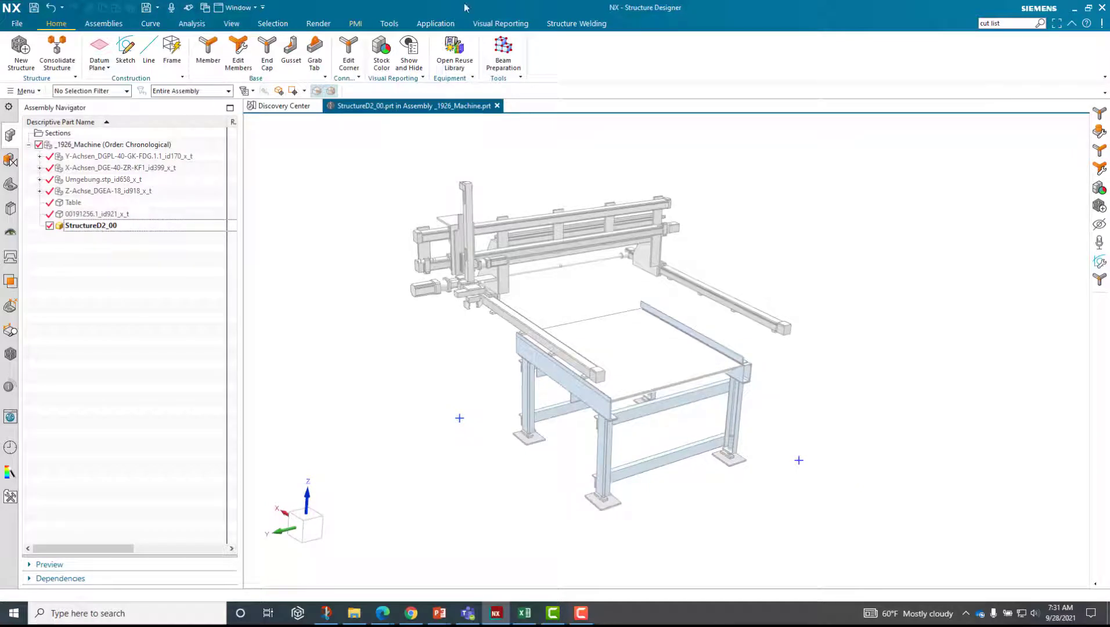
Step: Enter the Structure Designer application for the structure part of the machine assembly
{"action": "left_click", "coordinate": [435, 23]}
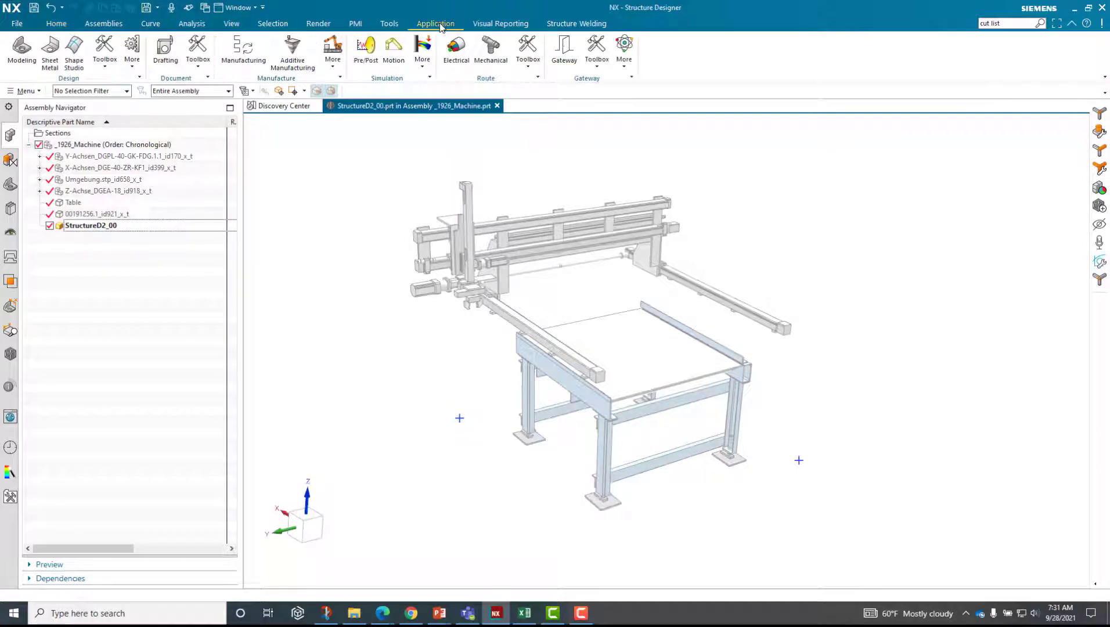
{"action": "left_click", "coordinate": [131, 69]}
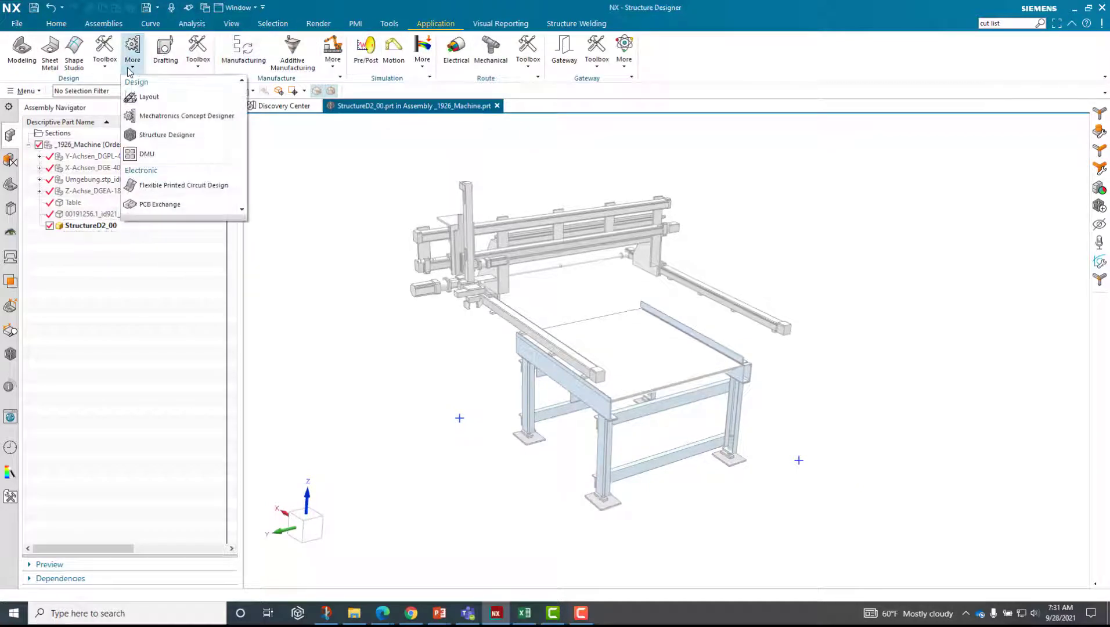
{"action": "left_click", "coordinate": [175, 138]}
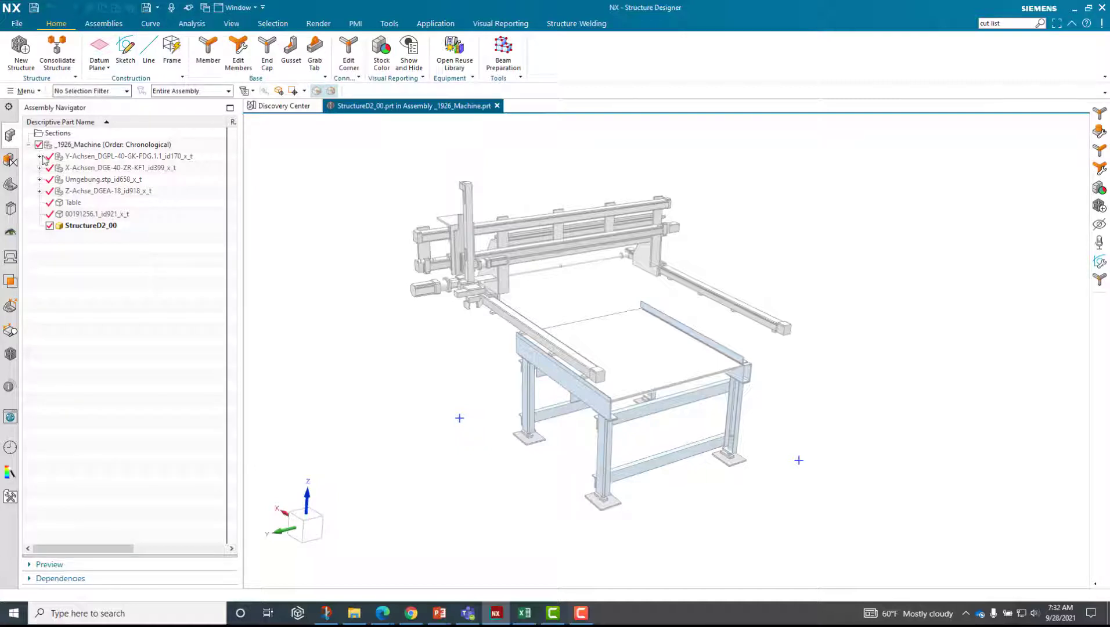
Step: Examine the work part's model history and highlight its existing sketch to see which points it contains
{"action": "left_click", "coordinate": [8, 185]}
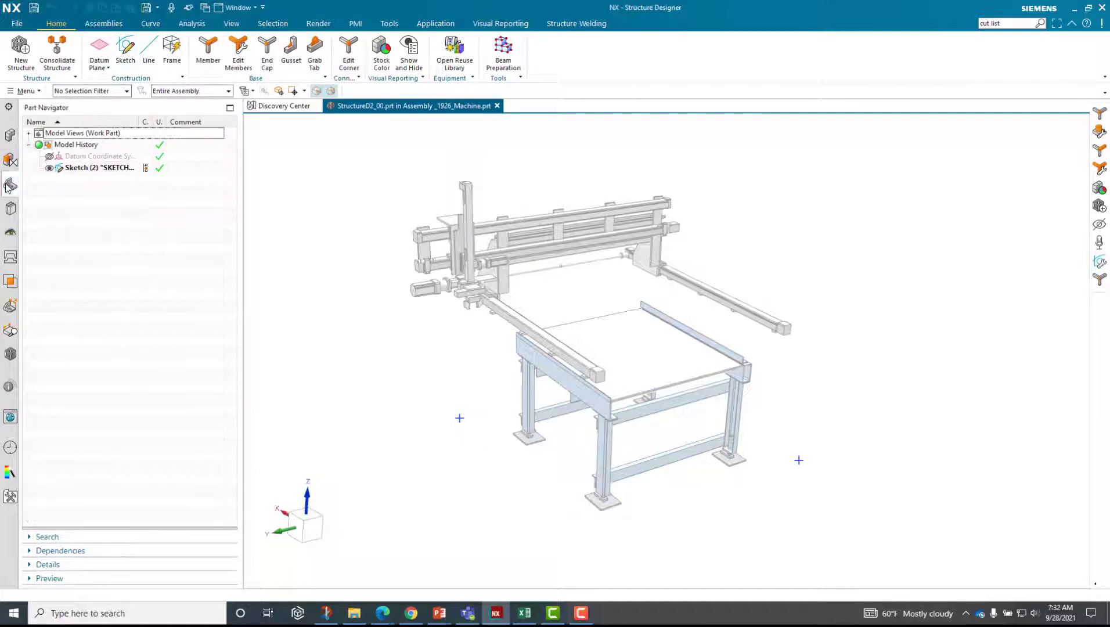
{"action": "left_click", "coordinate": [98, 170]}
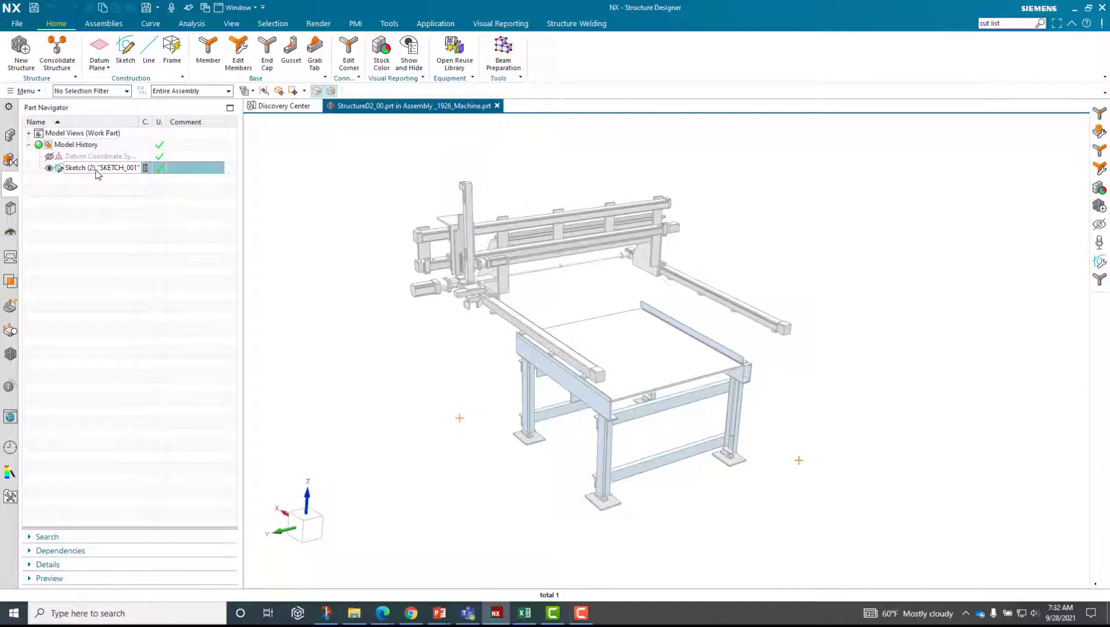
{"action": "left_click", "coordinate": [107, 227]}
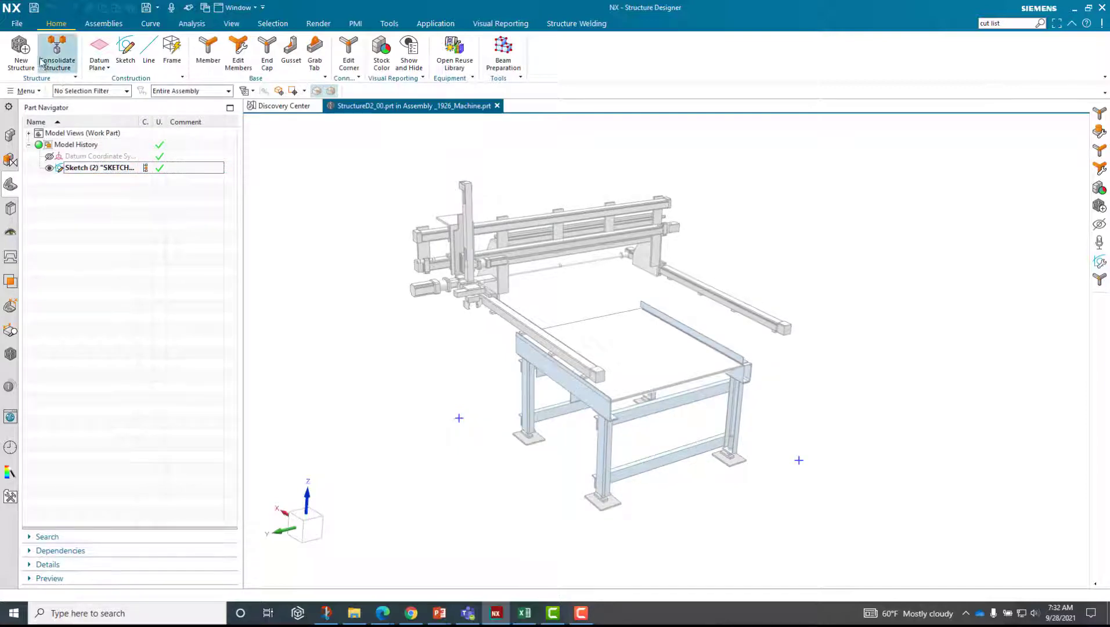
Step: Create a new structure named Structure from the Shapes catalog, keeping the default orientation
{"action": "left_click", "coordinate": [20, 51]}
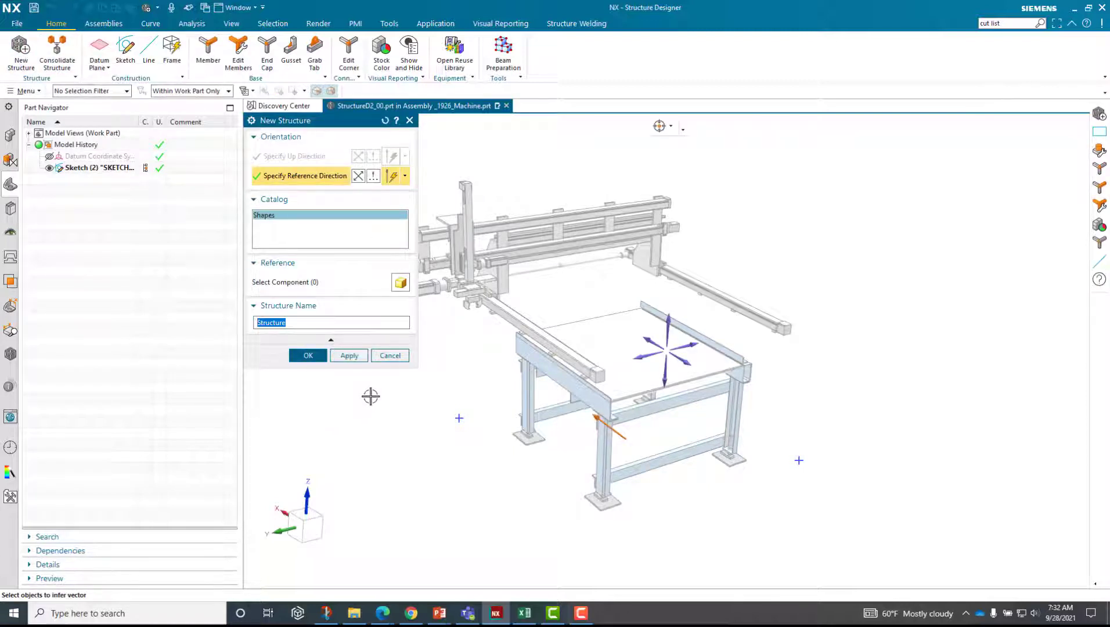
{"action": "middle_click_drag", "start_coordinate": [416, 426], "coordinate": [541, 473]}
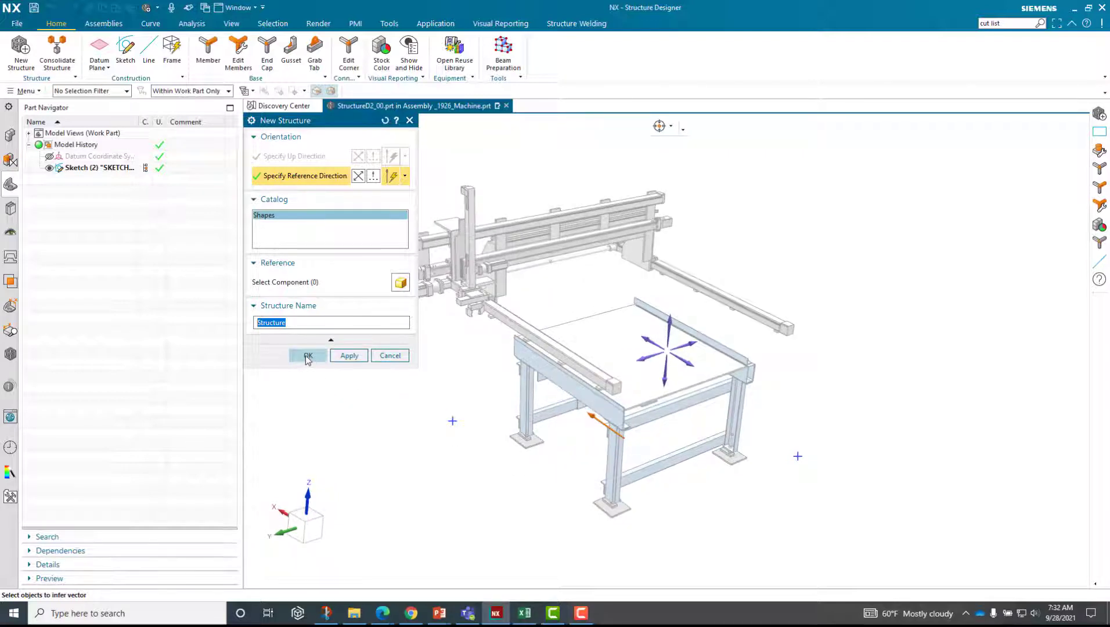
{"action": "left_click", "coordinate": [308, 355]}
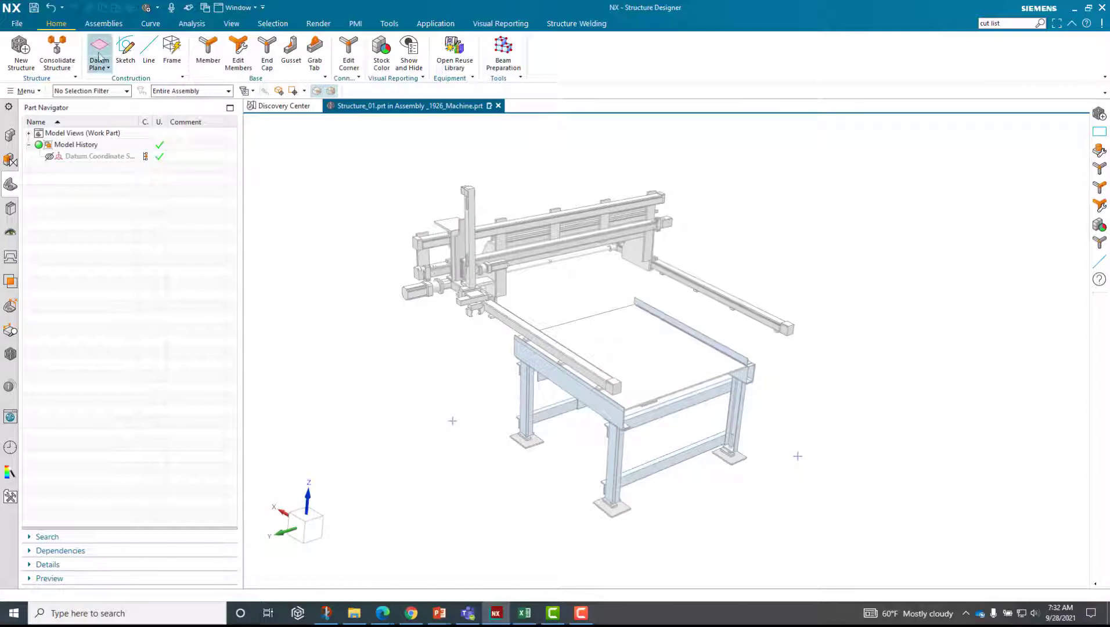
Step: Create a box frame around the machine from the two floor sketch points and the top edge end point of the vertical Z-axis
{"action": "left_click", "coordinate": [175, 50]}
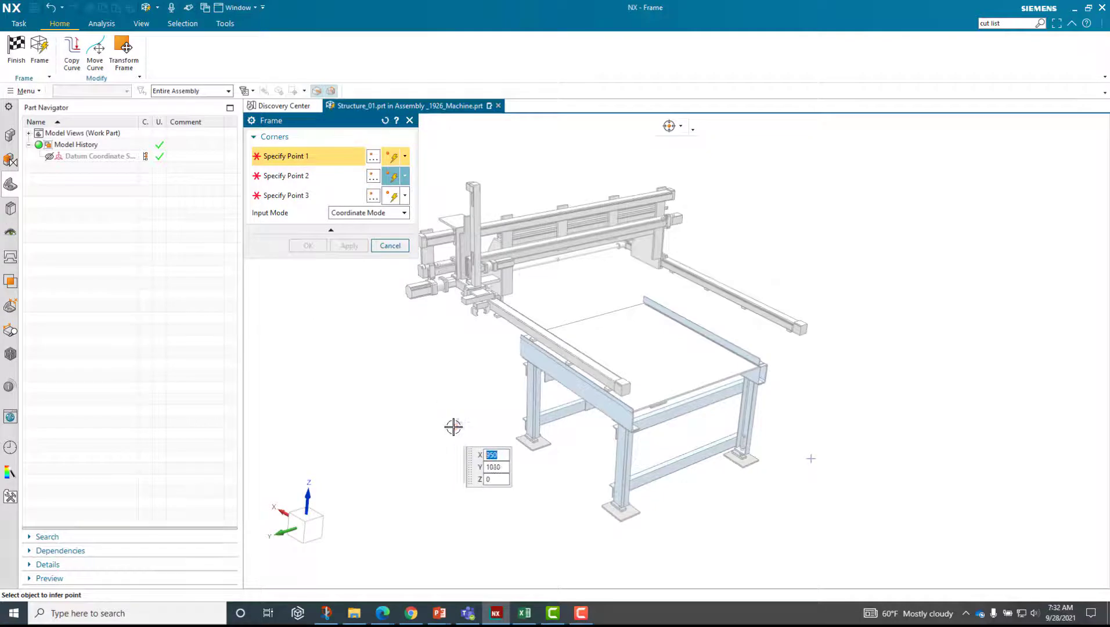
{"action": "left_click", "coordinate": [456, 423]}
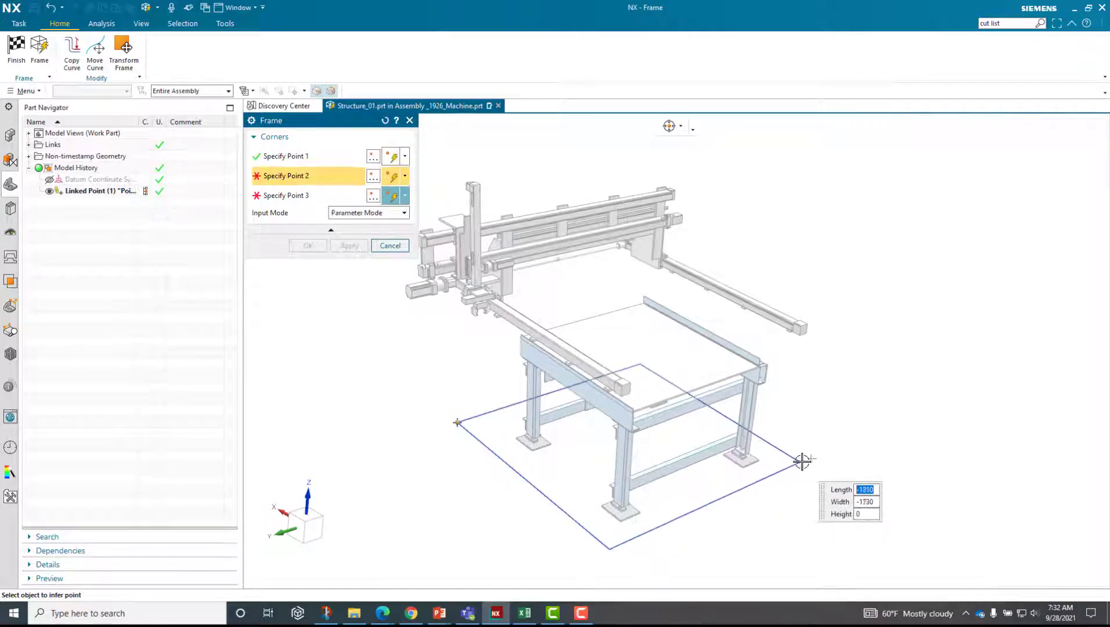
{"action": "left_click", "coordinate": [807, 458]}
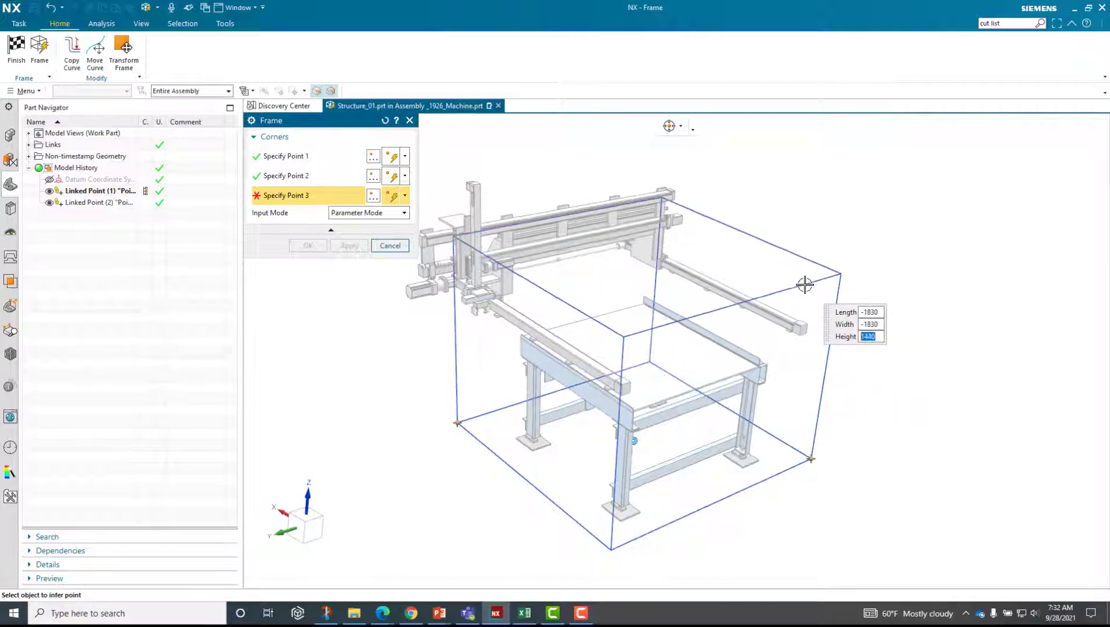
{"action": "middle_click_drag", "start_coordinate": [800, 284], "coordinate": [584, 223]}
{"action": "scroll", "coordinate": [522, 238], "scroll_direction": "up", "scroll_amount": 5}
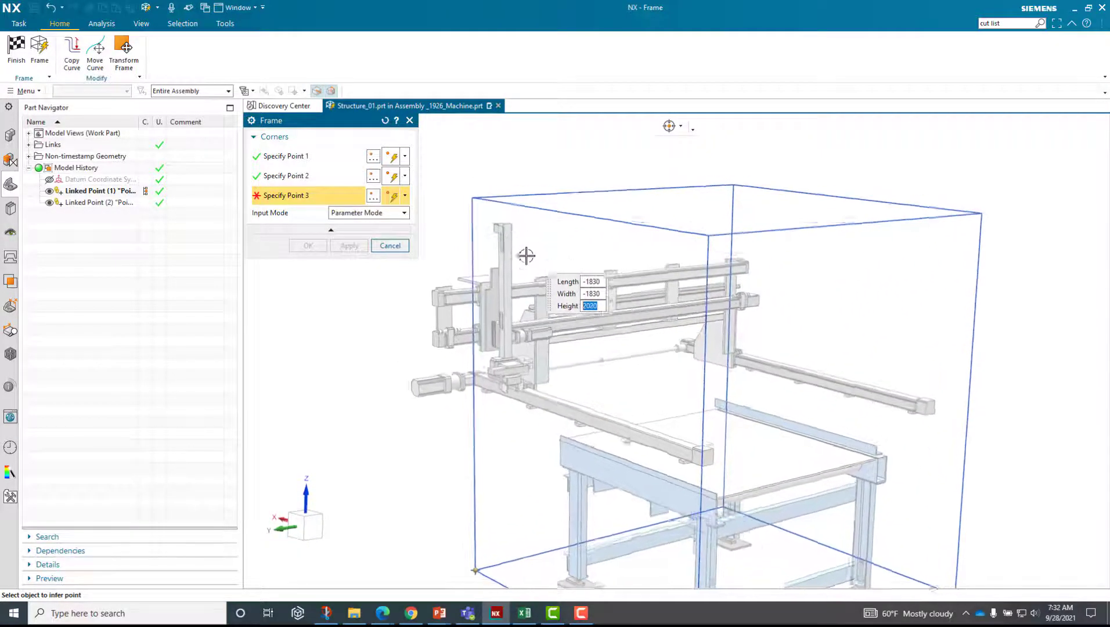
{"action": "left_click", "coordinate": [509, 227]}
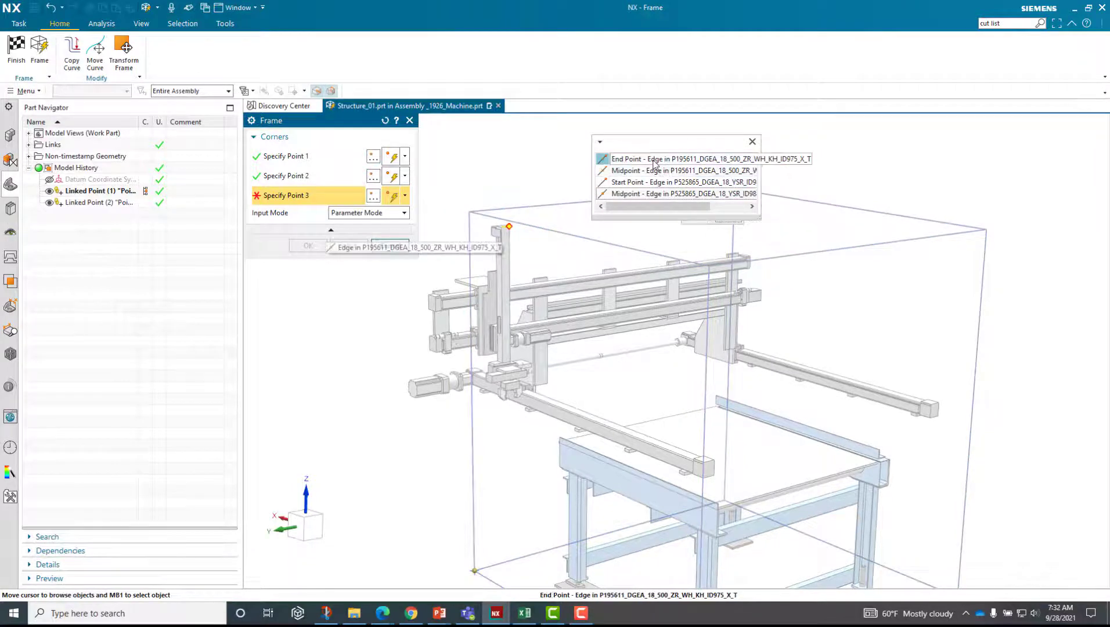
{"action": "left_click", "coordinate": [630, 159]}
{"action": "middle_click_drag", "start_coordinate": [419, 462], "coordinate": [469, 537]}
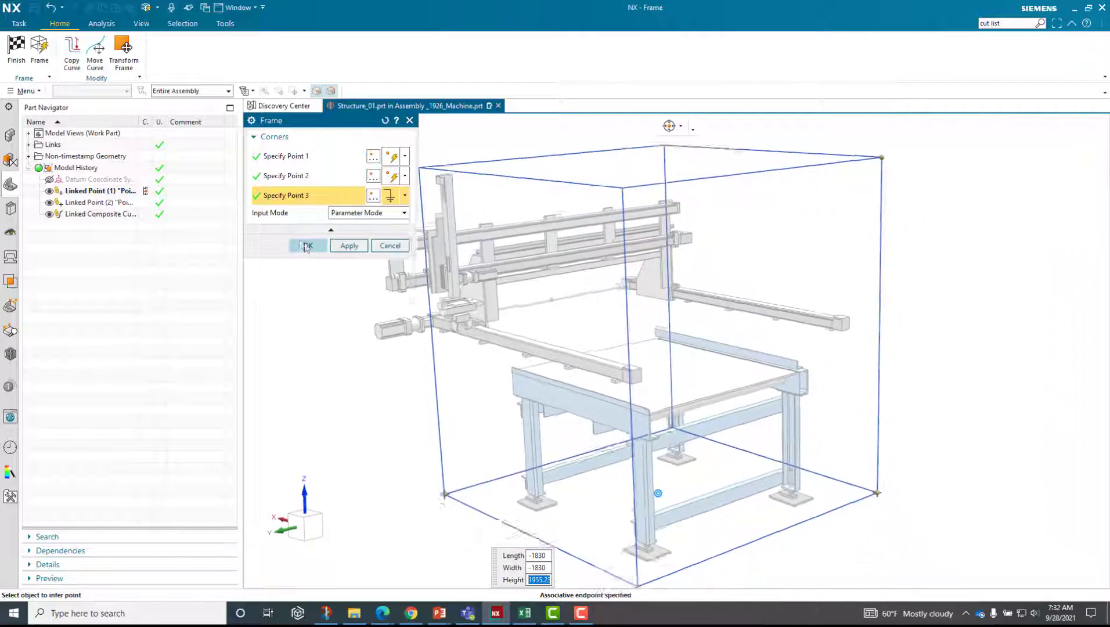
{"action": "left_click", "coordinate": [297, 245]}
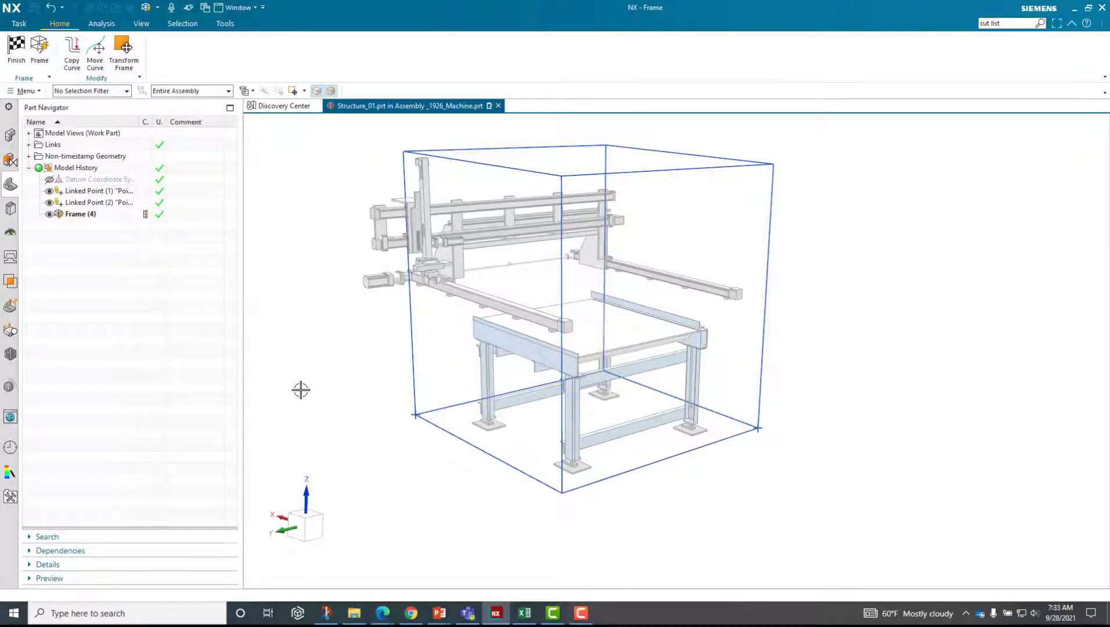
Step: Move the frame's four bottom curves slightly upward so short legs extend below them
{"action": "left_click", "coordinate": [100, 61]}
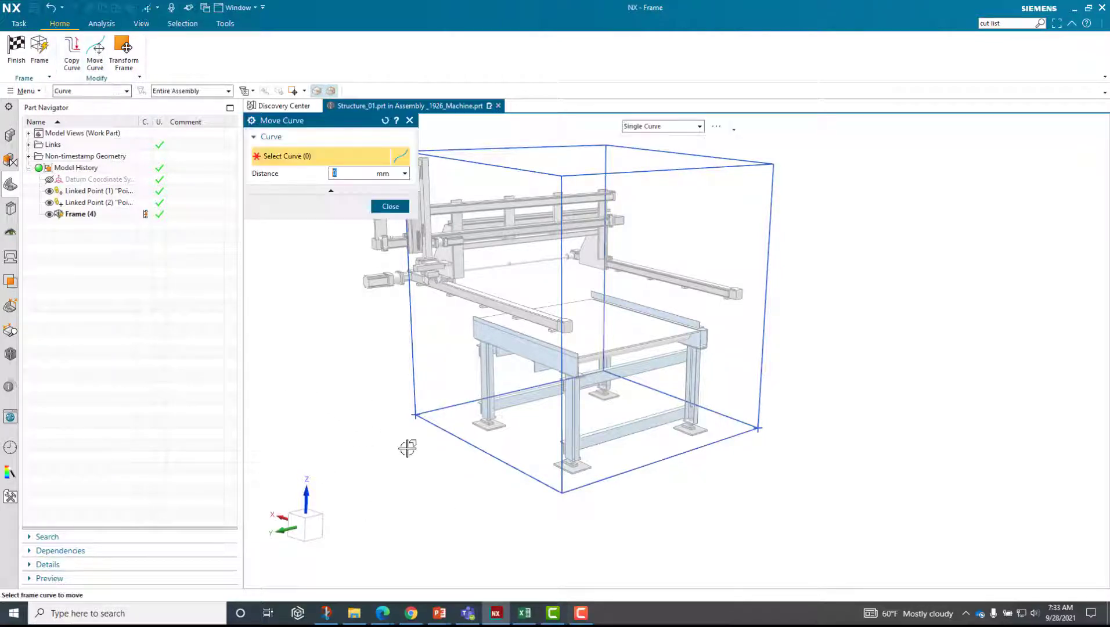
{"action": "left_click_drag", "start_coordinate": [364, 363], "coordinate": [795, 483]}
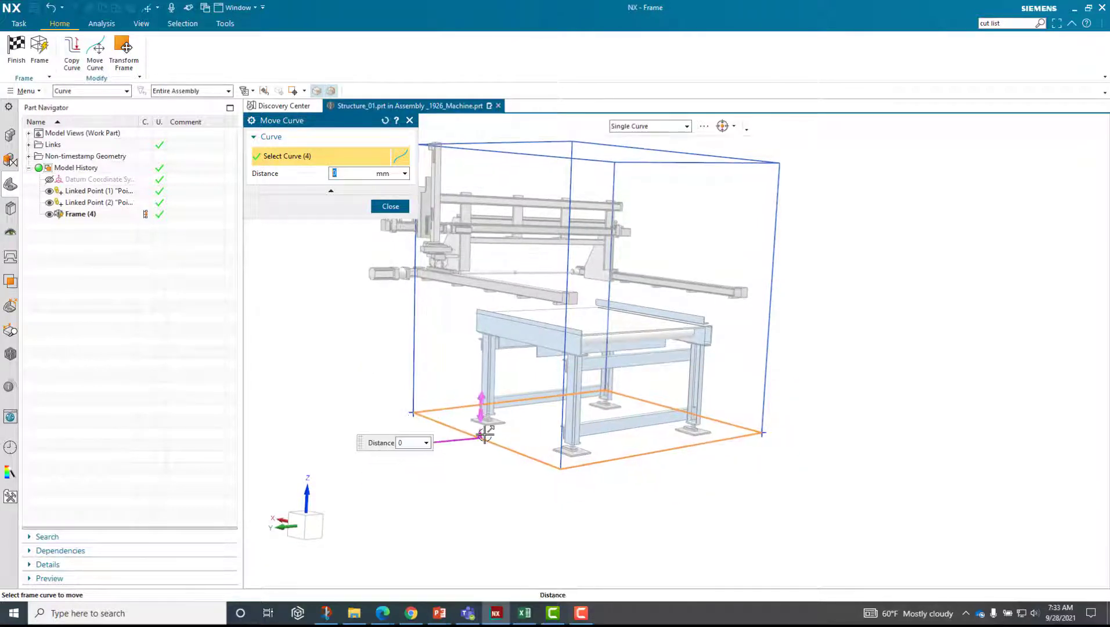
{"action": "left_click_drag", "start_coordinate": [483, 429], "coordinate": [362, 414]}
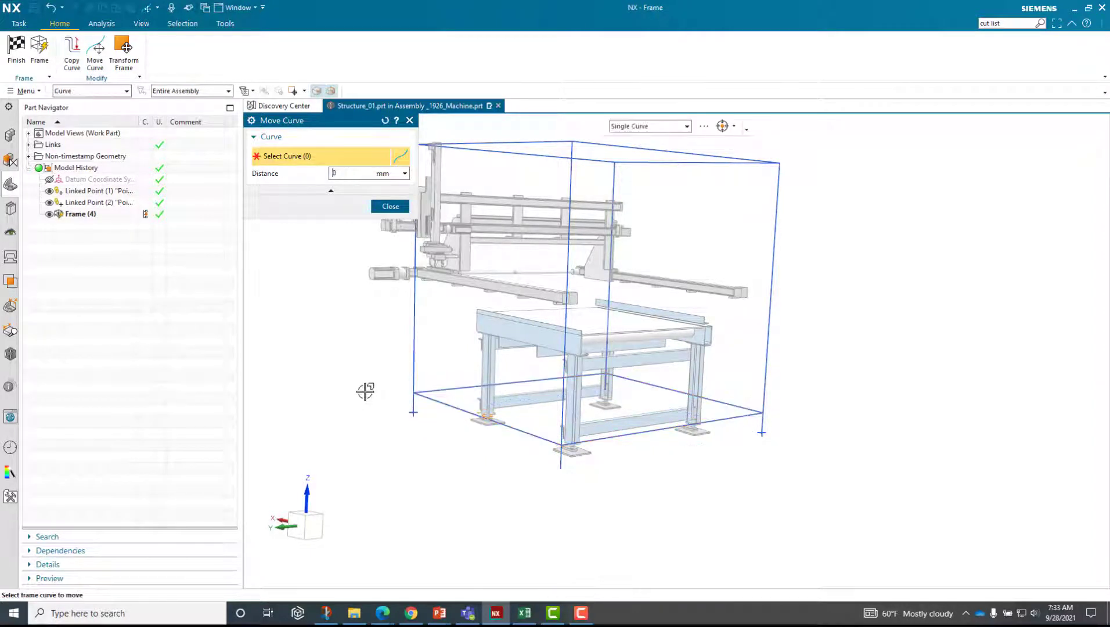
{"action": "mouse_move", "coordinate": [365, 391]}
{"action": "middle_mouse_down"}
{"action": "mouse_move", "coordinate": [396, 493]}
{"action": "mouse_move", "coordinate": [454, 525]}
{"action": "mouse_move", "coordinate": [480, 527]}
{"action": "mouse_move", "coordinate": [399, 472]}
{"action": "mouse_move", "coordinate": [384, 433]}
{"action": "mouse_move", "coordinate": [577, 500]}
{"action": "mouse_move", "coordinate": [579, 485]}
{"action": "mouse_move", "coordinate": [560, 518]}
{"action": "mouse_move", "coordinate": [399, 472]}
{"action": "mouse_move", "coordinate": [384, 437]}
{"action": "middle_mouse_up"}
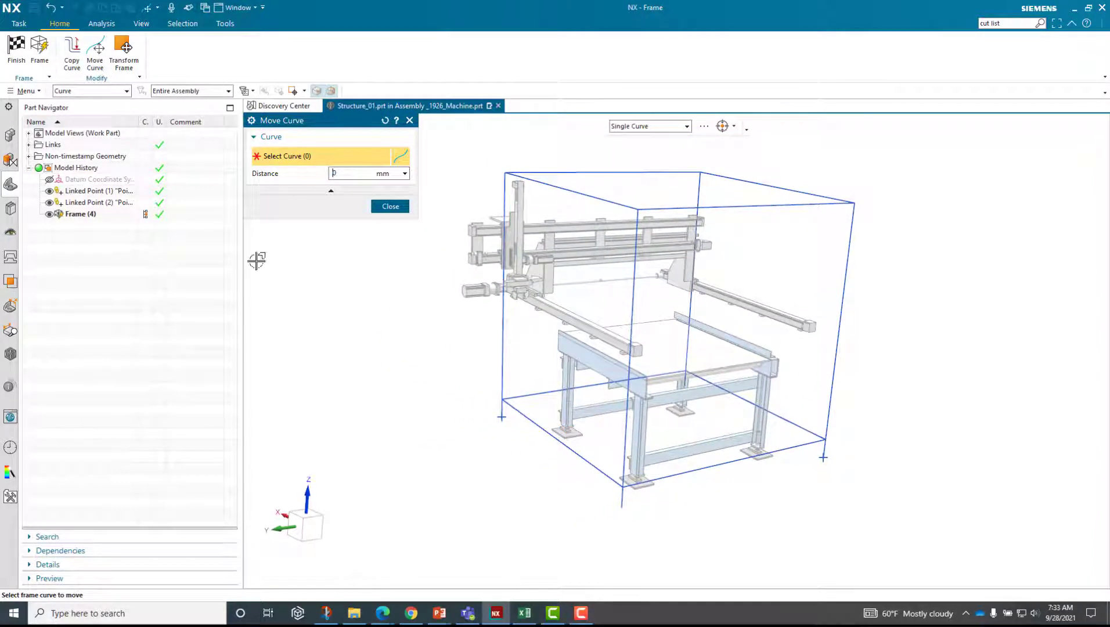
Step: Copy the frame's four lower horizontal curves 740 mm upward as a middle level and finish the frame
{"action": "left_click", "coordinate": [72, 51]}
{"action": "left_click", "coordinate": [541, 429]}
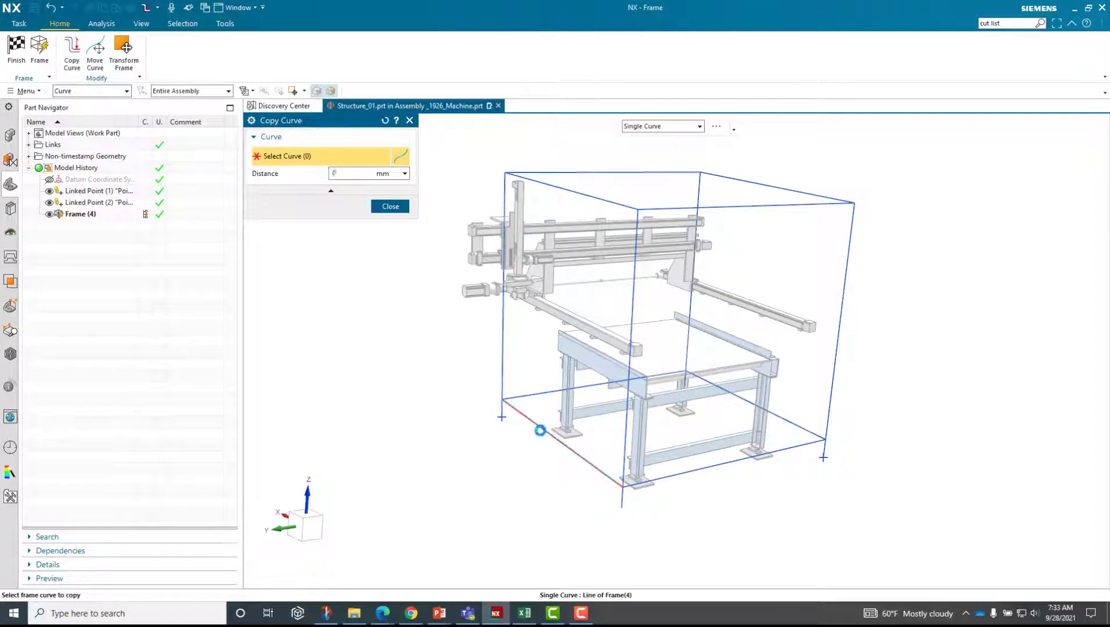
{"action": "left_click", "coordinate": [572, 389]}
{"action": "left_click", "coordinate": [793, 423]}
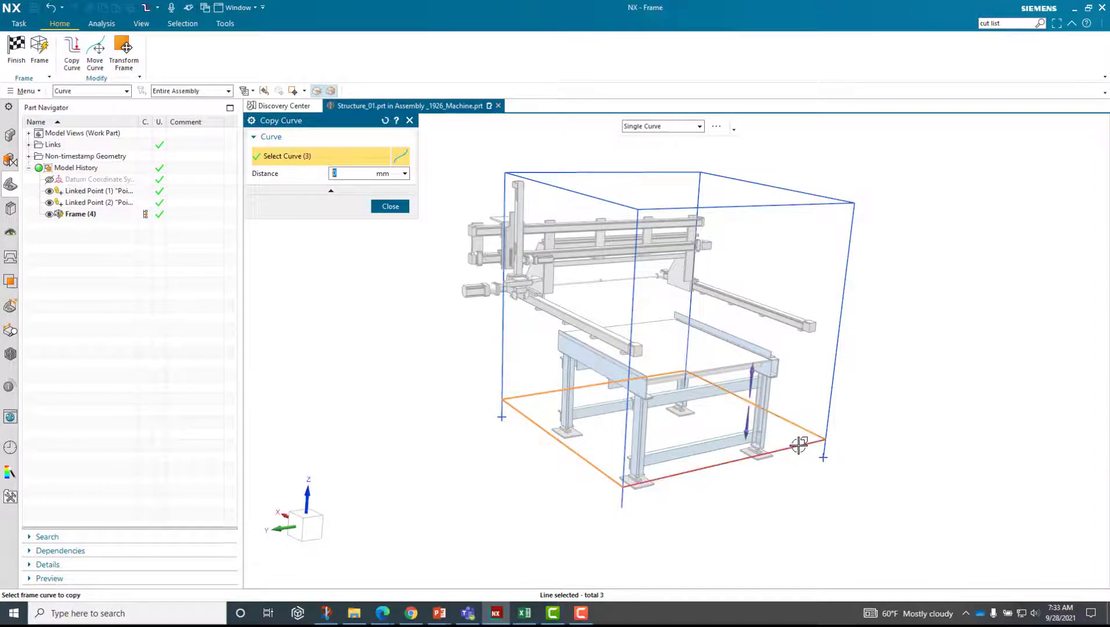
{"action": "left_click", "coordinate": [796, 446]}
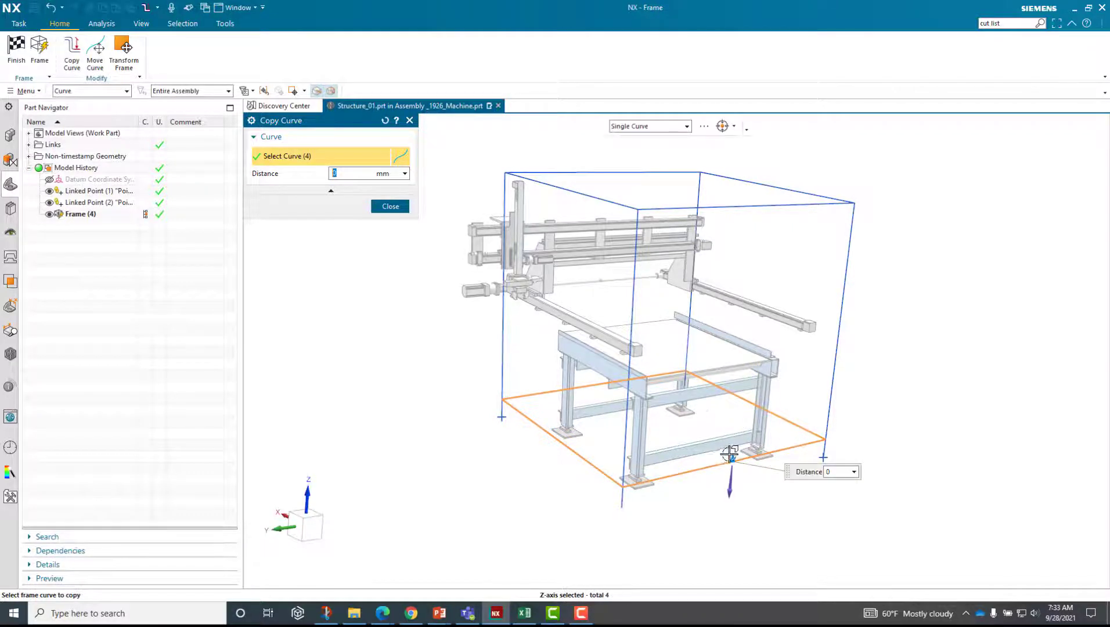
{"action": "left_click_drag", "start_coordinate": [733, 446], "coordinate": [531, 327]}
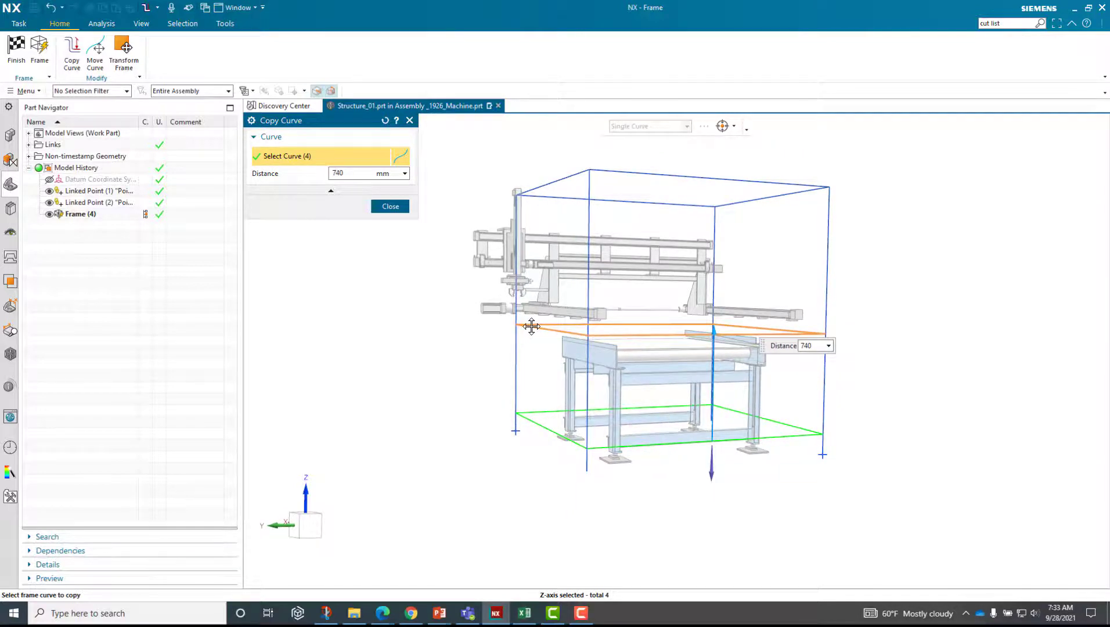
{"action": "middle_click", "coordinate": [530, 325]}
{"action": "middle_click_drag", "start_coordinate": [503, 330], "coordinate": [360, 250]}
{"action": "left_click", "coordinate": [390, 206]}
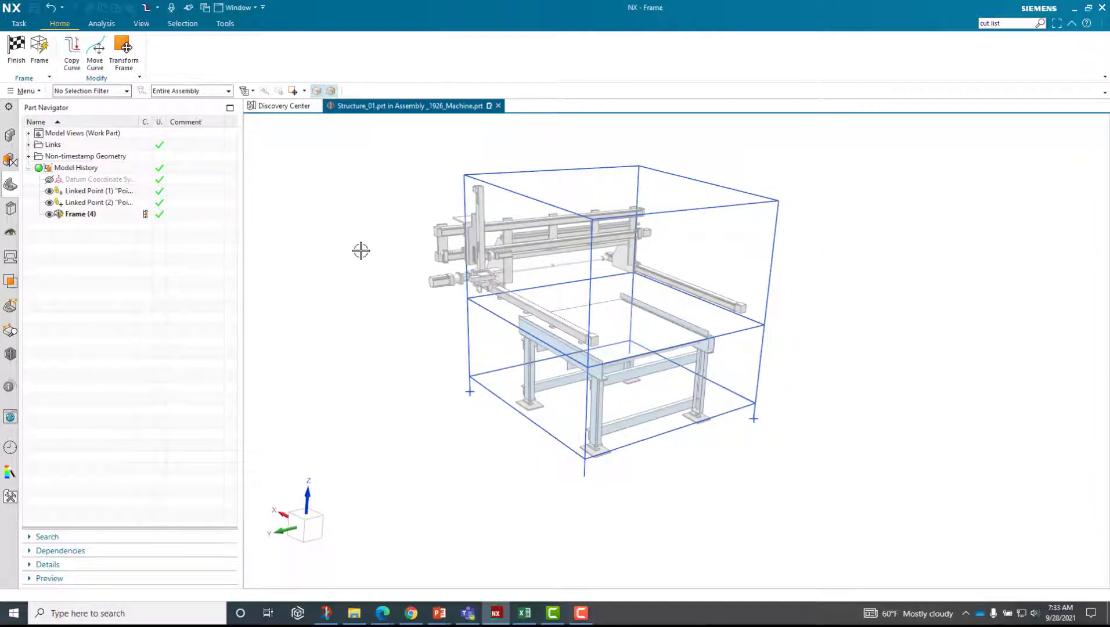
{"action": "left_click", "coordinate": [17, 46]}
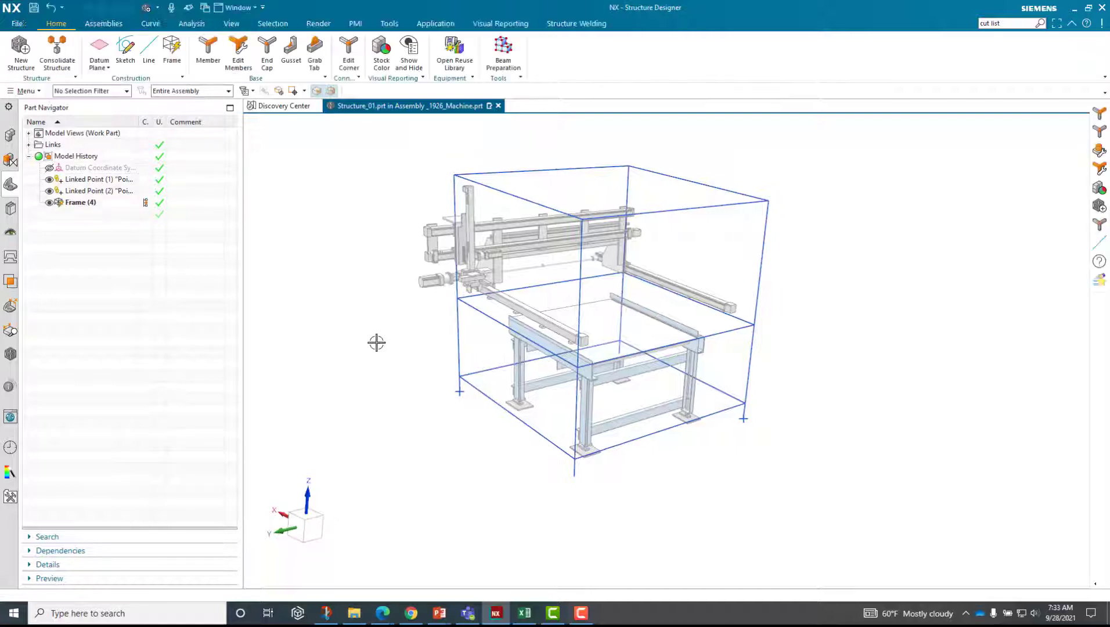
Step: Start a structural member and select all the frame's feature curves as its path
{"action": "middle_click_drag", "start_coordinate": [322, 230], "coordinate": [321, 230]}
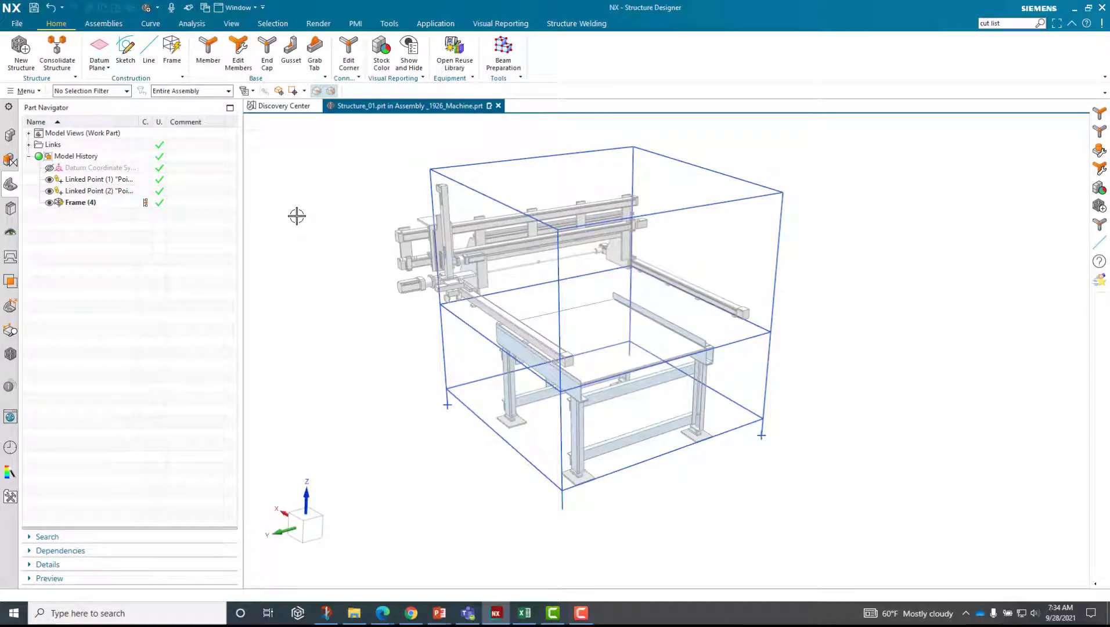
{"action": "left_click", "coordinate": [208, 58]}
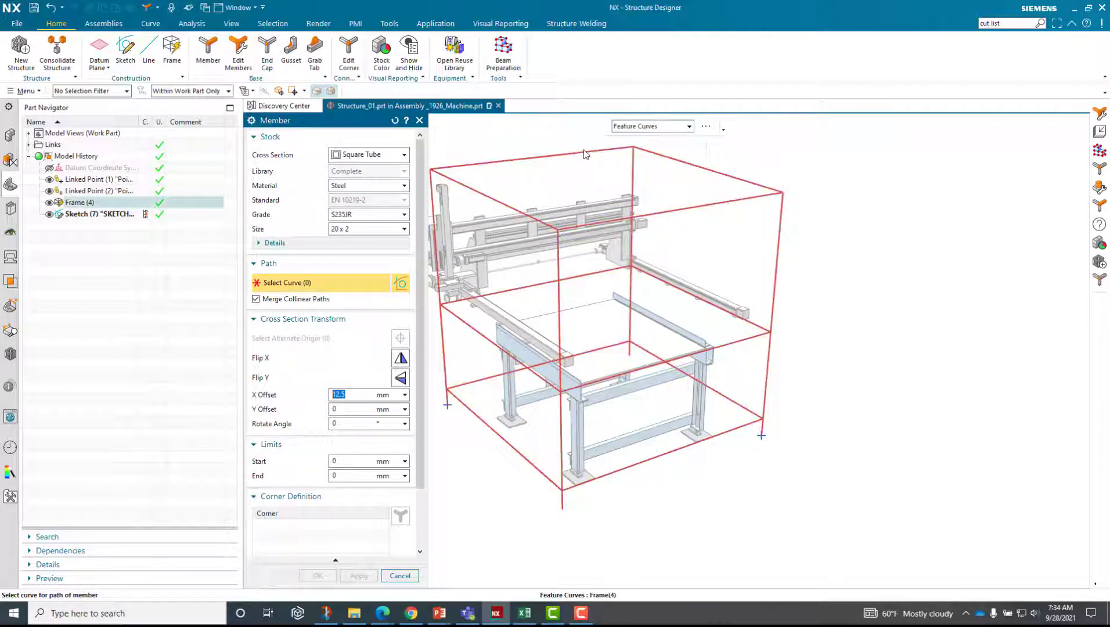
{"action": "left_click", "coordinate": [495, 162]}
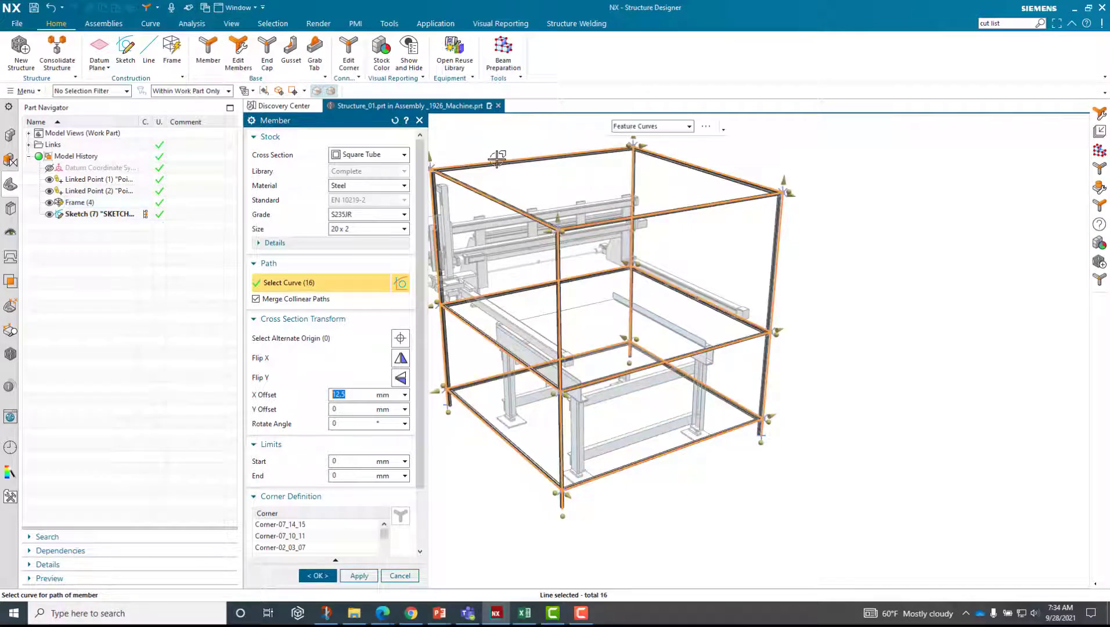
{"action": "scroll", "coordinate": [496, 160], "scroll_direction": "up", "scroll_amount": 3}
{"action": "scroll", "coordinate": [497, 158], "scroll_direction": "up", "scroll_amount": 5}
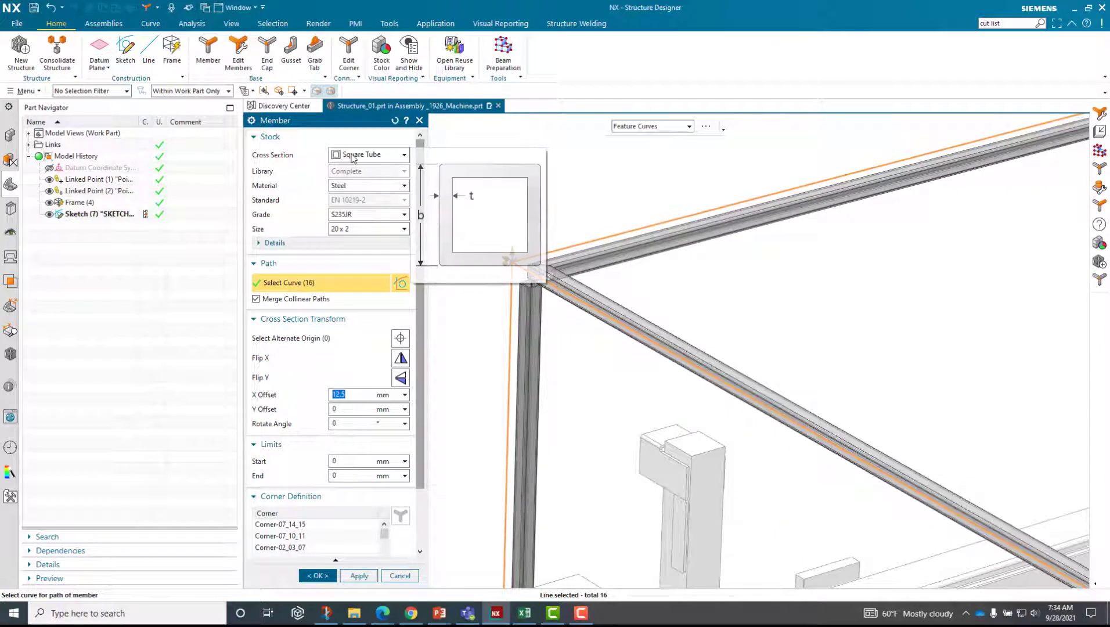
Step: Set the member stock to a Square Tube cross section with size 50 x 2
{"action": "left_click", "coordinate": [383, 154]}
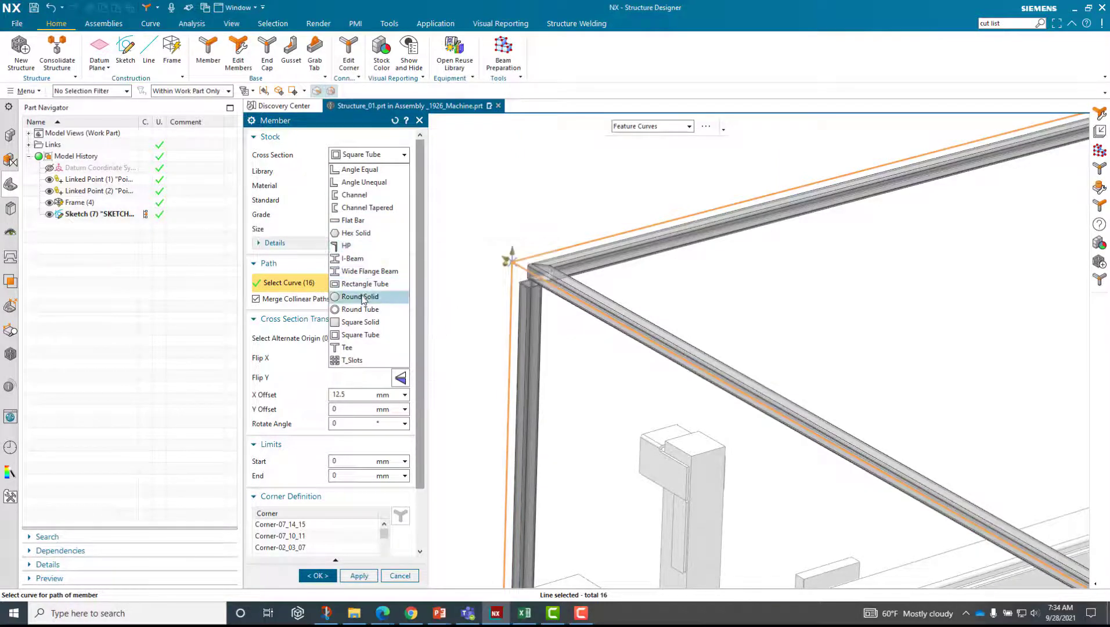
{"action": "left_click", "coordinate": [364, 336]}
{"action": "left_click", "coordinate": [380, 230]}
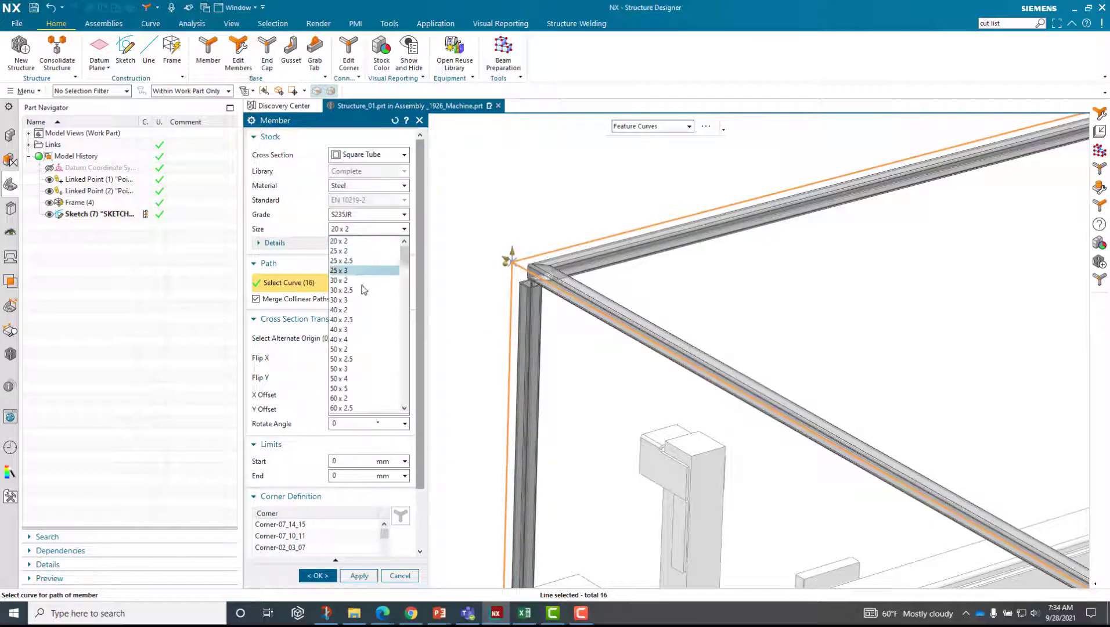
{"action": "left_click", "coordinate": [357, 348]}
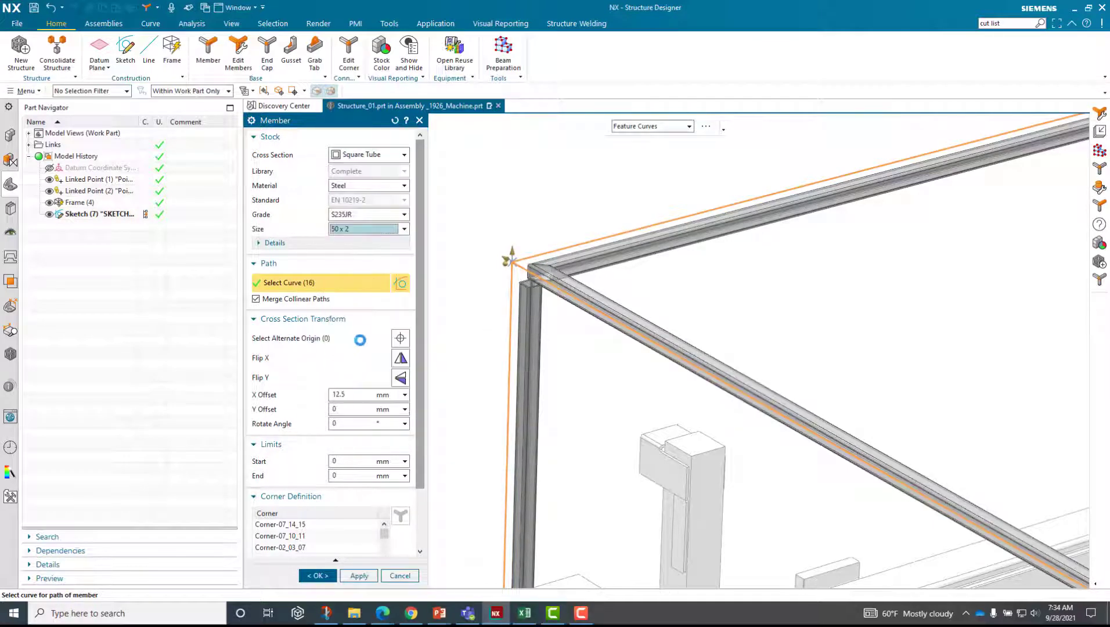
Step: Set the member cross section's X offset to 0 mm and create the members along the frame
{"action": "left_click", "coordinate": [348, 393]}
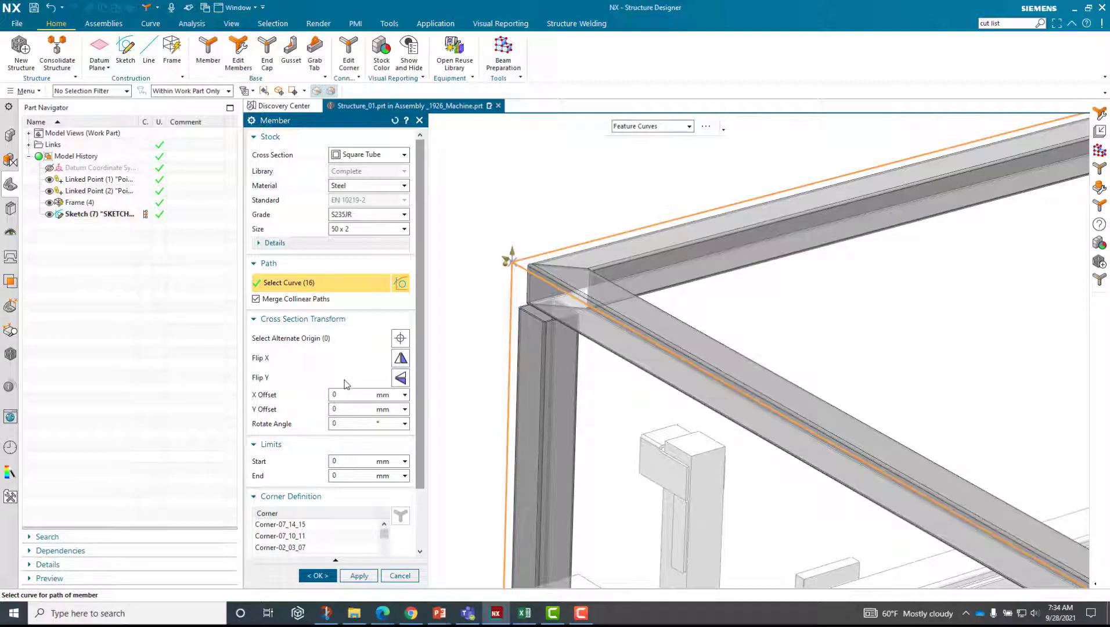
{"action": "key", "text": "Tab"}
{"action": "middle_click_drag", "start_coordinate": [441, 278], "coordinate": [528, 240]}
{"action": "left_click", "coordinate": [317, 575]}
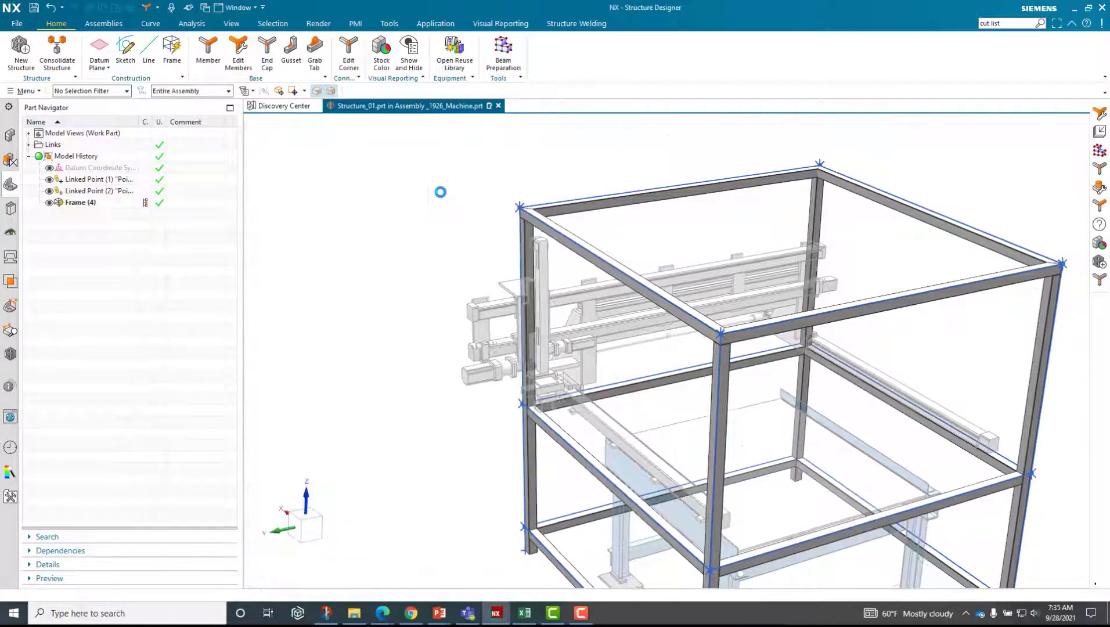
Step: Examine the upper corner joints of the square-tube frame and the overall structure from several directions
{"action": "scroll", "coordinate": [427, 185], "scroll_direction": "up", "scroll_amount": 2}
{"action": "middle_click_drag", "start_coordinate": [427, 206], "coordinate": [420, 209]}
{"action": "scroll", "coordinate": [420, 209], "scroll_direction": "up", "scroll_amount": 3}
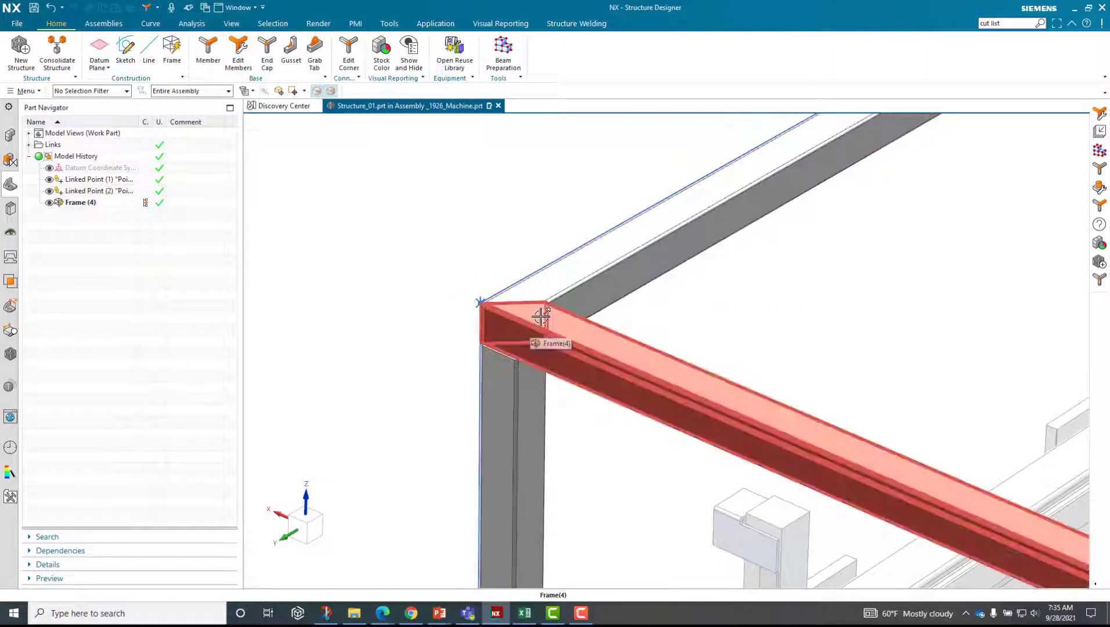
{"action": "scroll", "coordinate": [540, 316], "scroll_direction": "down", "scroll_amount": 5}
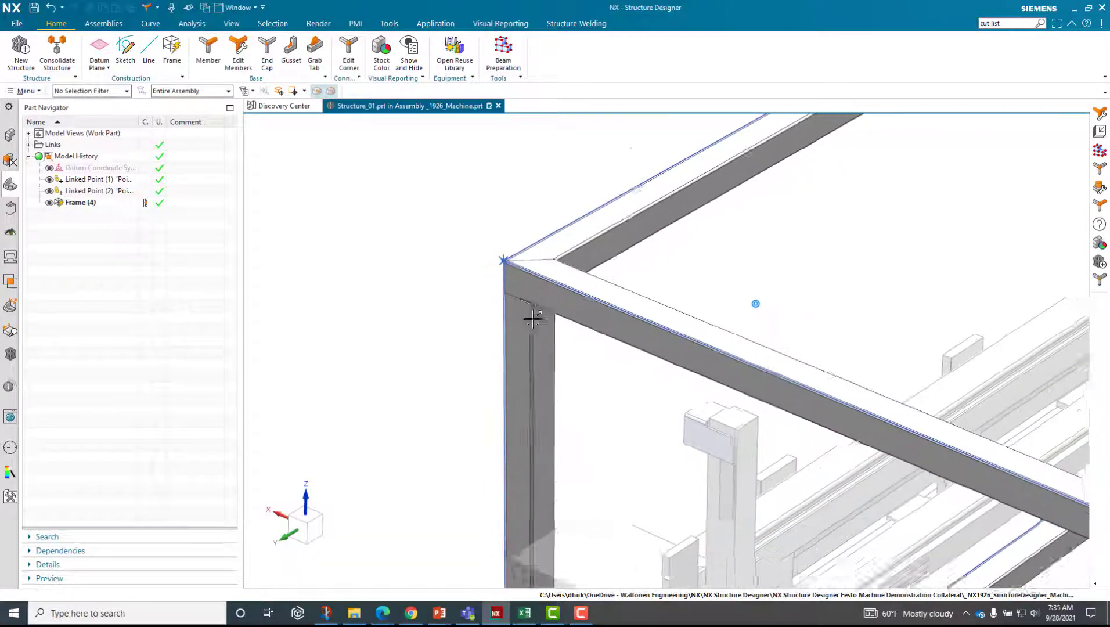
{"action": "scroll", "coordinate": [538, 318], "scroll_direction": "down", "scroll_amount": 5}
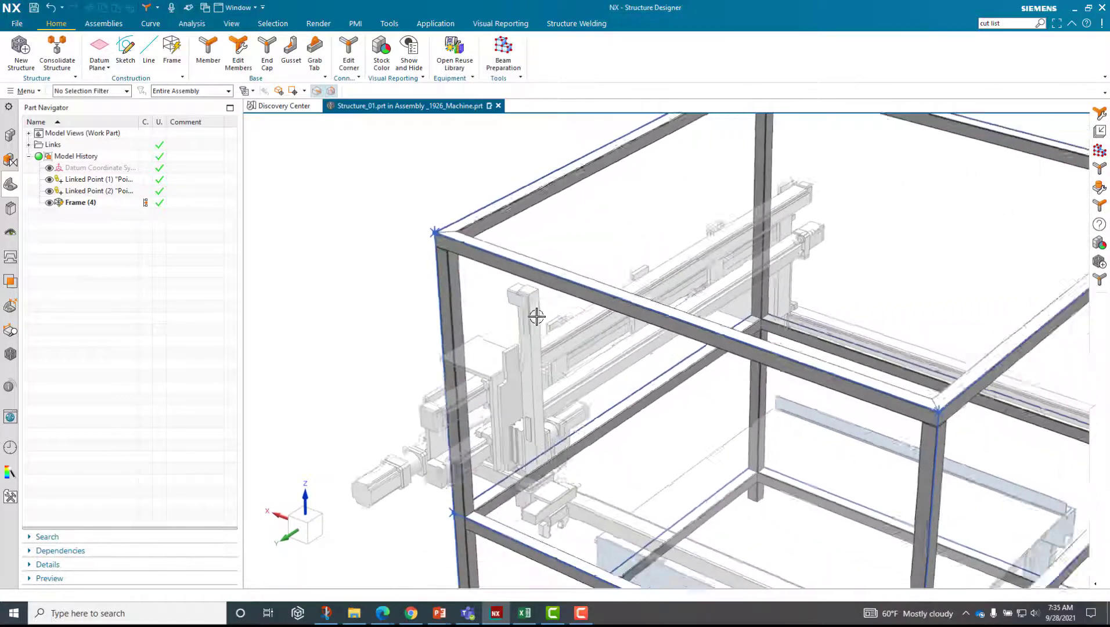
{"action": "scroll", "coordinate": [748, 401], "scroll_direction": "up", "scroll_amount": 5}
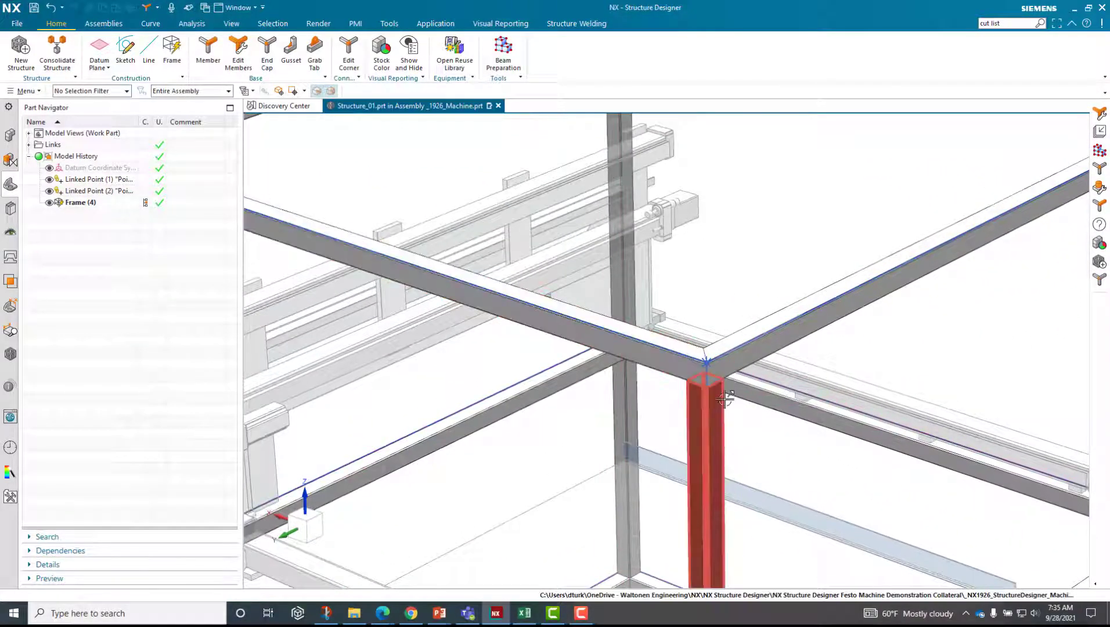
{"action": "scroll", "coordinate": [758, 423], "scroll_direction": "down", "scroll_amount": 6}
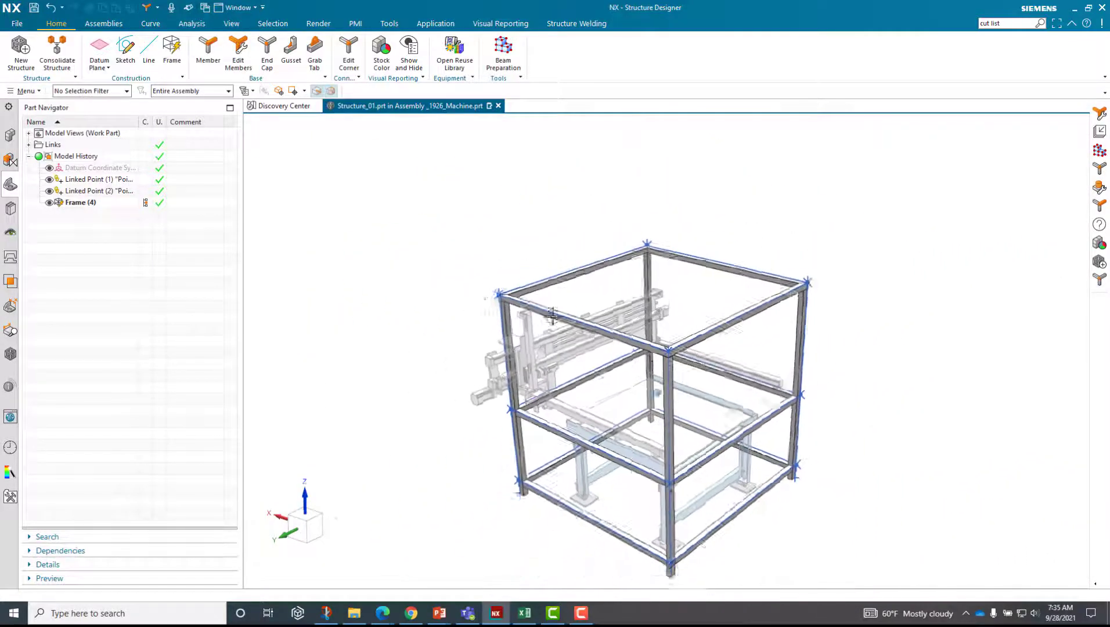
{"action": "middle_click_drag", "start_coordinate": [422, 252], "coordinate": [361, 259]}
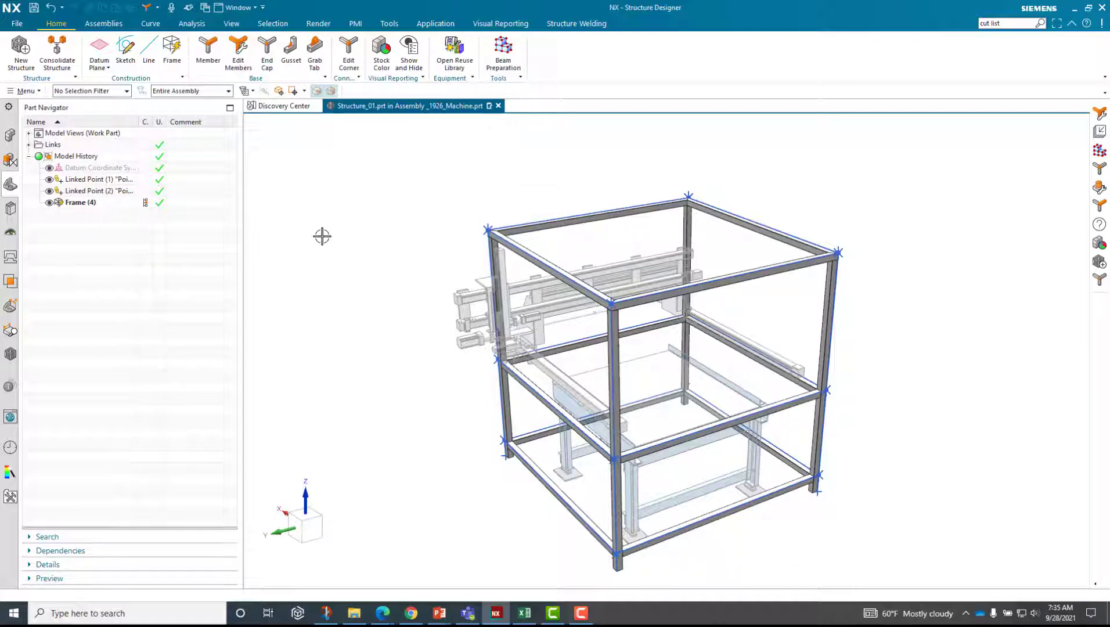
{"action": "key", "text": "Home"}
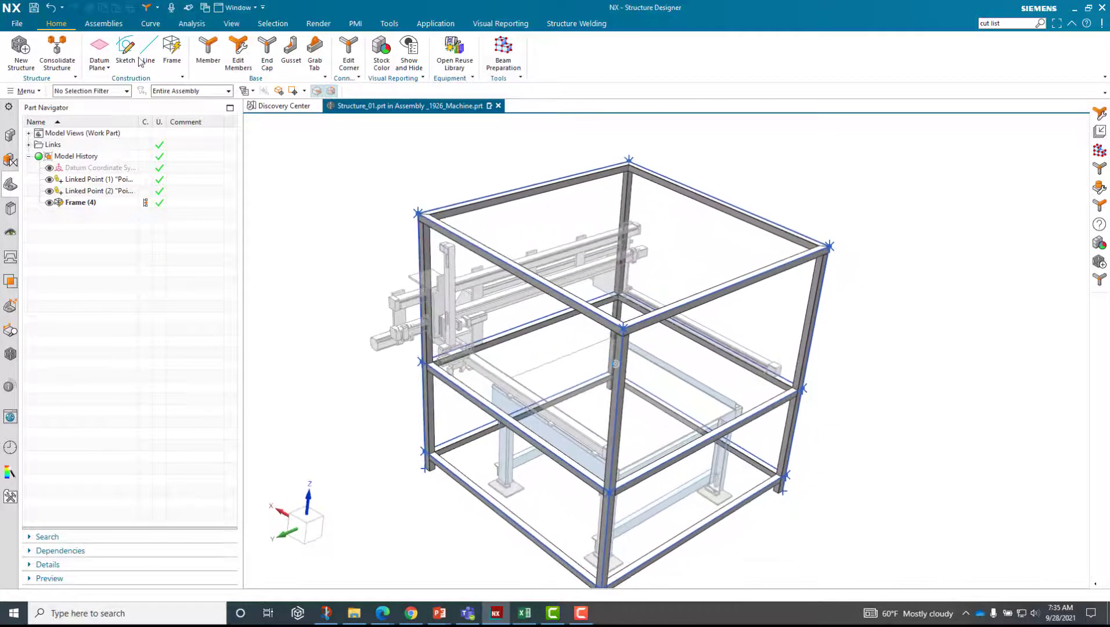
Step: Undo the created frame members and restart the Member command with path selection limited to single curves
{"action": "left_click", "coordinate": [51, 9]}
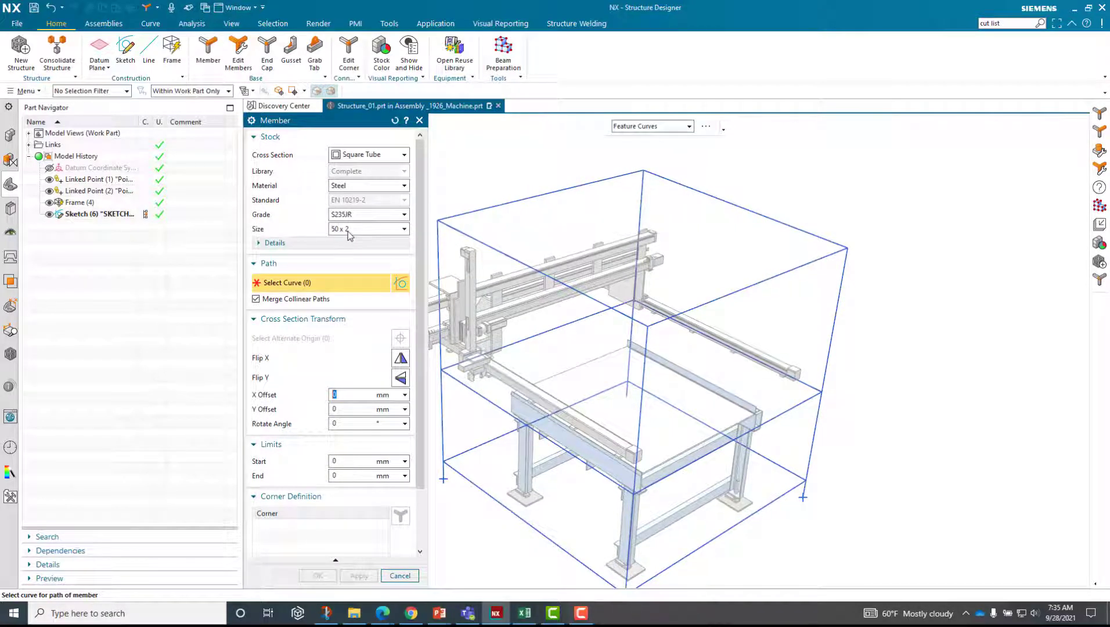
{"action": "left_click", "coordinate": [626, 127]}
{"action": "left_click", "coordinate": [625, 141]}
Step: Pick the four vertical corner curves and the two opposite upper side curves as the member path
{"action": "middle_click_drag", "start_coordinate": [485, 180], "coordinate": [495, 230]}
{"action": "left_click", "coordinate": [496, 233]}
{"action": "left_click", "coordinate": [697, 314]}
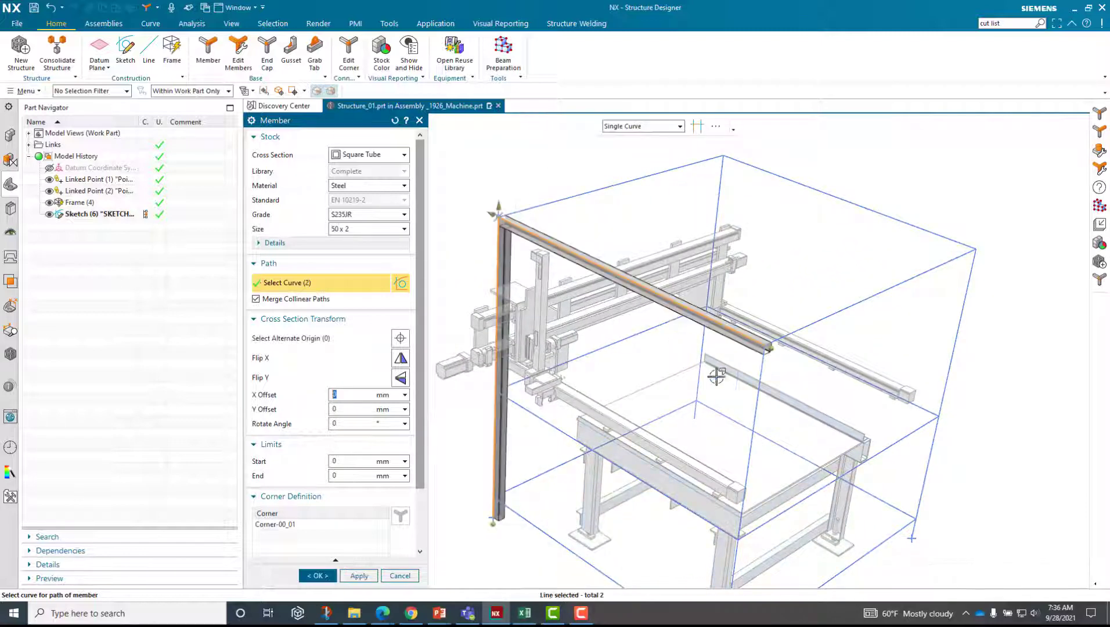
{"action": "left_click", "coordinate": [756, 399]}
{"action": "middle_click_drag", "start_coordinate": [714, 180], "coordinate": [708, 178], "text": "shift"}
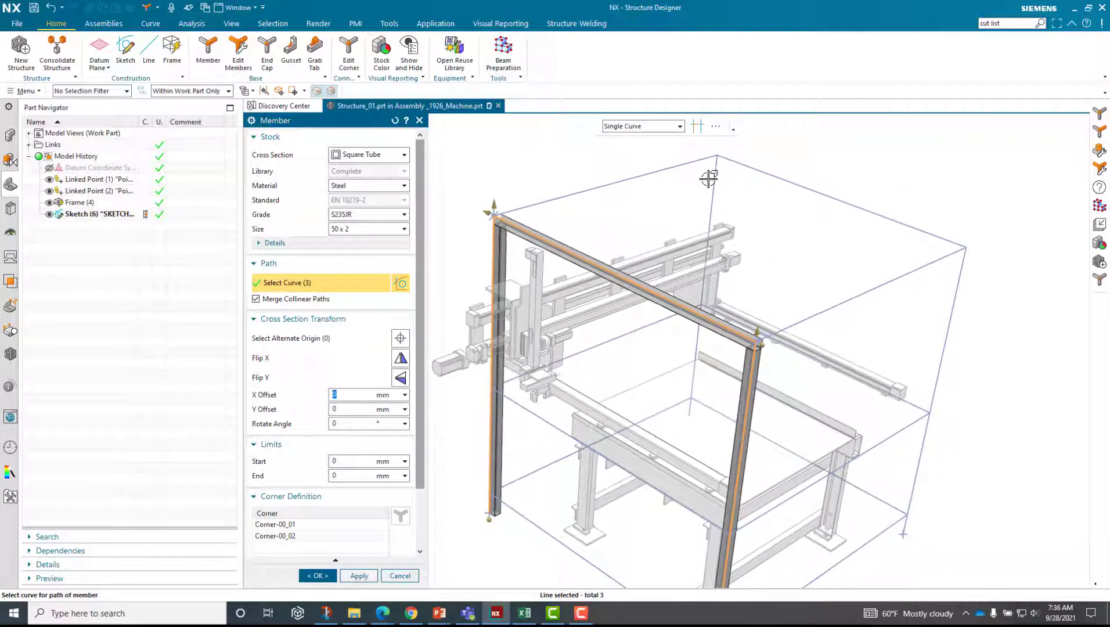
{"action": "left_click", "coordinate": [714, 181]}
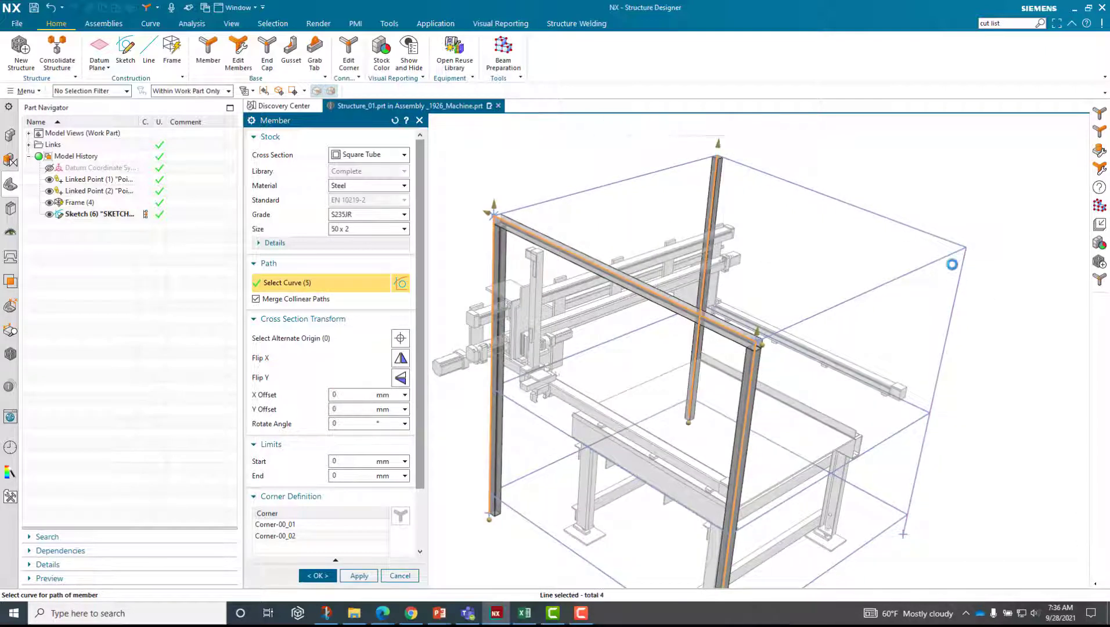
{"action": "left_click", "coordinate": [958, 282]}
{"action": "left_click", "coordinate": [808, 195]}
{"action": "middle_click_drag", "start_coordinate": [808, 195], "coordinate": [550, 185]}
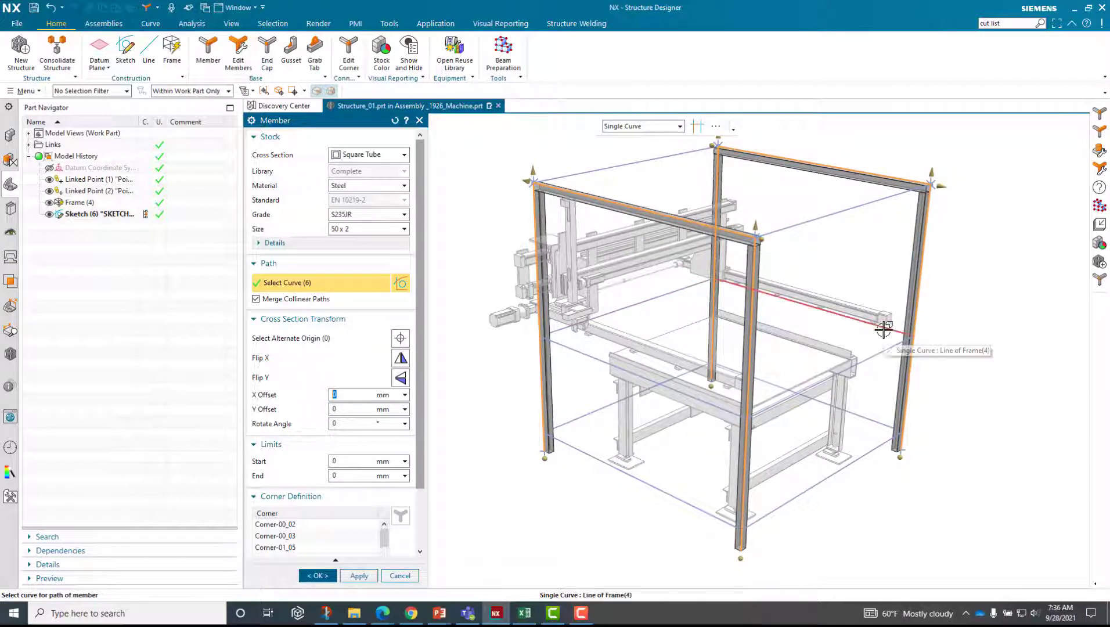
Step: Add the middle and lower curves of the same two sides to the path and create the 50 x 2 square tube members
{"action": "left_click", "coordinate": [875, 417]}
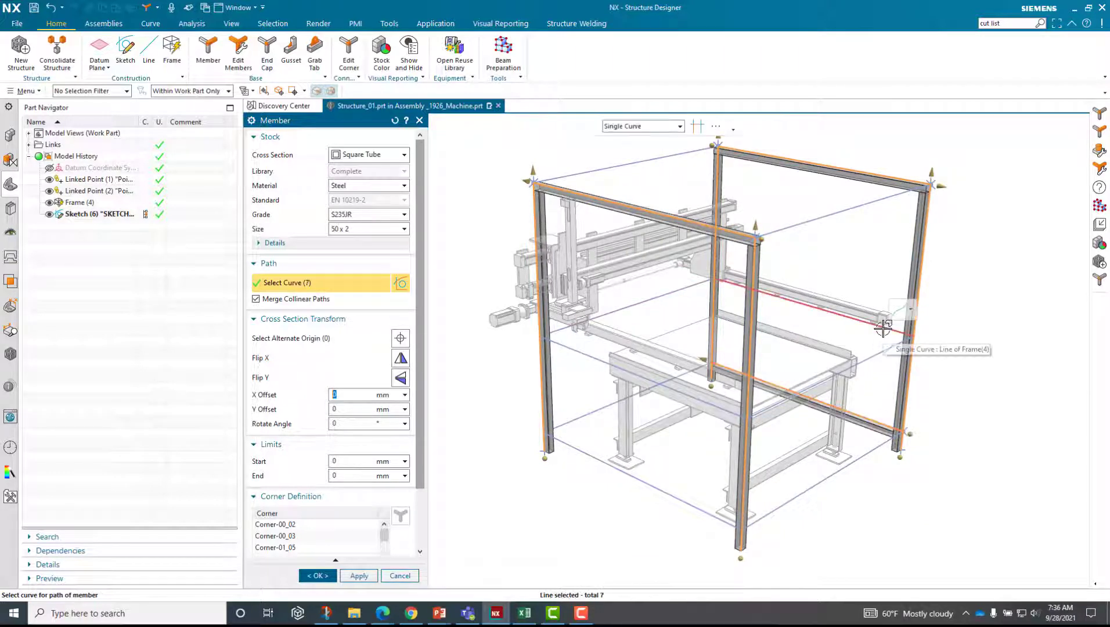
{"action": "left_click", "coordinate": [882, 326]}
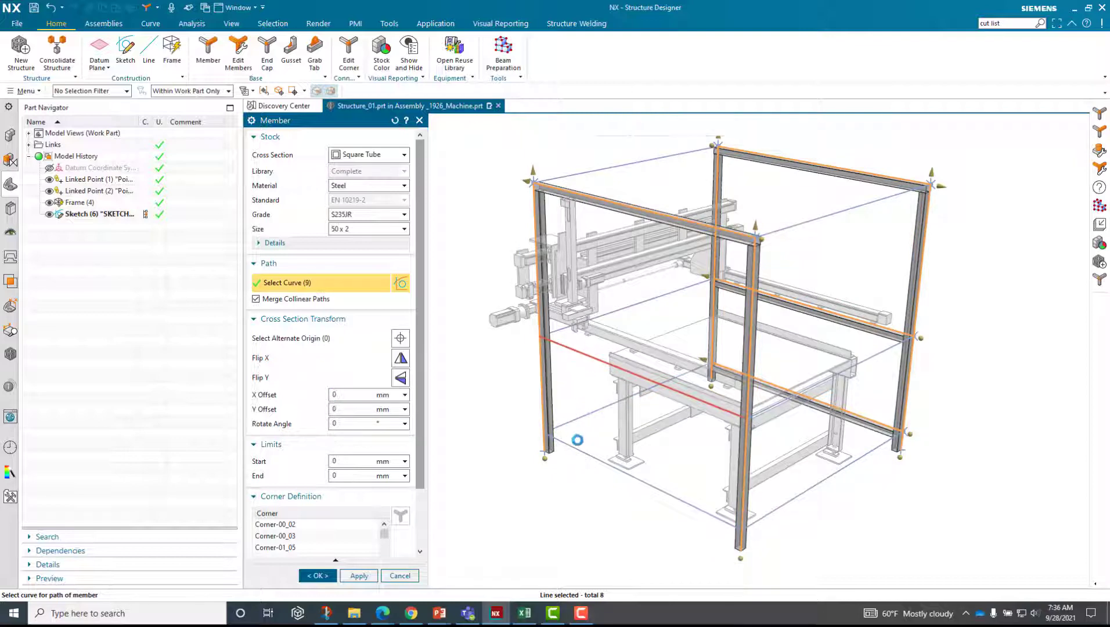
{"action": "left_click", "coordinate": [584, 450]}
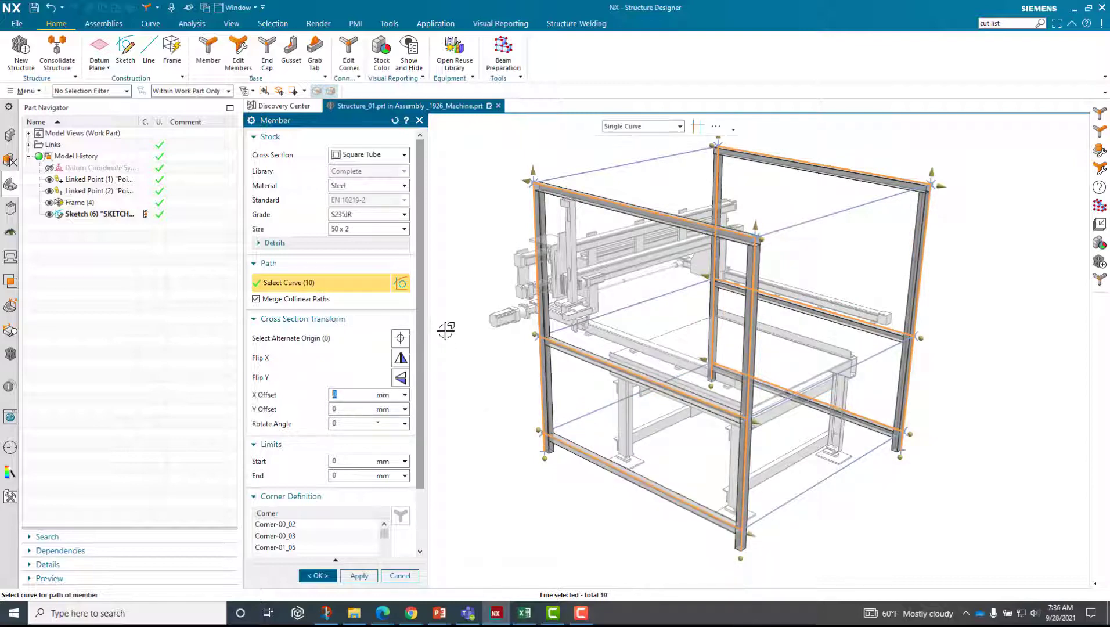
{"action": "middle_click_drag", "start_coordinate": [445, 330], "coordinate": [626, 212]}
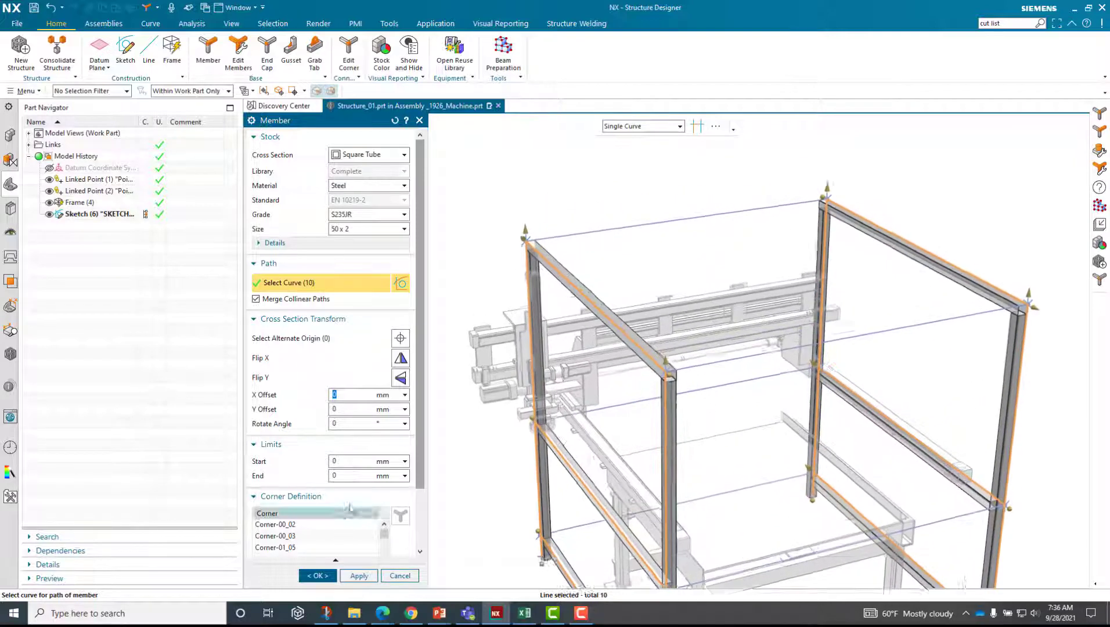
{"action": "left_click", "coordinate": [319, 576]}
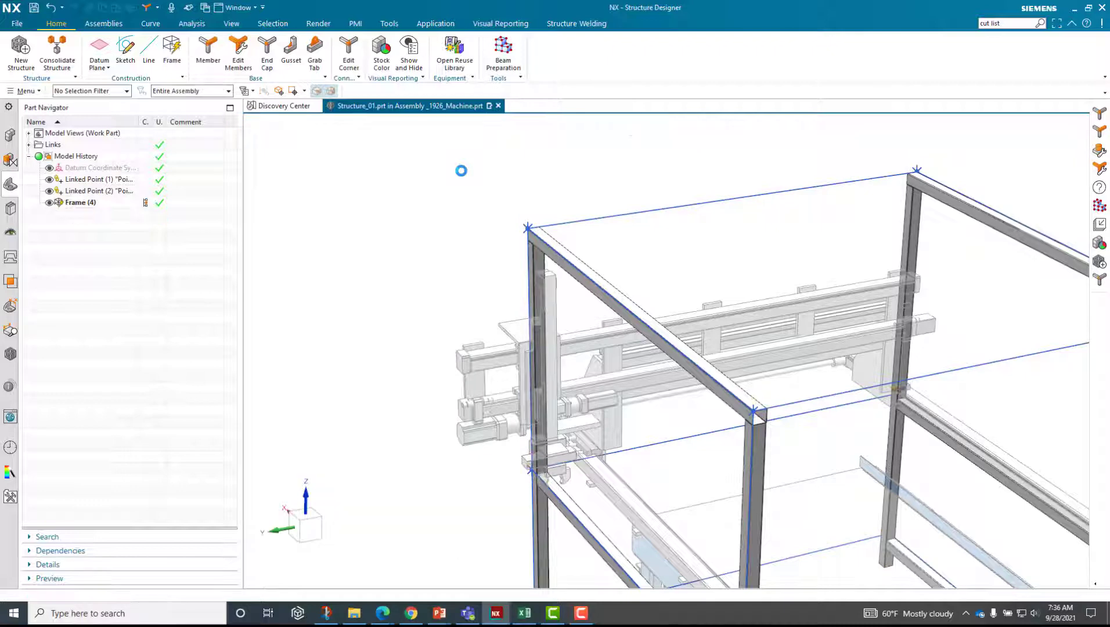
Step: Start another square tube member and set its size to 25 x 2
{"action": "middle_click_drag", "start_coordinate": [459, 170], "coordinate": [410, 210]}
{"action": "scroll", "coordinate": [409, 210], "scroll_direction": "down", "scroll_amount": 5}
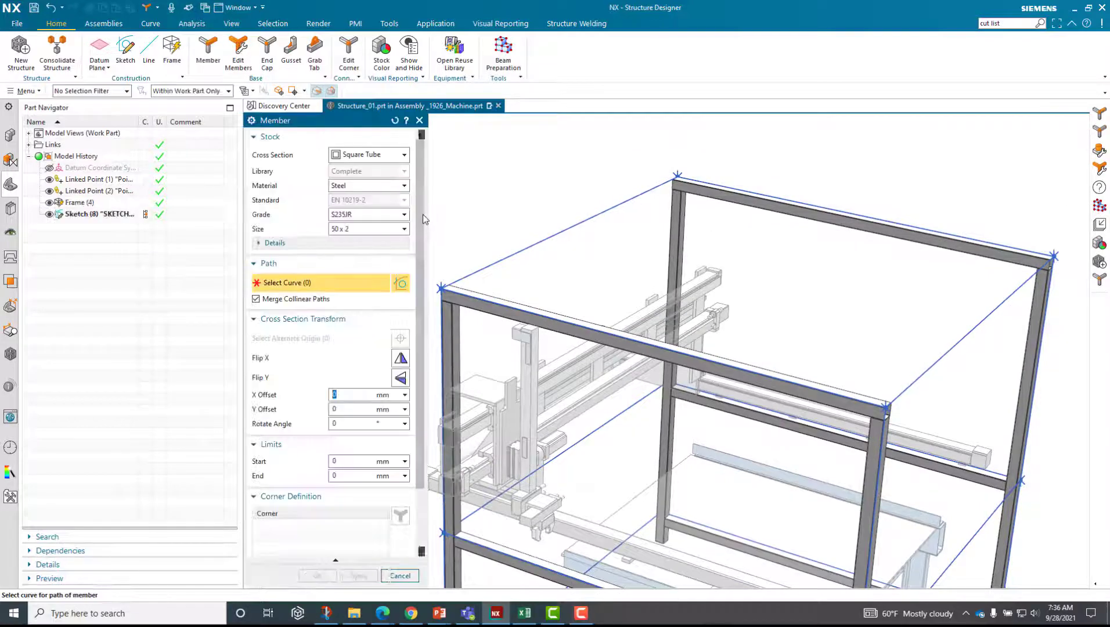
{"action": "left_click", "coordinate": [359, 229]}
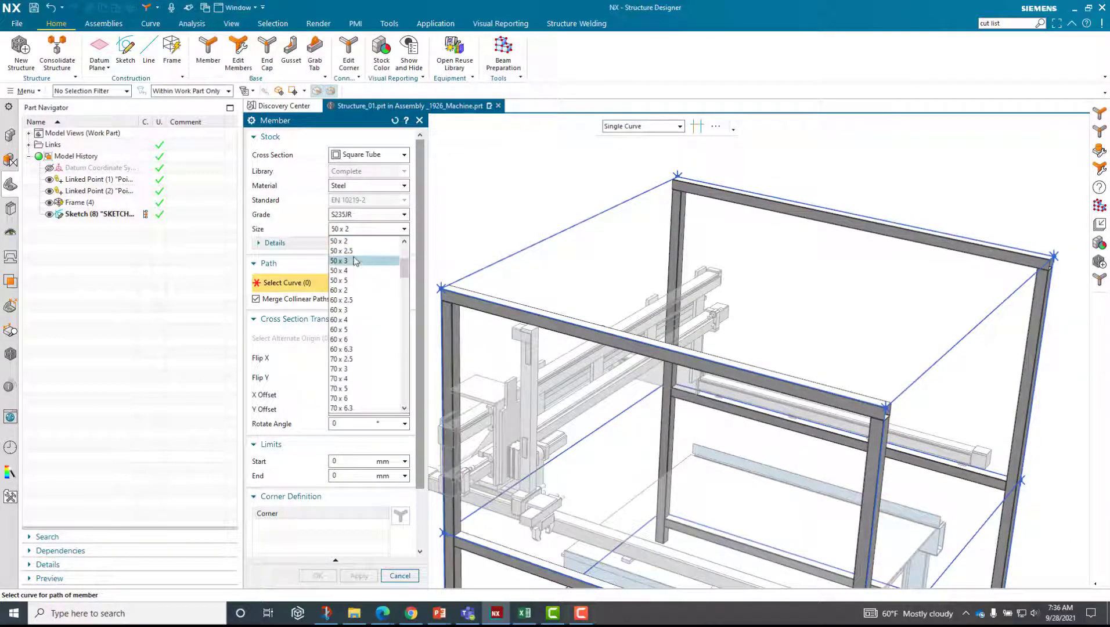
{"action": "scroll", "coordinate": [352, 264], "scroll_direction": "up", "scroll_amount": 3}
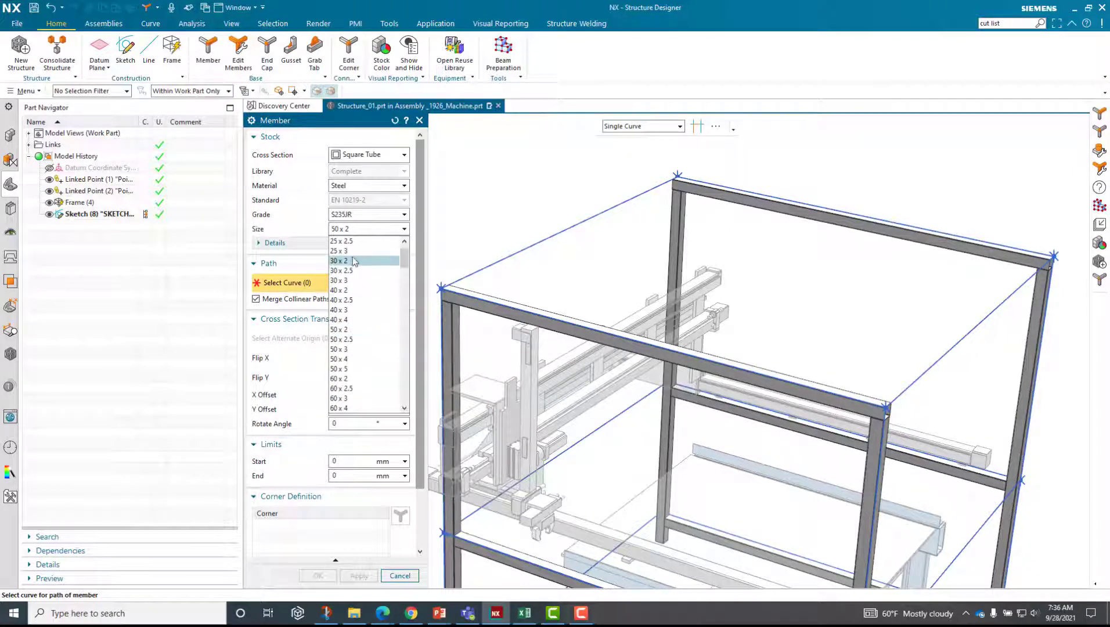
{"action": "scroll", "coordinate": [352, 255], "scroll_direction": "up", "scroll_amount": 1}
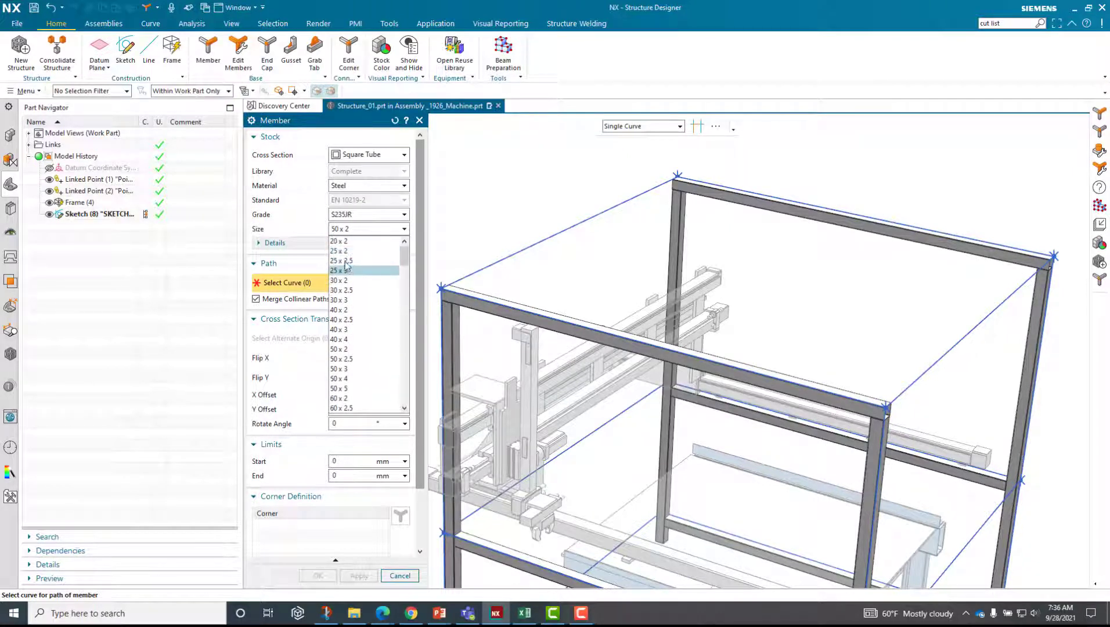
{"action": "left_click", "coordinate": [350, 253]}
Step: Select the six remaining horizontal curves that connect the two side frames and create the 25 x 2 members along them
{"action": "middle_click_drag", "start_coordinate": [471, 225], "coordinate": [488, 249]}
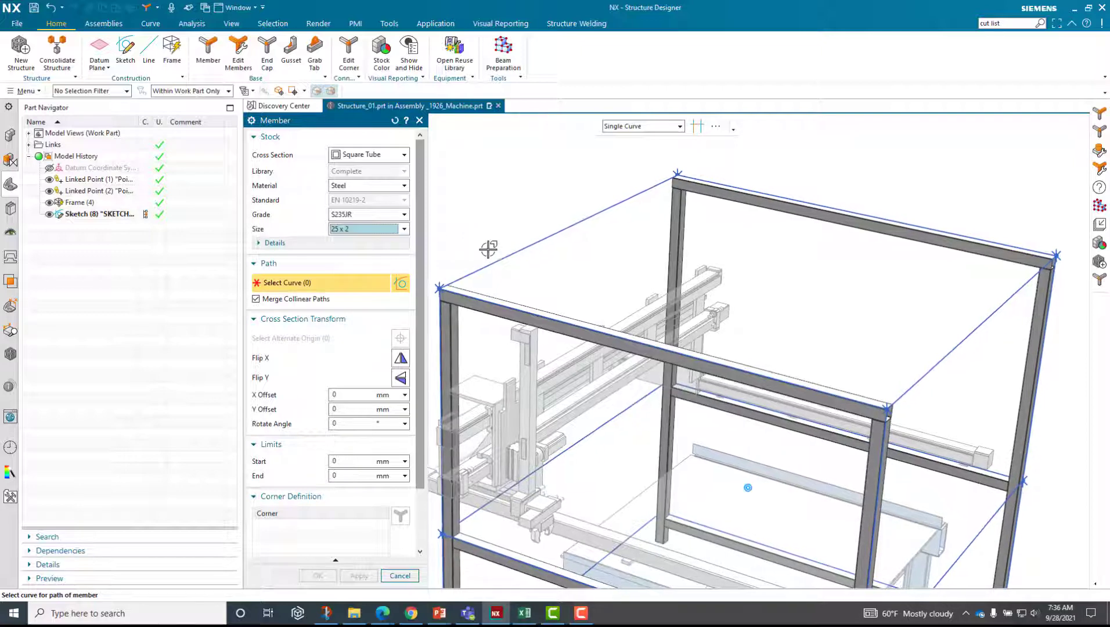
{"action": "left_click", "coordinate": [474, 269]}
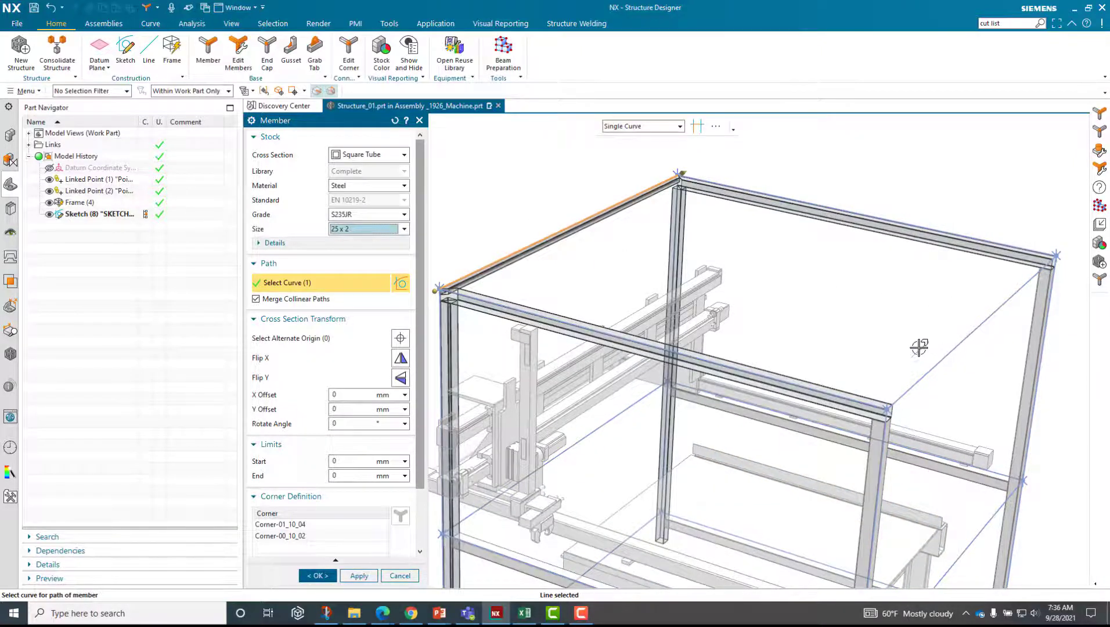
{"action": "scroll", "coordinate": [642, 266], "scroll_direction": "down", "scroll_amount": 6}
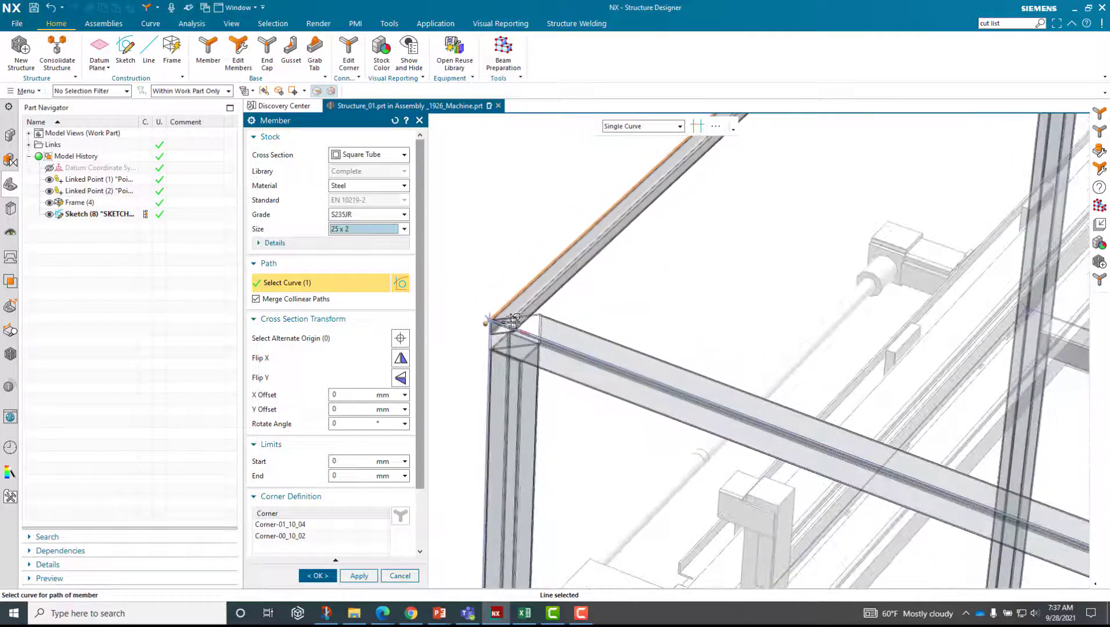
{"action": "scroll", "coordinate": [602, 314], "scroll_direction": "up", "scroll_amount": 7}
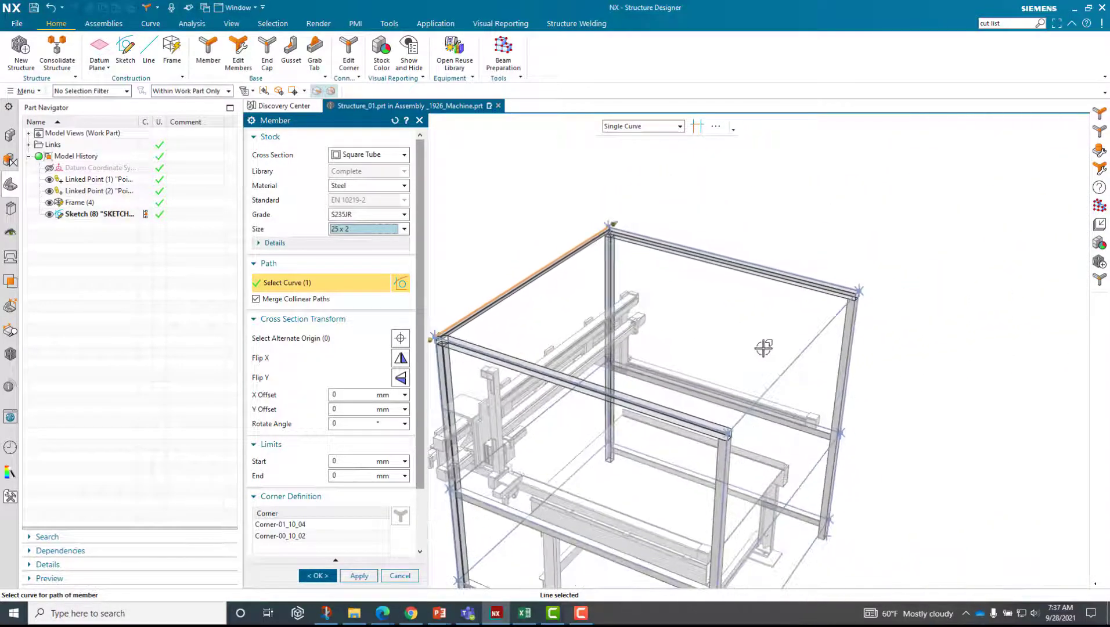
{"action": "left_click", "coordinate": [789, 361]}
{"action": "middle_click_drag", "start_coordinate": [792, 373], "coordinate": [841, 423]}
{"action": "left_click", "coordinate": [842, 422]}
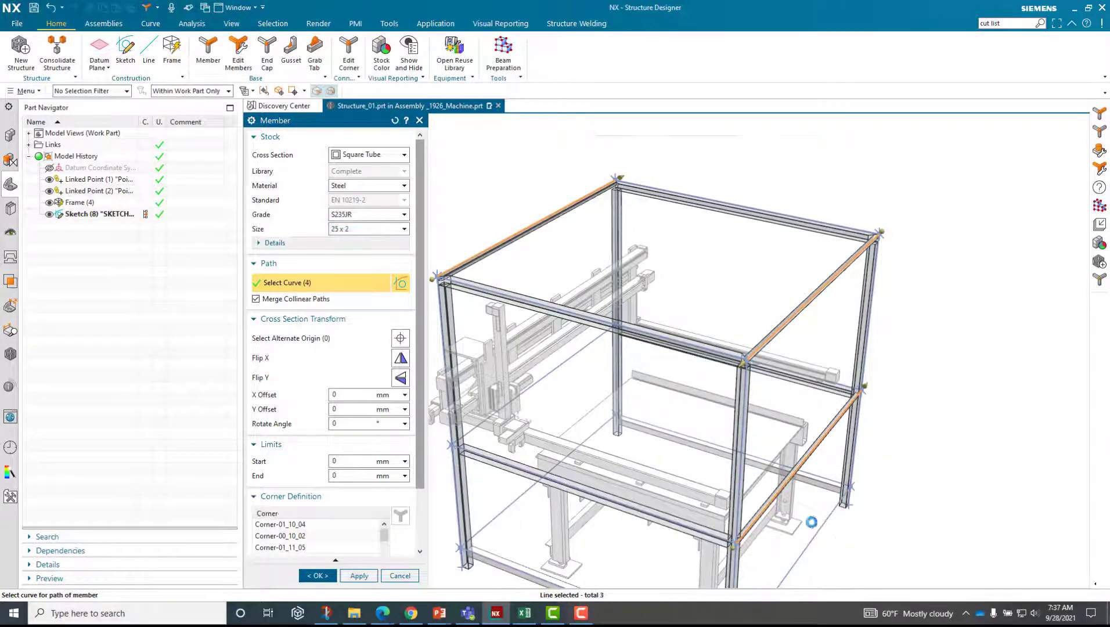
{"action": "left_click", "coordinate": [568, 396]}
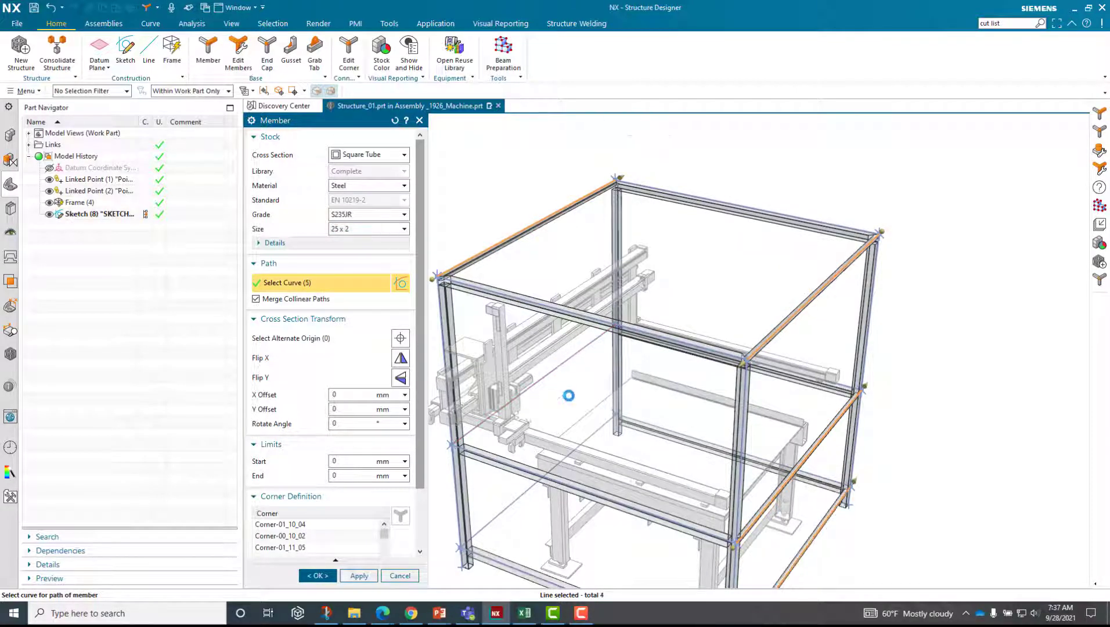
{"action": "left_click", "coordinate": [498, 513]}
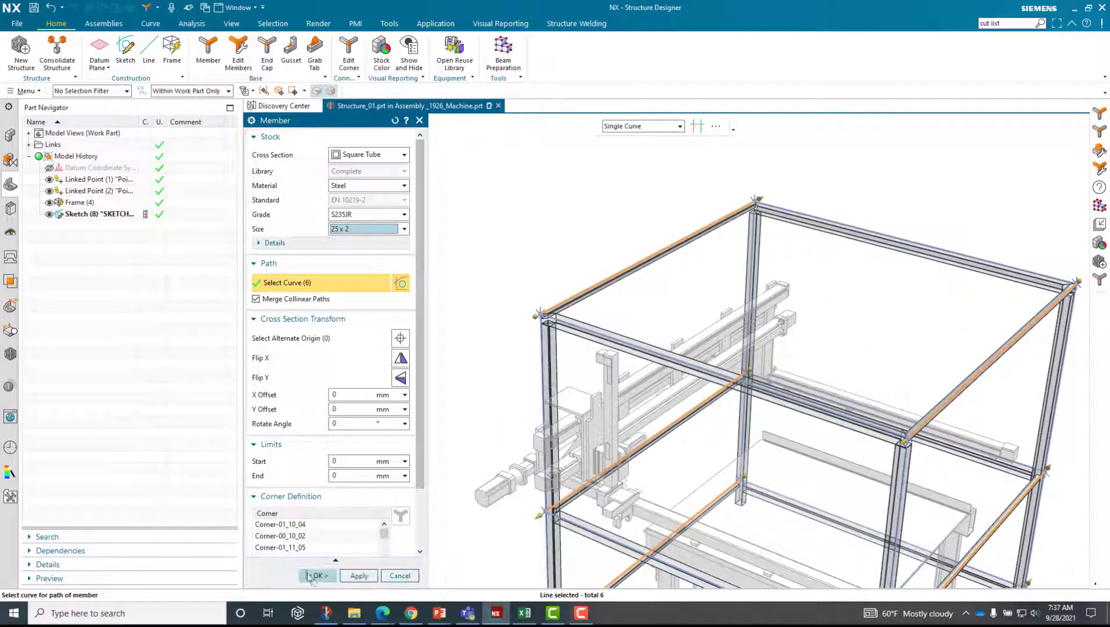
{"action": "left_click", "coordinate": [313, 576]}
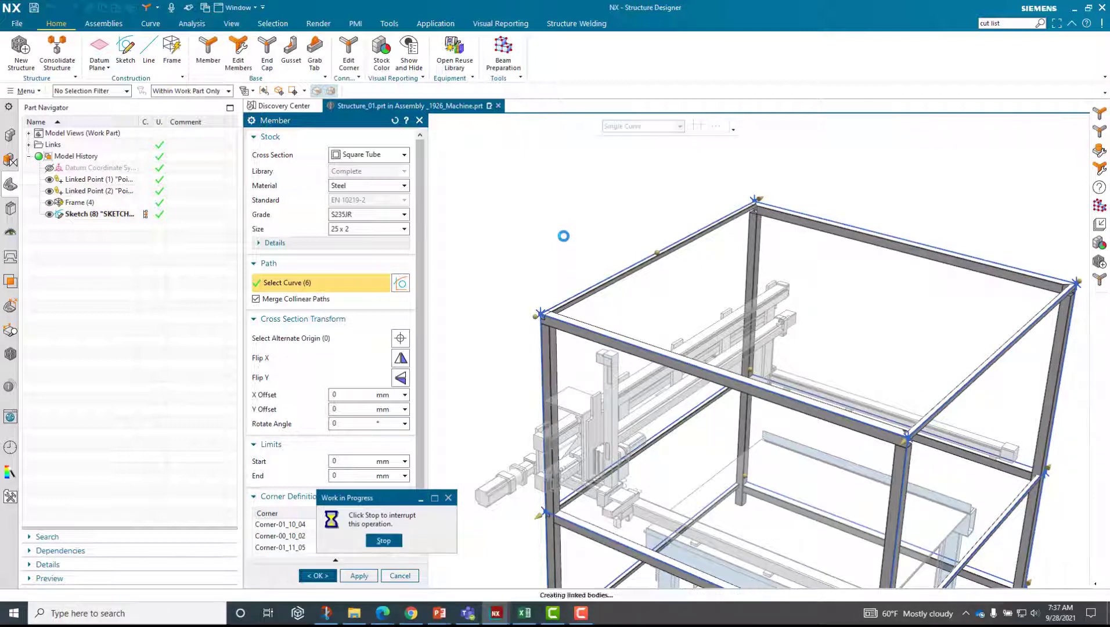
Step: Start editing the upper frame corner where Square Tube_00, Square Tube_10 and Square Tube_02 meet
{"action": "mouse_move", "coordinate": [551, 237]}
{"action": "middle_mouse_down"}
{"action": "mouse_move", "coordinate": [510, 270]}
{"action": "mouse_move", "coordinate": [461, 220]}
{"action": "mouse_move", "coordinate": [453, 233]}
{"action": "mouse_move", "coordinate": [498, 240]}
{"action": "mouse_move", "coordinate": [502, 267]}
{"action": "mouse_move", "coordinate": [492, 246]}
{"action": "mouse_move", "coordinate": [552, 240]}
{"action": "mouse_move", "coordinate": [544, 251]}
{"action": "middle_mouse_up"}
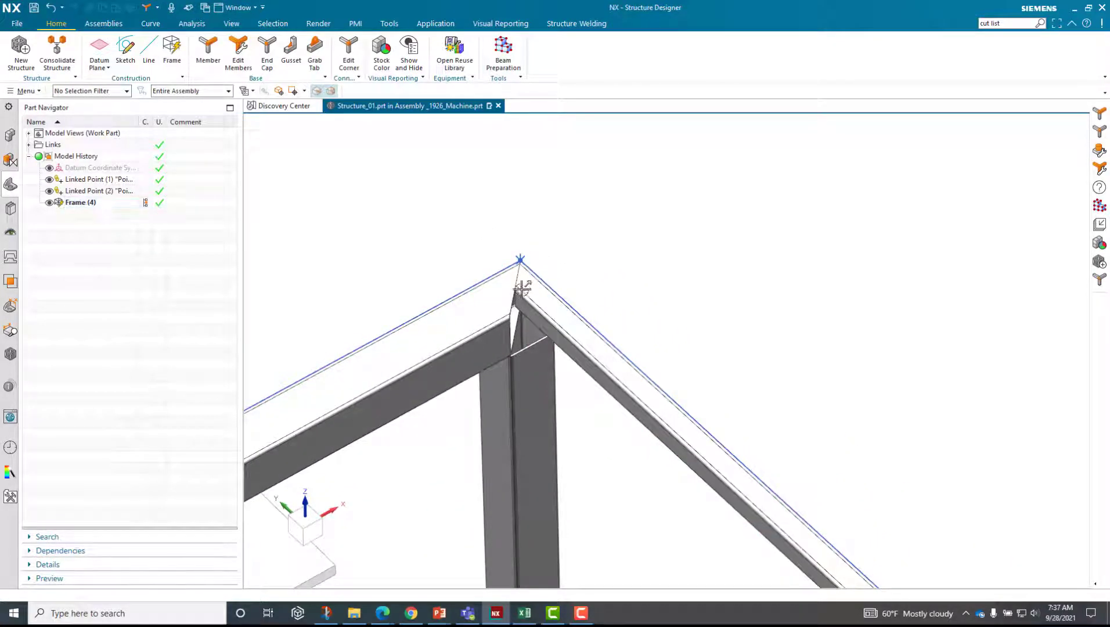
{"action": "middle_click_drag", "start_coordinate": [511, 318], "coordinate": [619, 299]}
{"action": "middle_click_drag", "start_coordinate": [611, 225], "coordinate": [627, 230]}
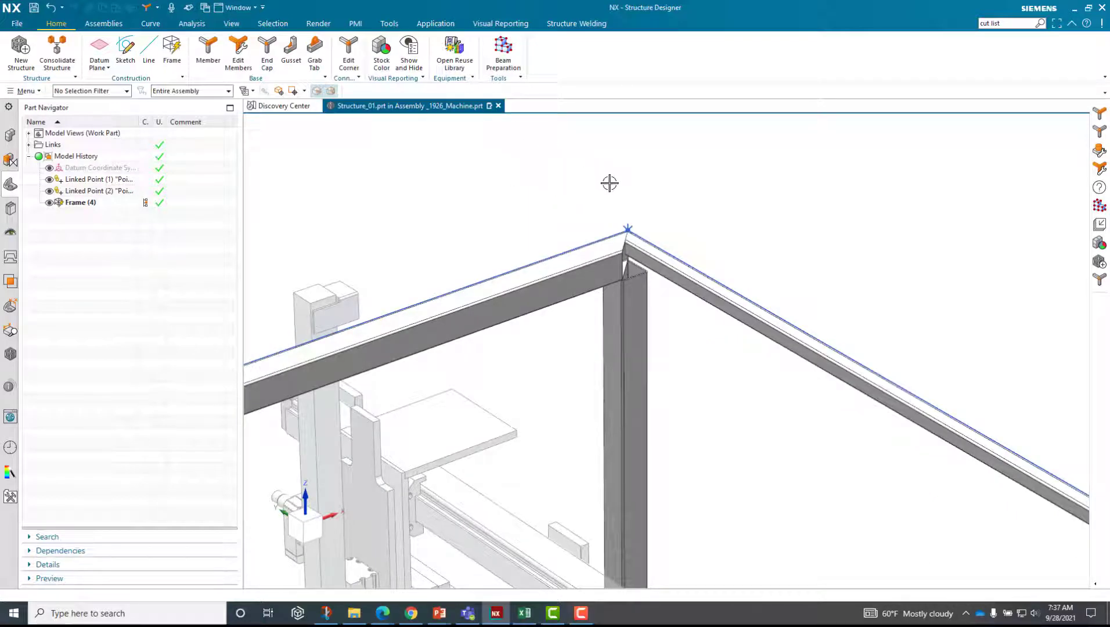
{"action": "mouse_move", "coordinate": [610, 183]}
{"action": "middle_mouse_down"}
{"action": "mouse_move", "coordinate": [588, 183]}
{"action": "mouse_move", "coordinate": [609, 178]}
{"action": "mouse_move", "coordinate": [783, 367]}
{"action": "mouse_move", "coordinate": [864, 348]}
{"action": "mouse_move", "coordinate": [886, 372]}
{"action": "mouse_move", "coordinate": [490, 159]}
{"action": "mouse_move", "coordinate": [372, 124]}
{"action": "middle_mouse_up"}
{"action": "mouse_move", "coordinate": [465, 175]}
{"action": "middle_mouse_down"}
{"action": "mouse_move", "coordinate": [411, 138]}
{"action": "mouse_move", "coordinate": [349, 51]}
{"action": "middle_mouse_up"}
{"action": "left_click", "coordinate": [348, 49]}
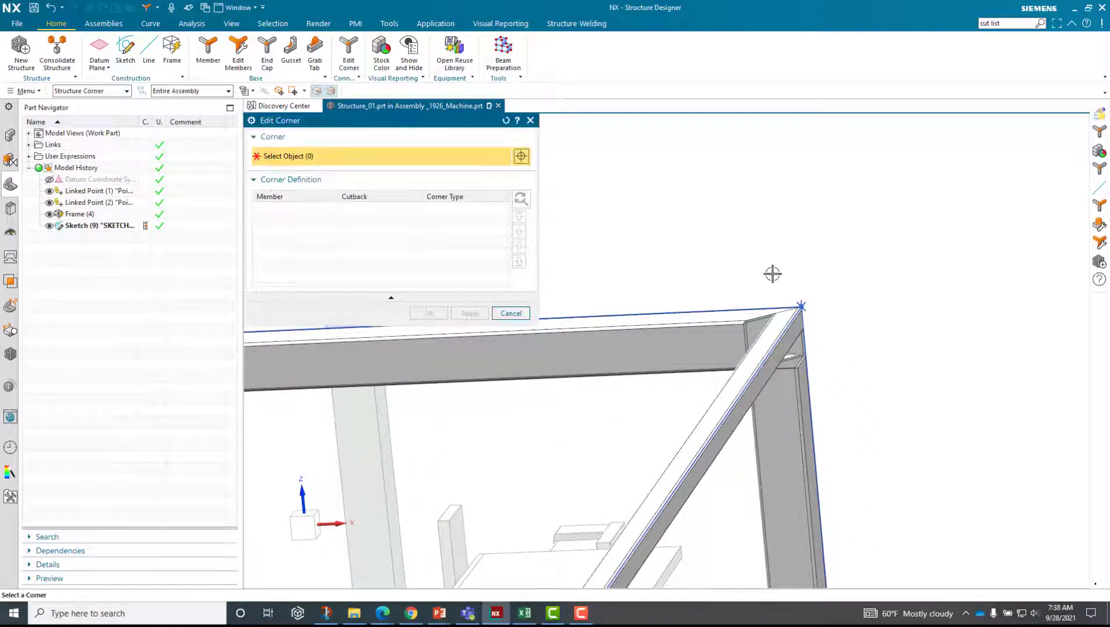
{"action": "left_click", "coordinate": [804, 302]}
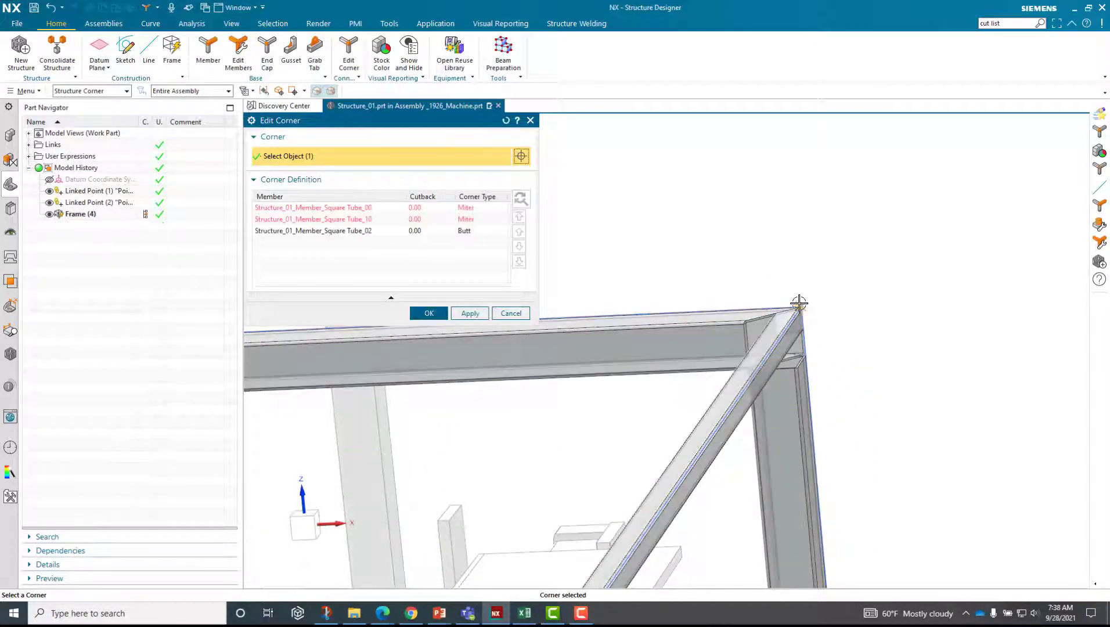
Step: Set the corner type of Square Tube_00 to Smart Extend at this upper corner
{"action": "mouse_move", "coordinate": [599, 452]}
{"action": "middle_mouse_down"}
{"action": "mouse_move", "coordinate": [639, 235]}
{"action": "mouse_move", "coordinate": [464, 216]}
{"action": "middle_mouse_up"}
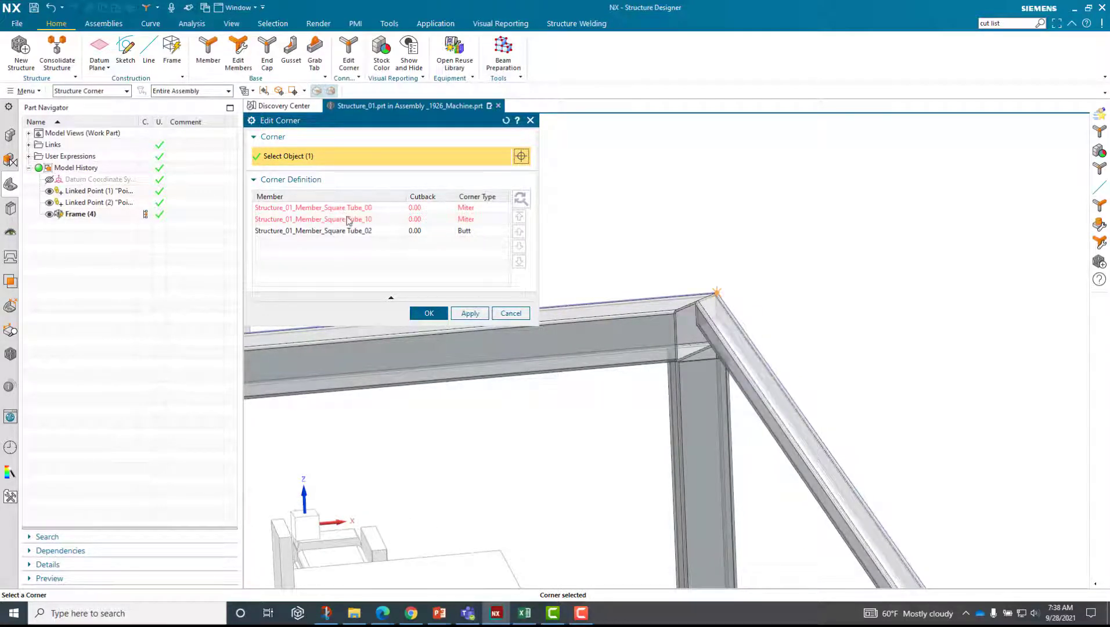
{"action": "left_click", "coordinate": [471, 210]}
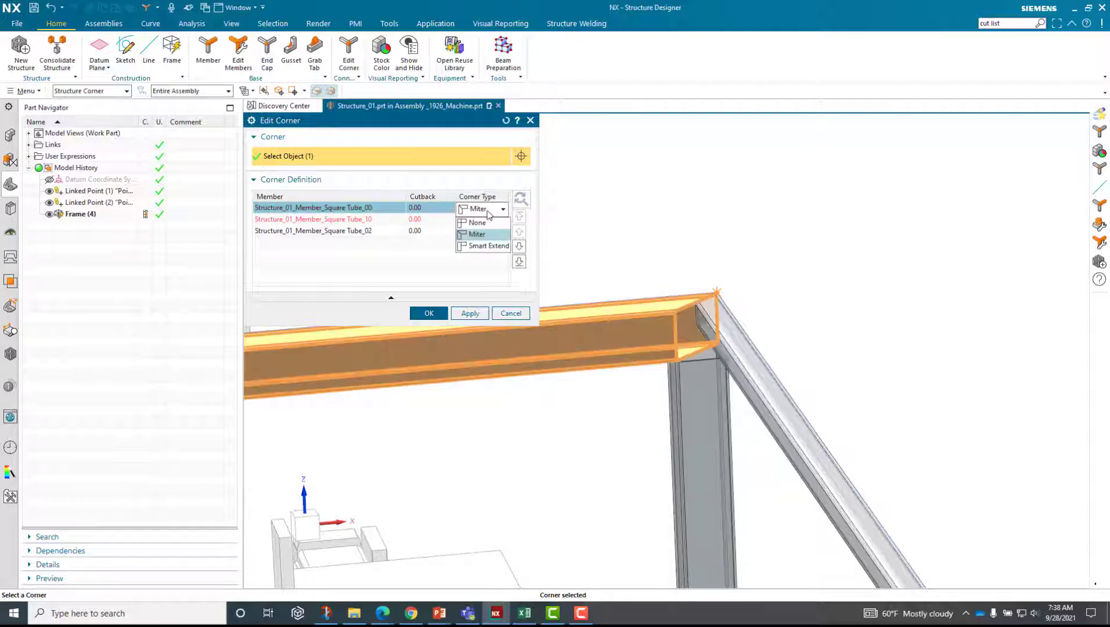
{"action": "left_click", "coordinate": [487, 246]}
{"action": "middle_click_drag", "start_coordinate": [667, 447], "coordinate": [644, 244]}
{"action": "mouse_move", "coordinate": [451, 223]}
{"action": "middle_mouse_down"}
{"action": "mouse_move", "coordinate": [528, 218]}
{"action": "mouse_move", "coordinate": [577, 260]}
{"action": "mouse_move", "coordinate": [726, 287]}
{"action": "middle_mouse_up"}
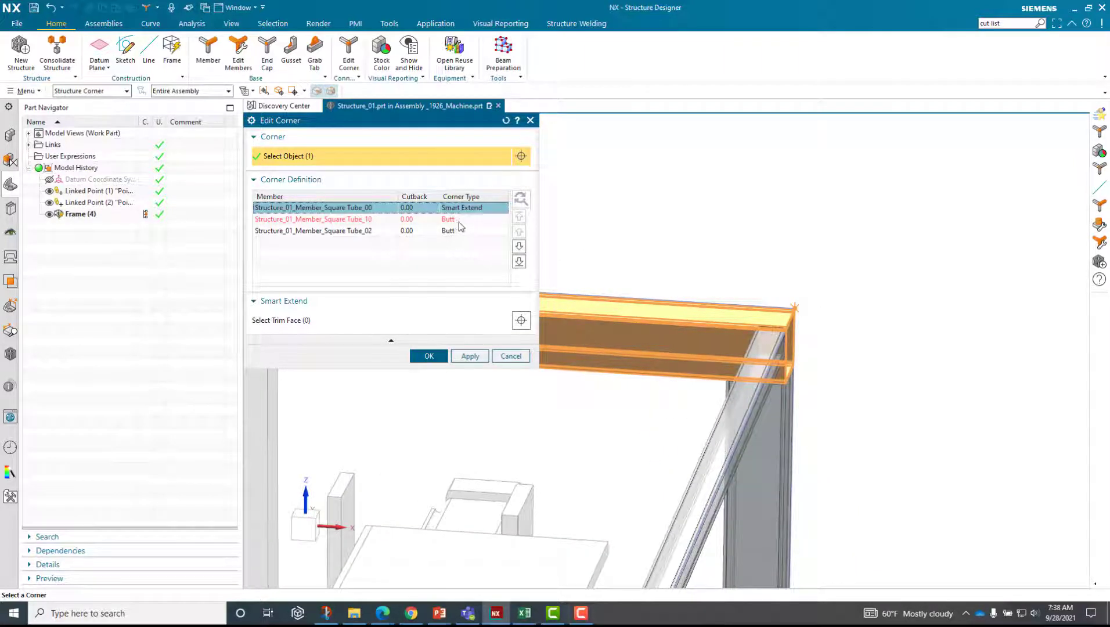
Step: Try the None corner type on the connecting member Square Tube_10
{"action": "left_click", "coordinate": [458, 221]}
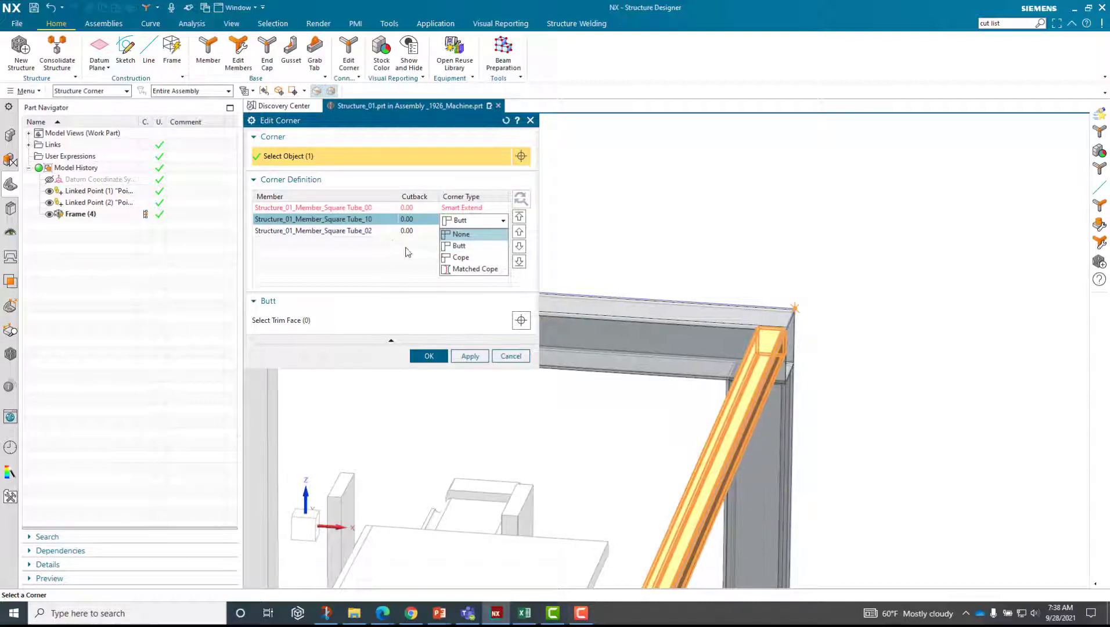
{"action": "left_click", "coordinate": [725, 329]}
{"action": "mouse_move", "coordinate": [775, 311]}
{"action": "middle_mouse_down"}
{"action": "mouse_move", "coordinate": [637, 295]}
{"action": "mouse_move", "coordinate": [473, 252]}
{"action": "middle_mouse_up"}
Step: Set the corner type of Square Tube_10 to Butt and apply the corner definition
{"action": "left_click", "coordinate": [449, 223]}
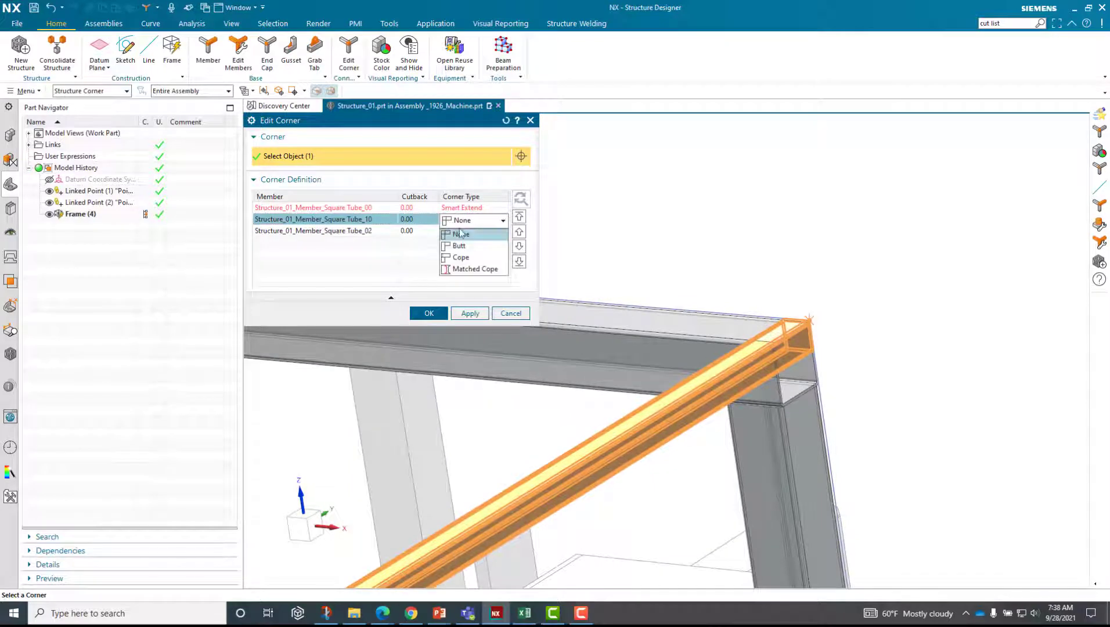
{"action": "left_click", "coordinate": [465, 246]}
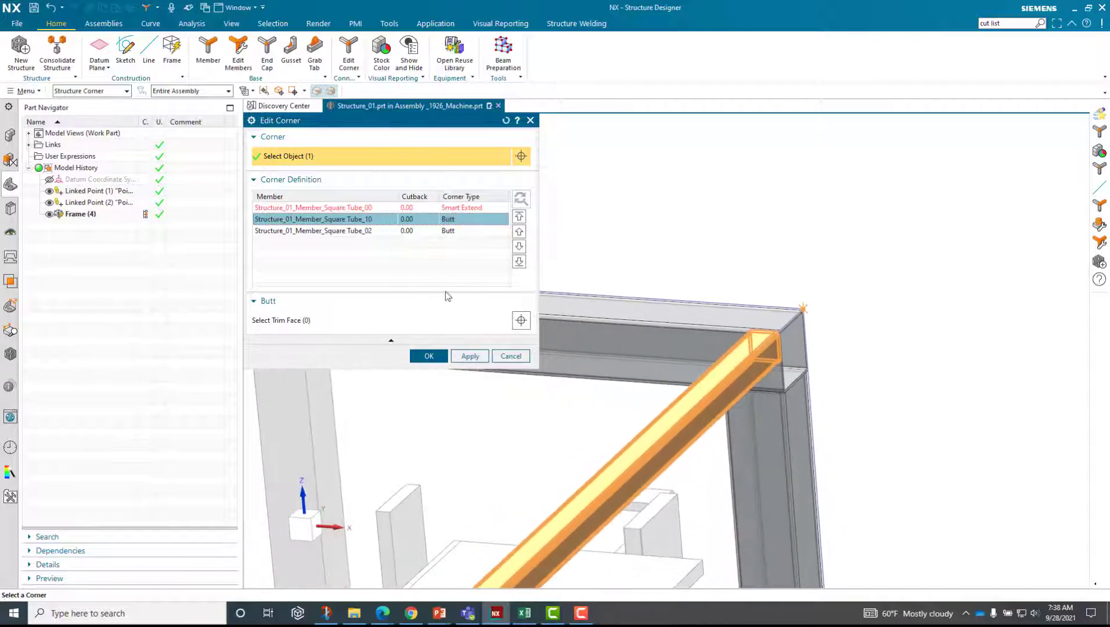
{"action": "left_click", "coordinate": [470, 355]}
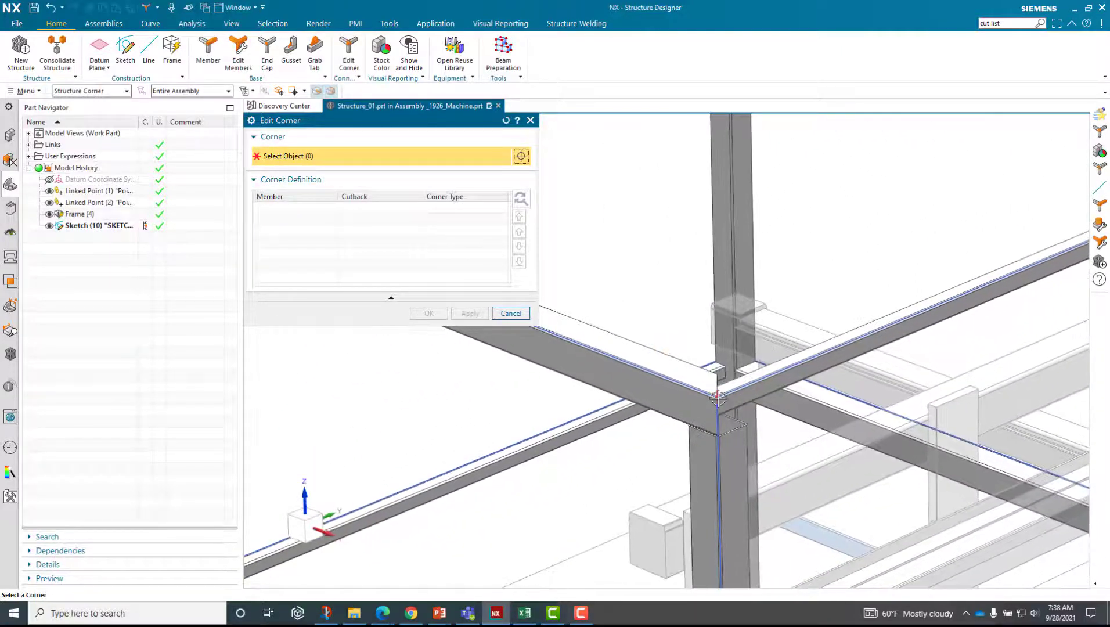
Step: Set Square Tube_01 to Smart Extend at its upper corner with Square Tube_10 and apply it
{"action": "left_click", "coordinate": [718, 399]}
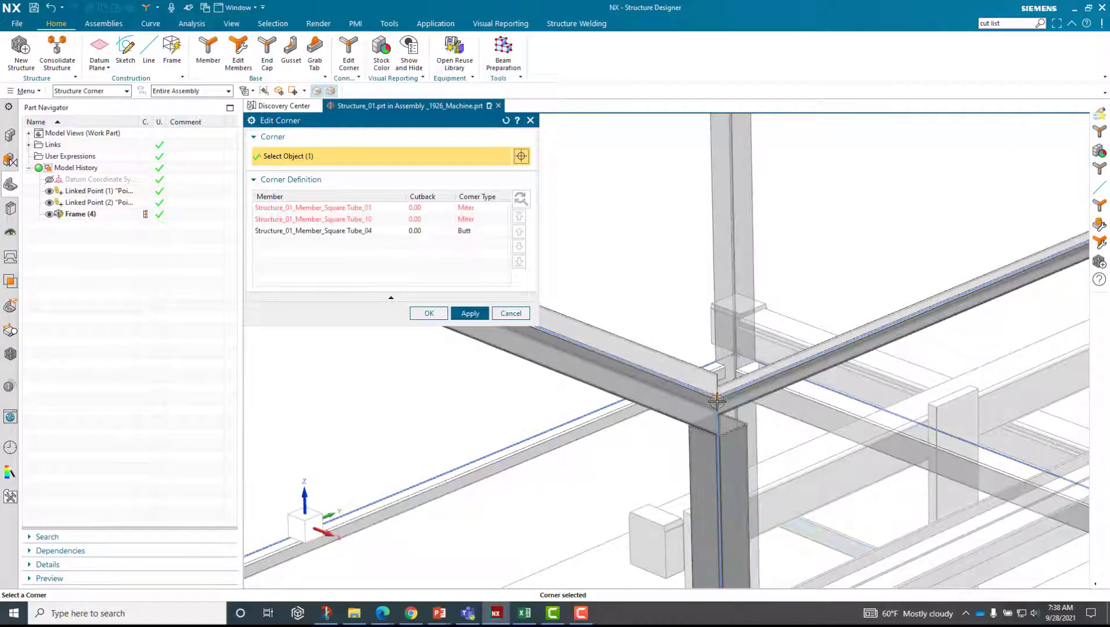
{"action": "left_click", "coordinate": [470, 208]}
{"action": "left_click", "coordinate": [487, 245]}
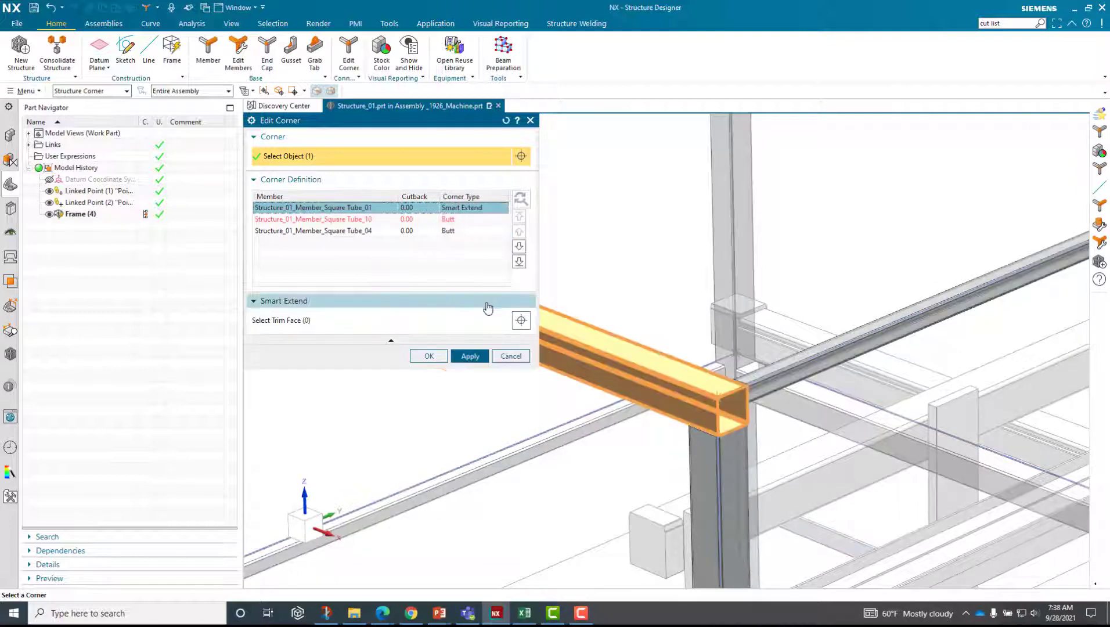
{"action": "left_click", "coordinate": [470, 355]}
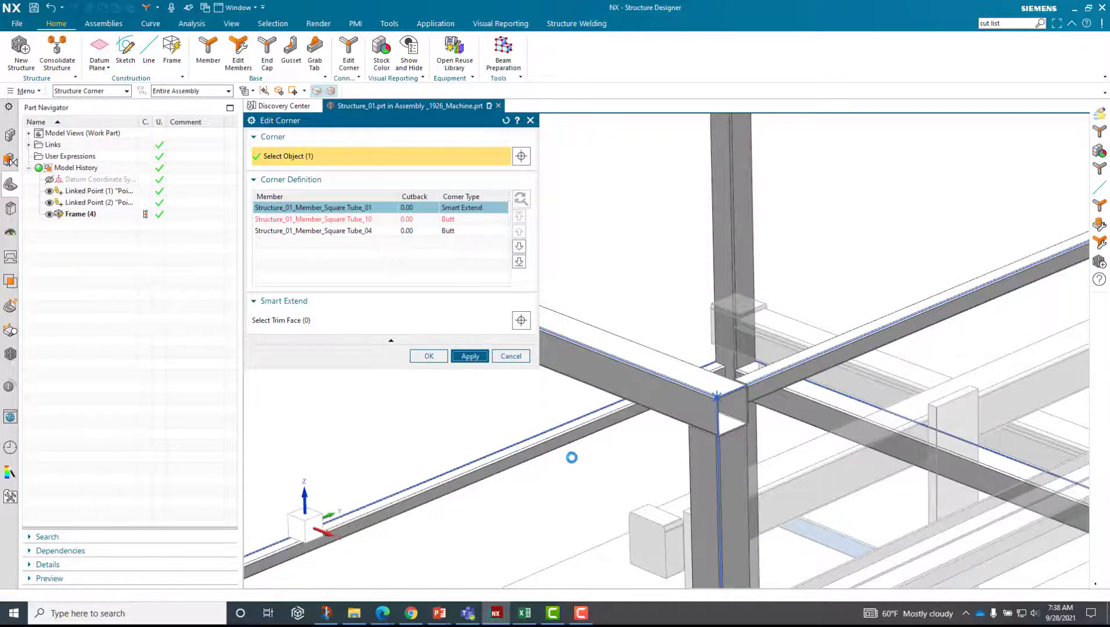
Step: Set Square Tube_01 to Smart Extend at its opposite upper corner with Square Tube_11 and apply it
{"action": "scroll", "coordinate": [567, 448], "scroll_direction": "down", "scroll_amount": 3}
{"action": "scroll", "coordinate": [669, 411], "scroll_direction": "up", "scroll_amount": 3}
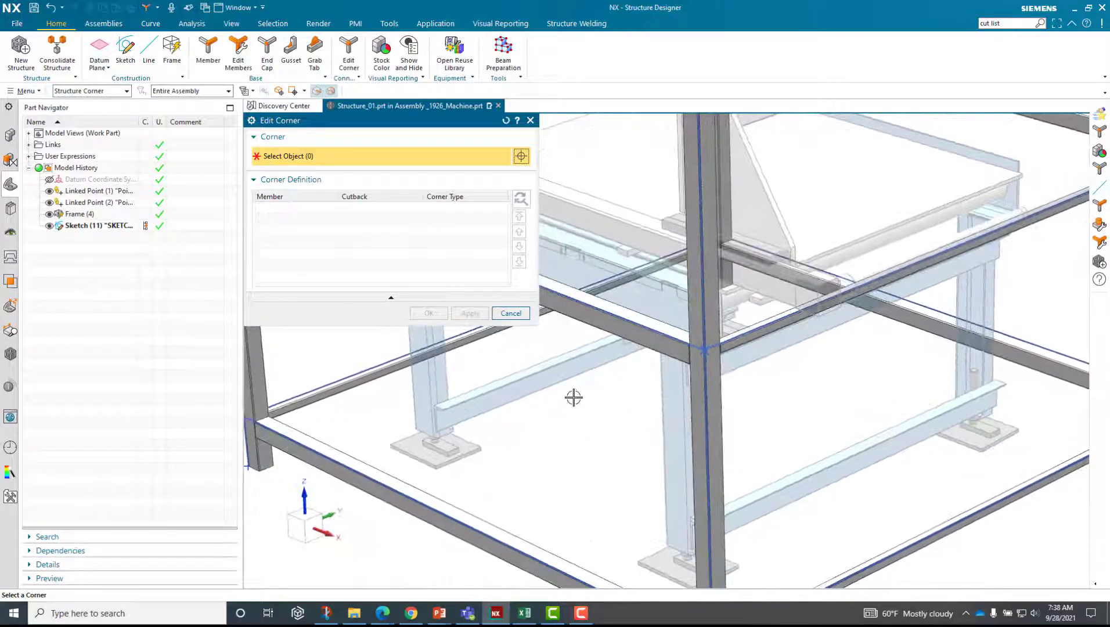
{"action": "scroll", "coordinate": [571, 397], "scroll_direction": "up", "scroll_amount": 5}
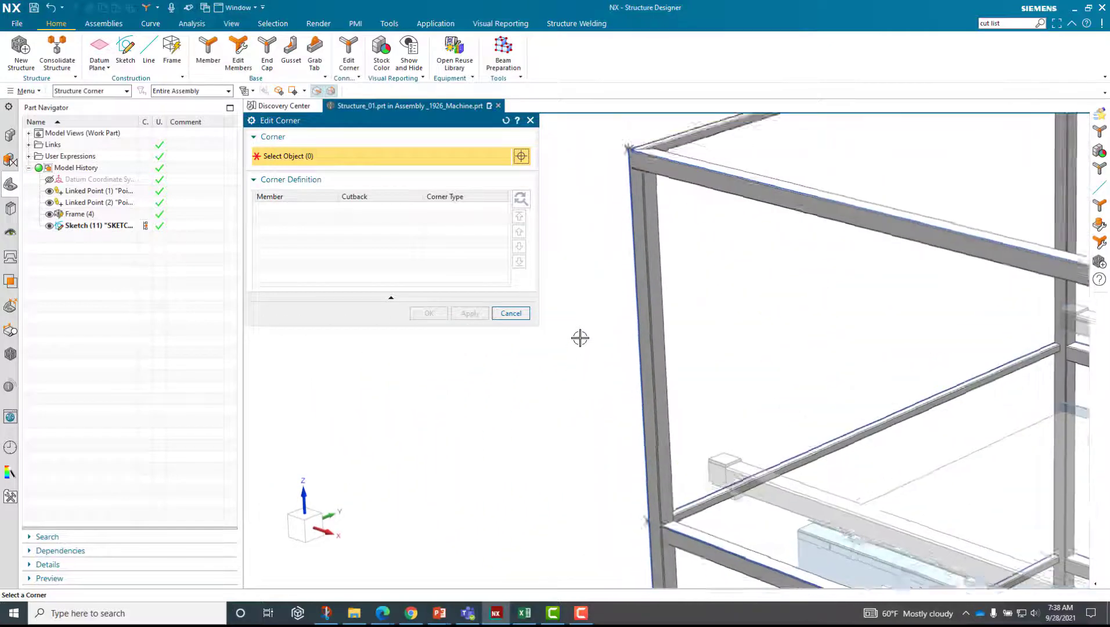
{"action": "scroll", "coordinate": [583, 325], "scroll_direction": "up", "scroll_amount": 3}
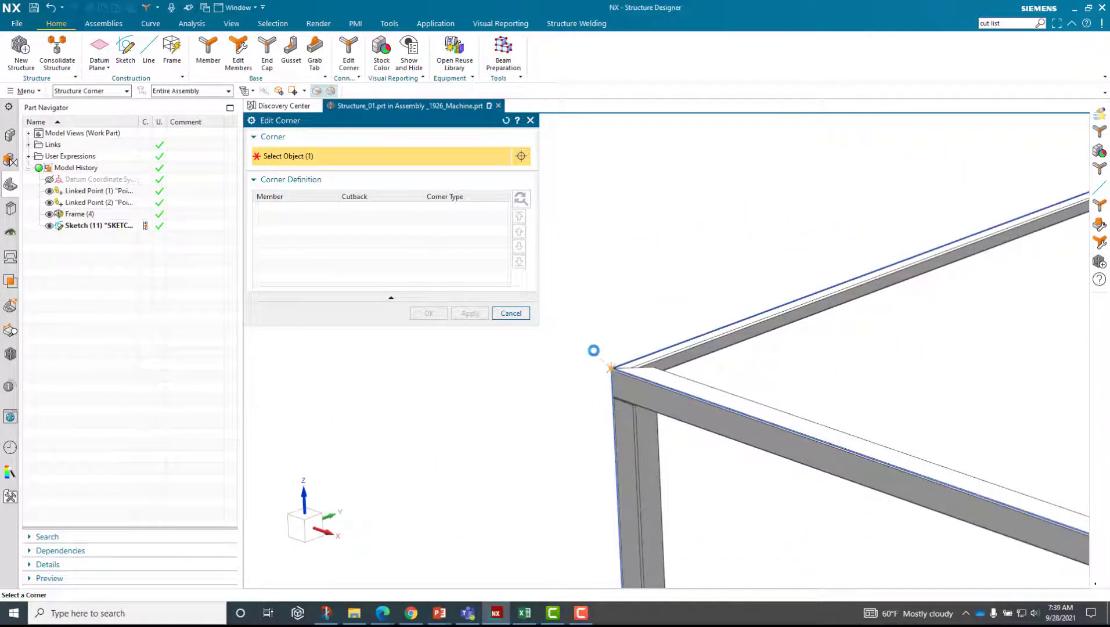
{"action": "left_click", "coordinate": [473, 209]}
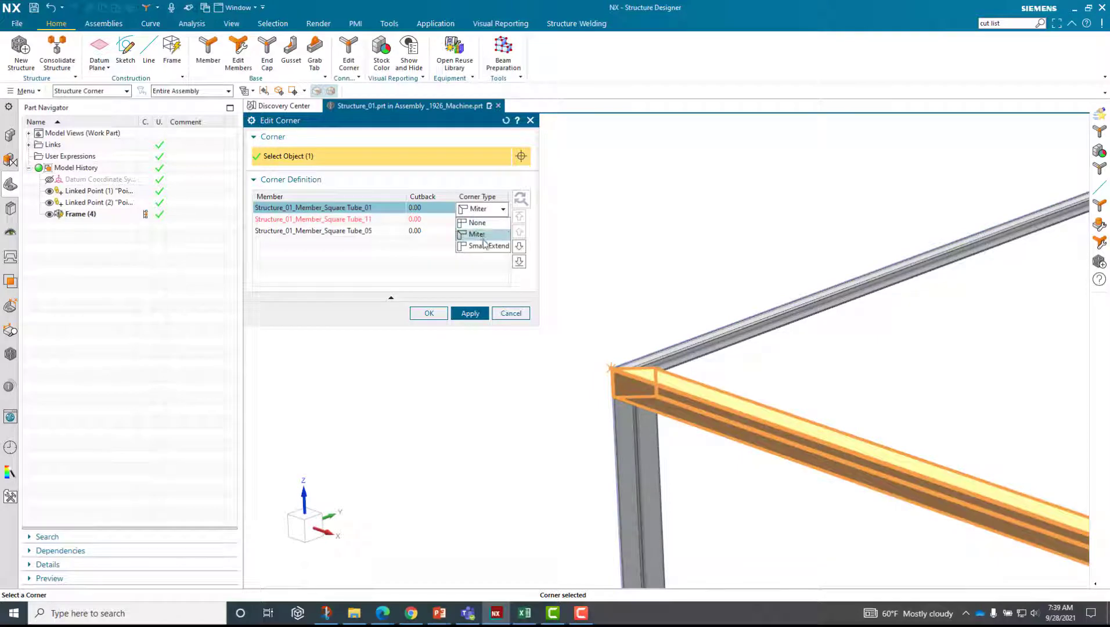
{"action": "left_click", "coordinate": [476, 355]}
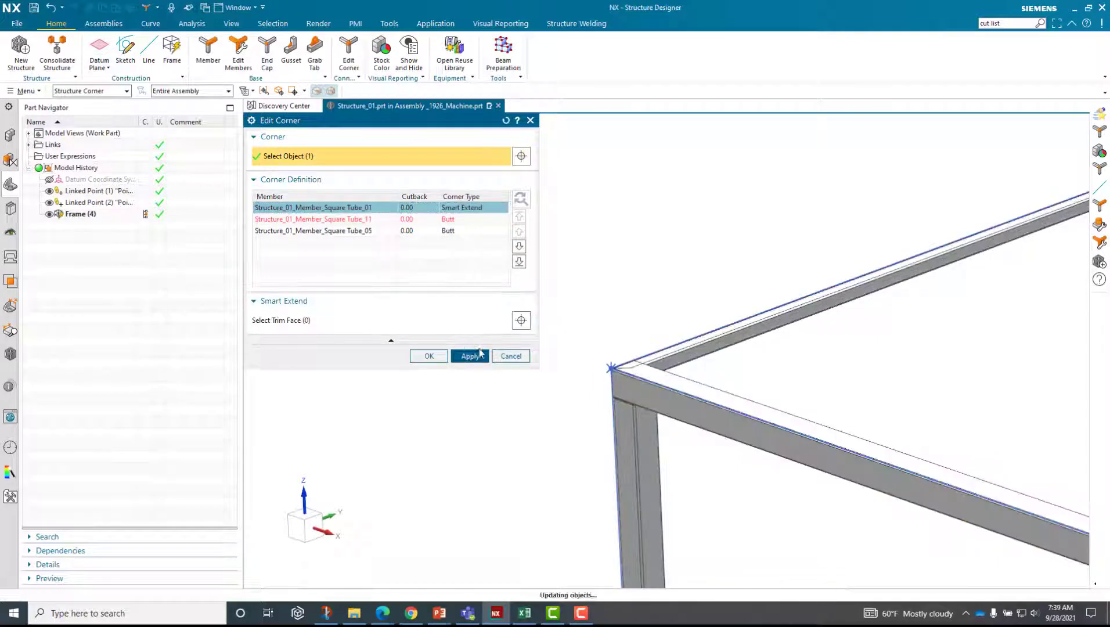
Step: Set Square Tube_00 to Smart Extend at the last upper corner with Square Tube_11 and finish the corner editing
{"action": "middle_click_drag", "start_coordinate": [635, 298], "coordinate": [789, 389]}
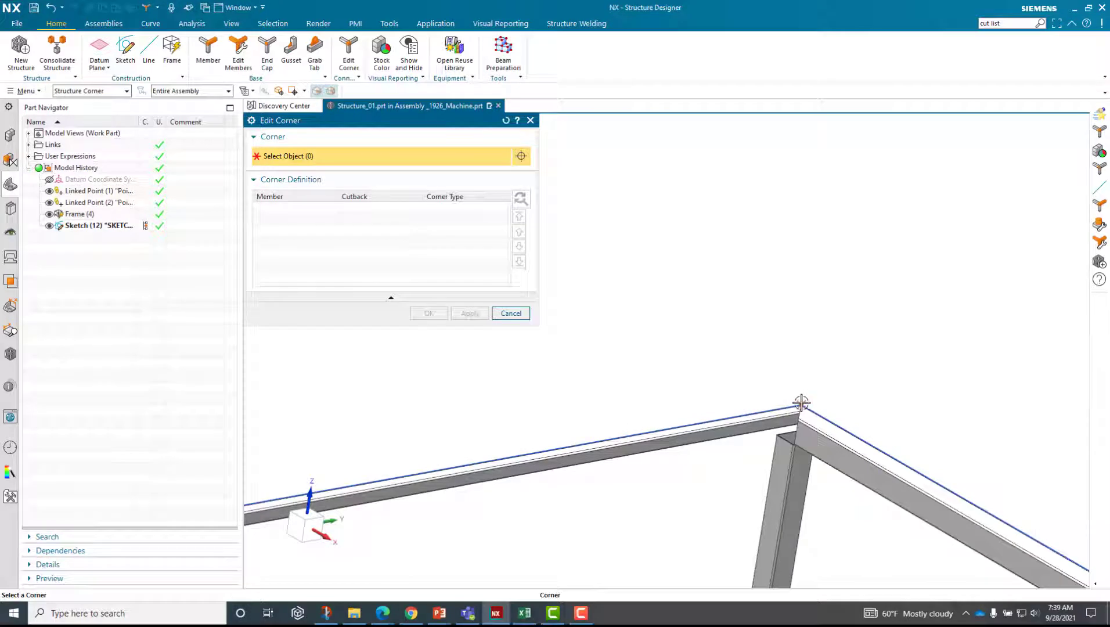
{"action": "left_click", "coordinate": [800, 401]}
{"action": "left_click", "coordinate": [465, 209]}
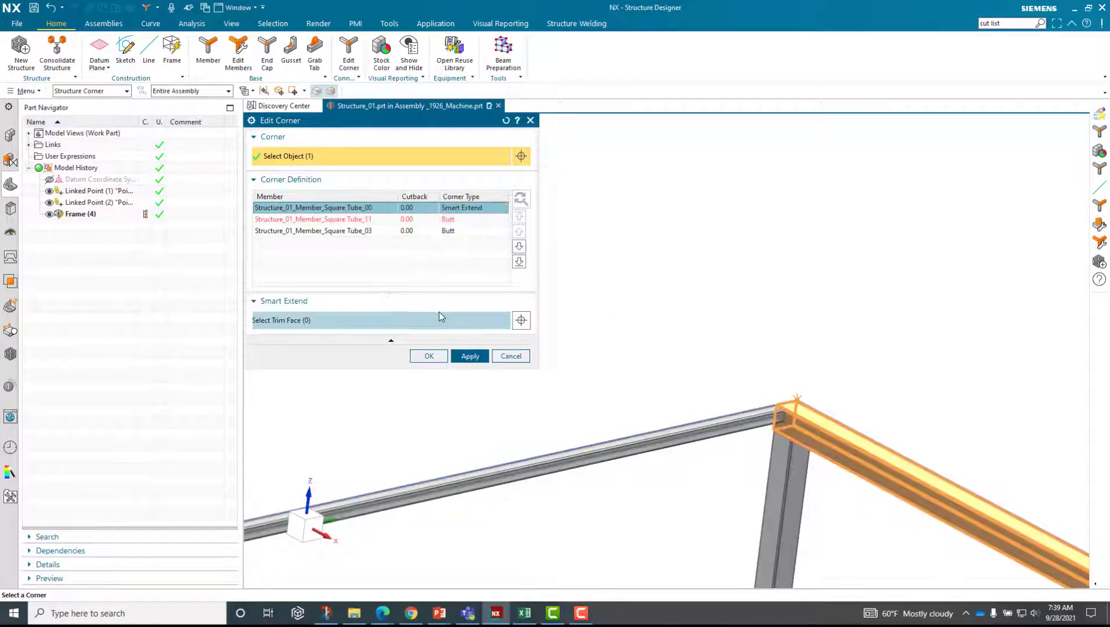
{"action": "left_click", "coordinate": [432, 355]}
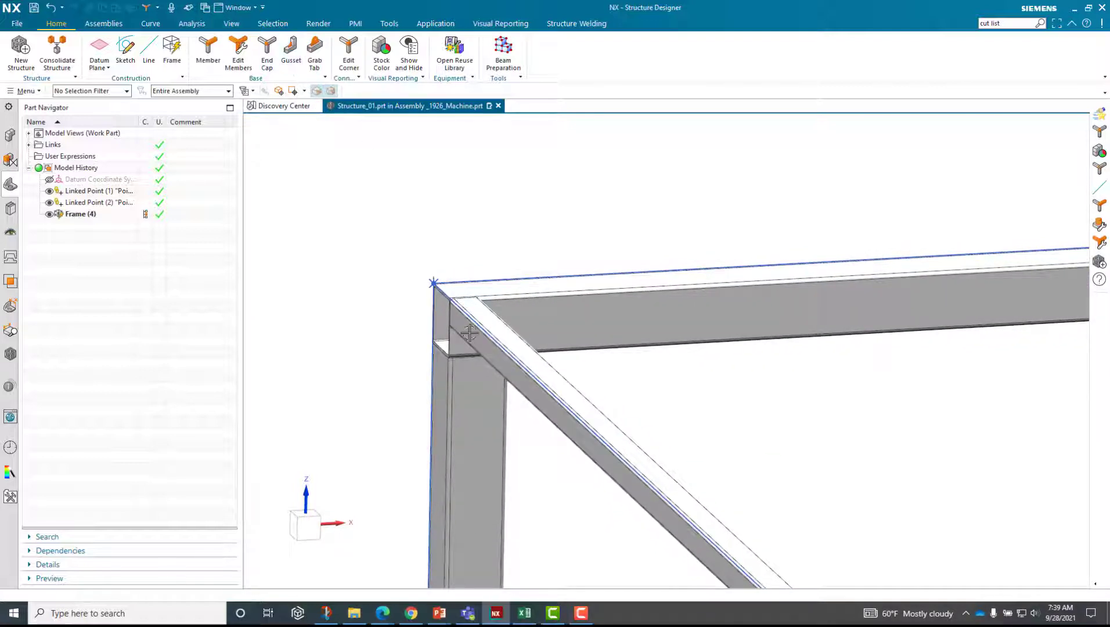
Step: Edit the upper 25 x 2 connecting member, trying a Channel cross section and returning it to Square Tube in size 20 x 2
{"action": "left_click", "coordinate": [238, 47]}
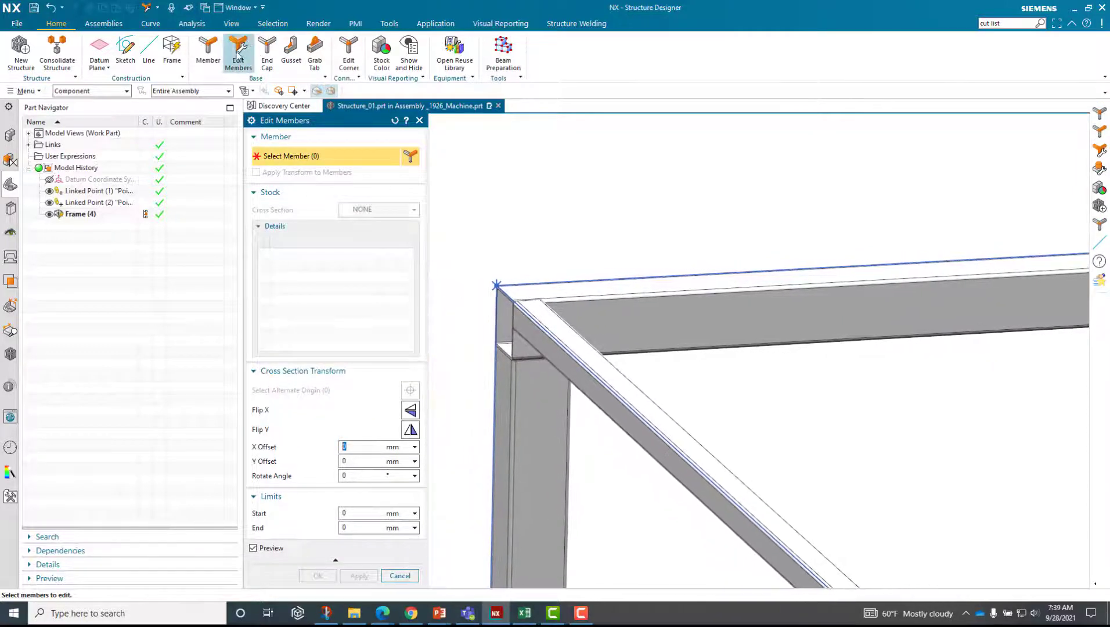
{"action": "left_click", "coordinate": [588, 345]}
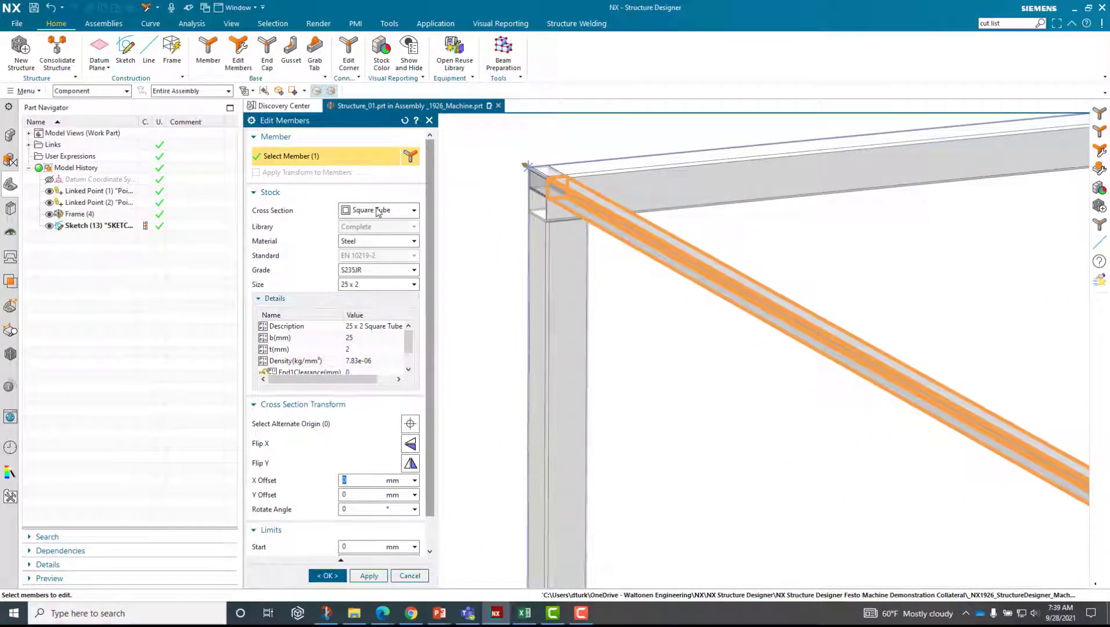
{"action": "mouse_move", "coordinate": [377, 211]}
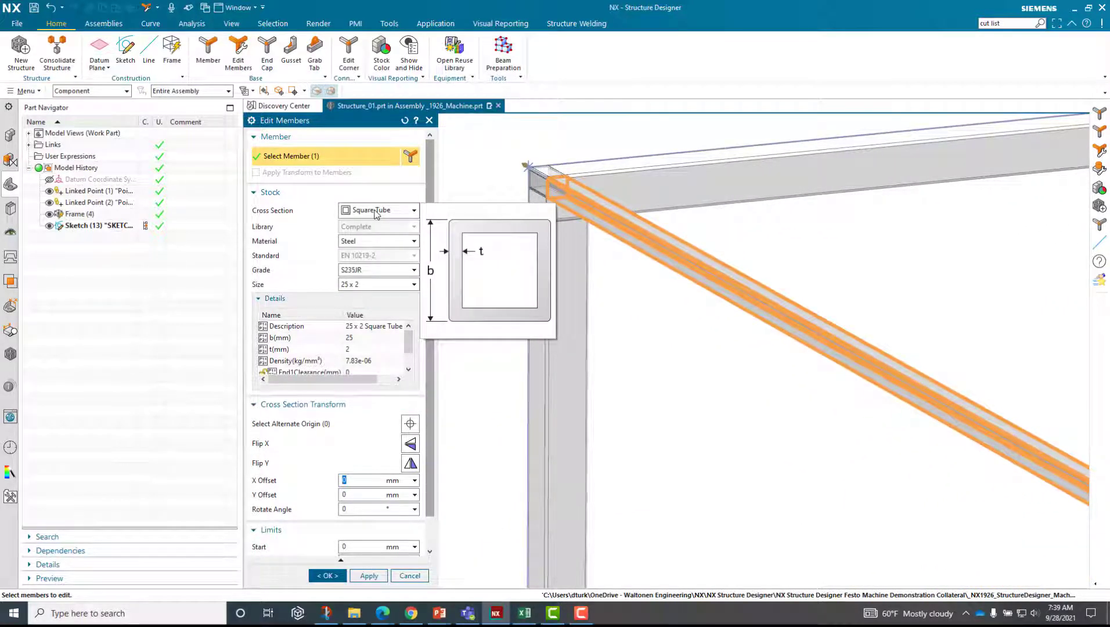
{"action": "left_click", "coordinate": [376, 210]}
{"action": "left_click", "coordinate": [375, 250]}
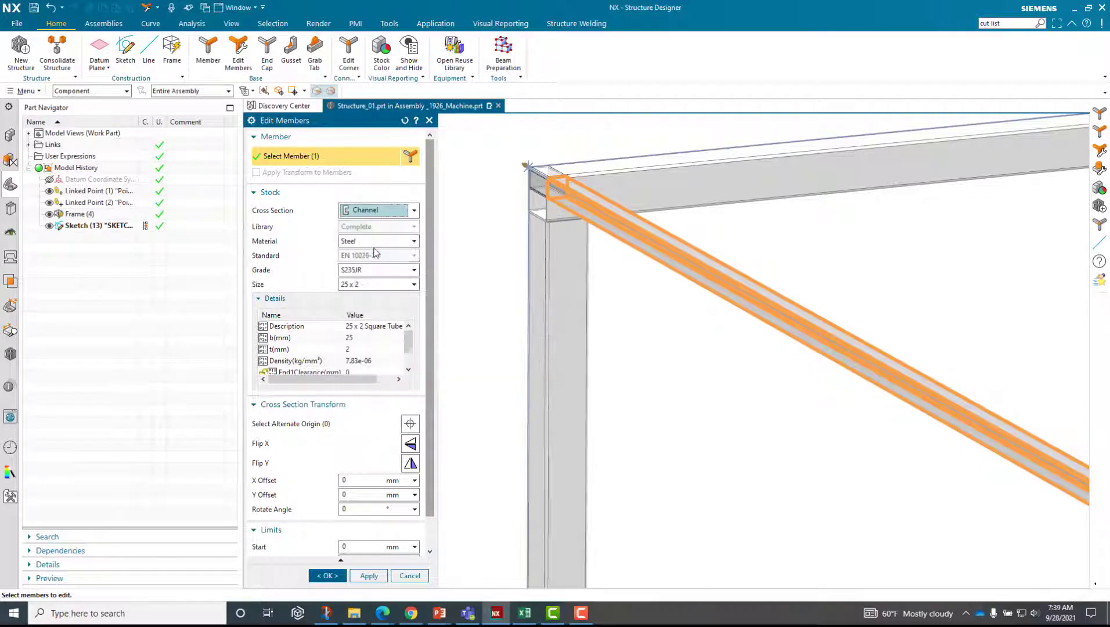
{"action": "left_click", "coordinate": [376, 212]}
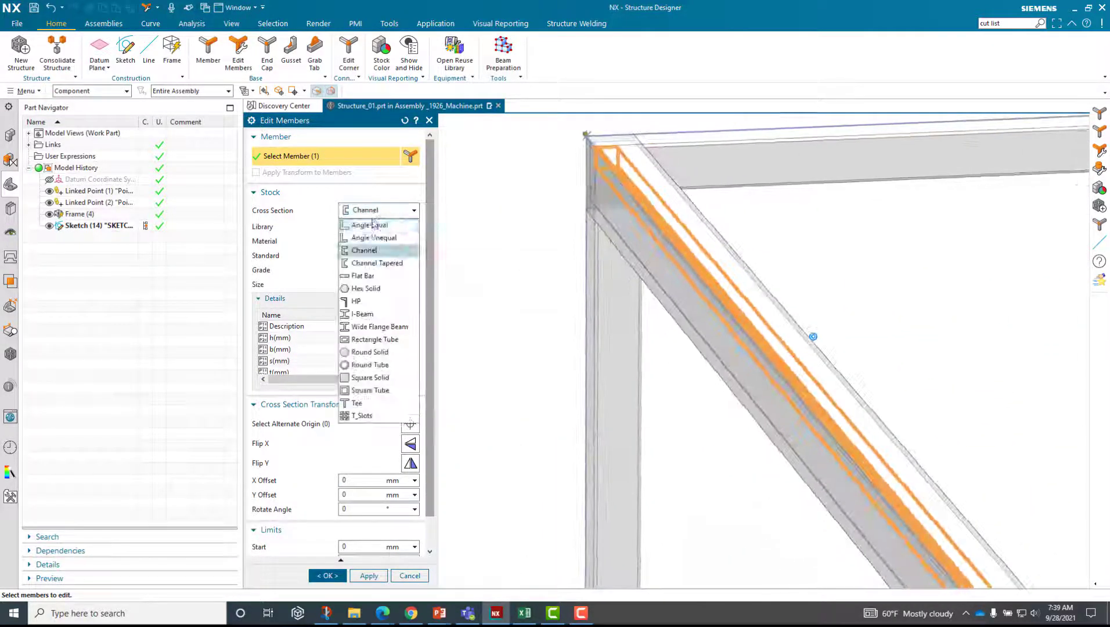
{"action": "left_click", "coordinate": [371, 390]}
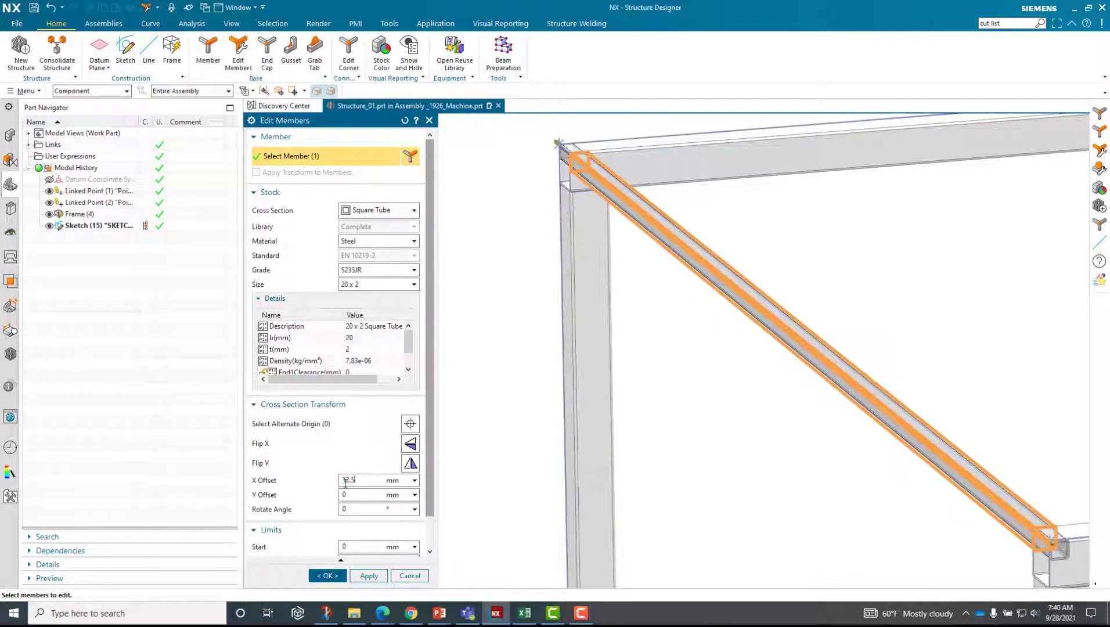
Step: Set the member's X offset to 12.5 mm and try a Y offset of -12.5 mm
{"action": "key", "text": "Tab"}
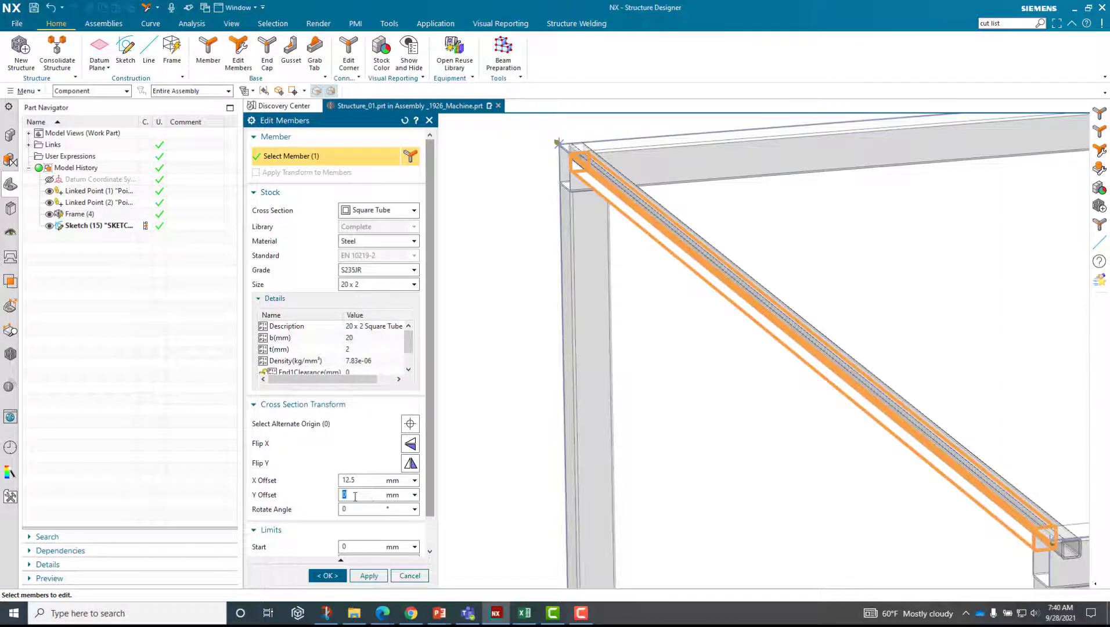
{"action": "type", "text": "-12.5"}
{"action": "key", "text": "Tab"}
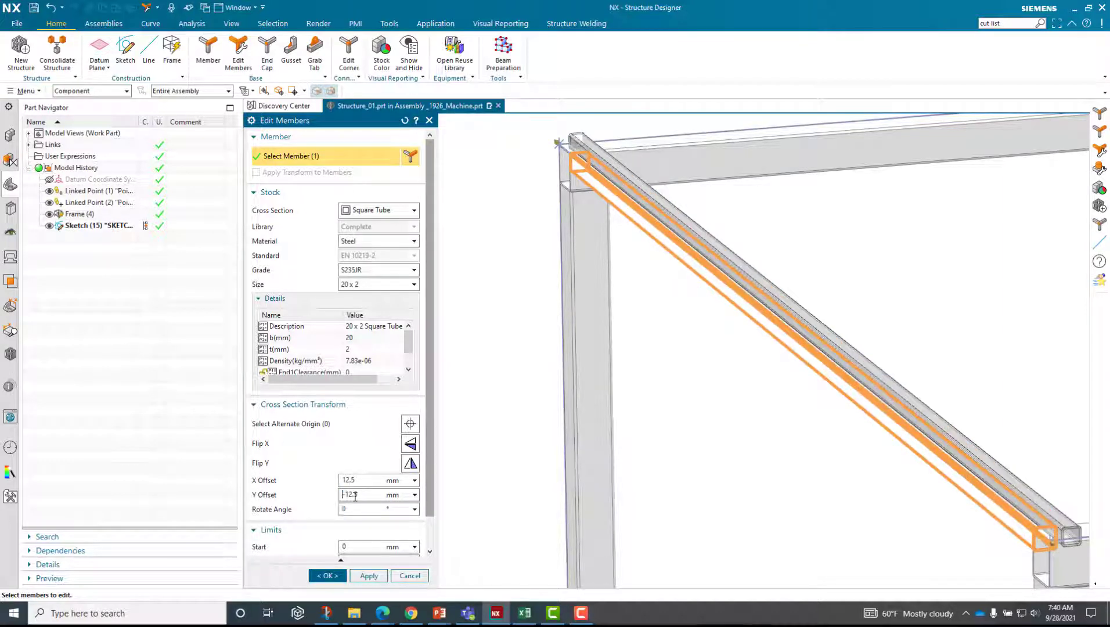
Step: Set the member's Y offset to 12.5 mm and confirm the member changes
{"action": "key", "text": "Home"}
{"action": "key", "text": "Delete"}
{"action": "key", "text": "Tab"}
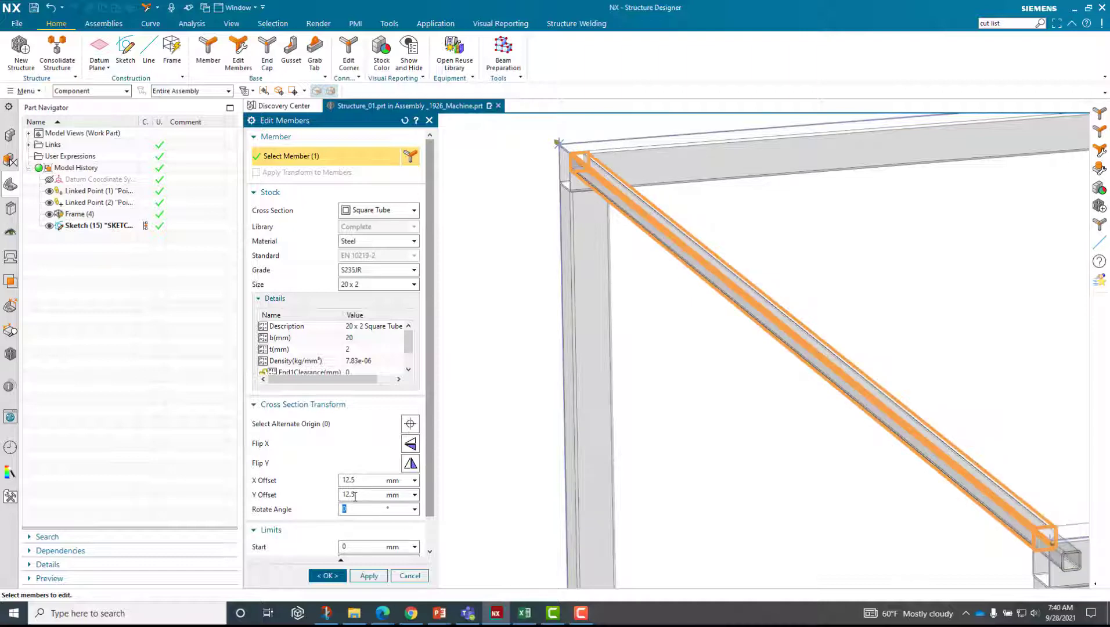
{"action": "left_click", "coordinate": [365, 494]}
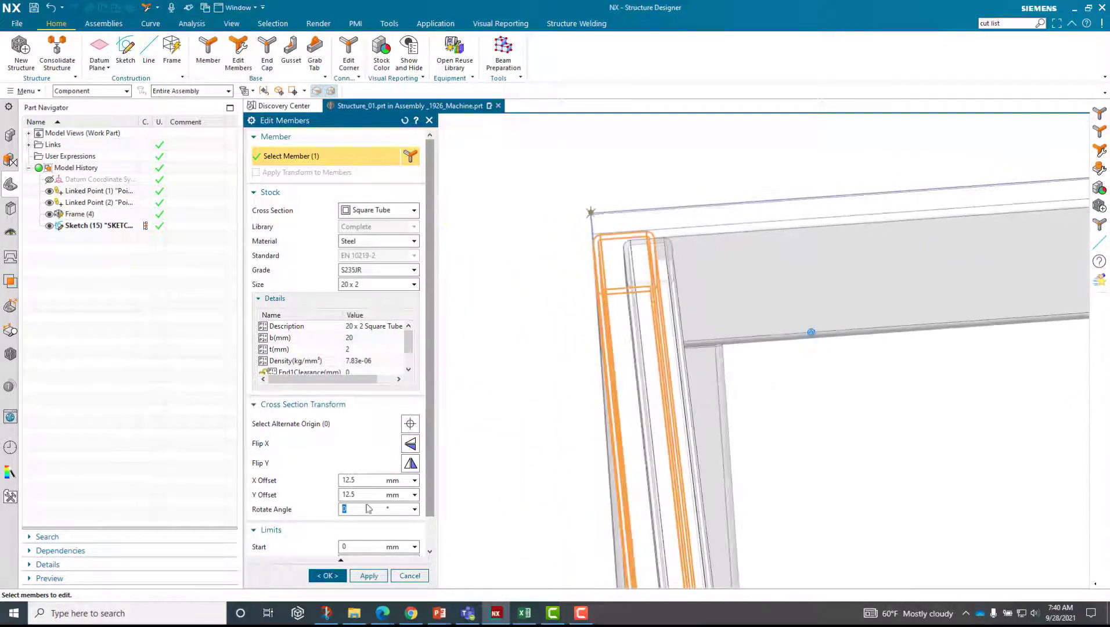
{"action": "left_click", "coordinate": [333, 577]}
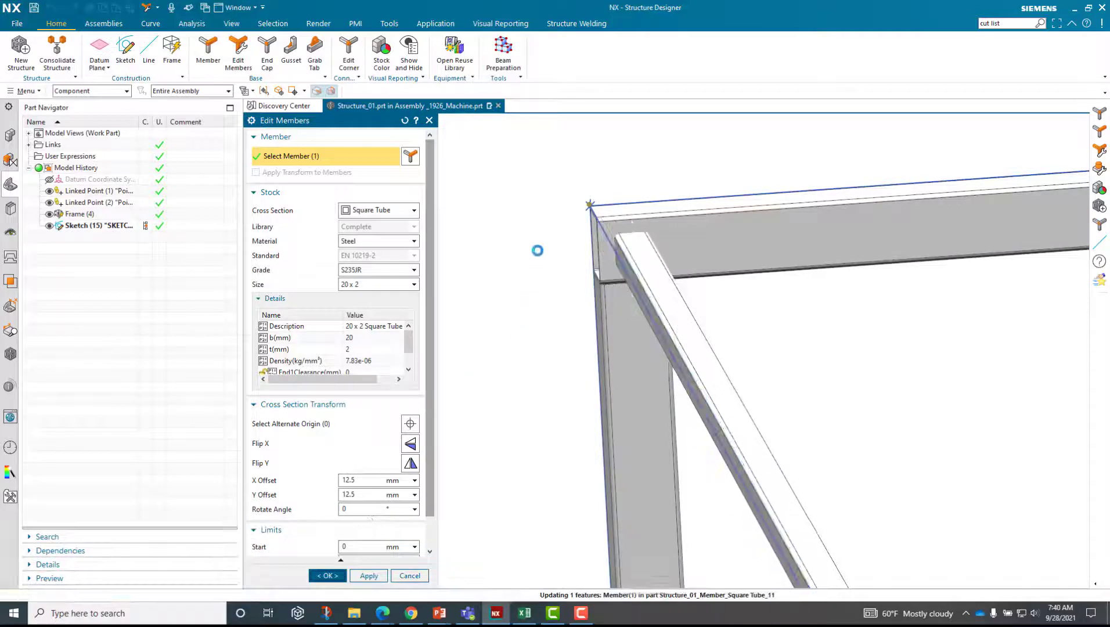
{"action": "middle_click_drag", "start_coordinate": [627, 234], "coordinate": [604, 243]}
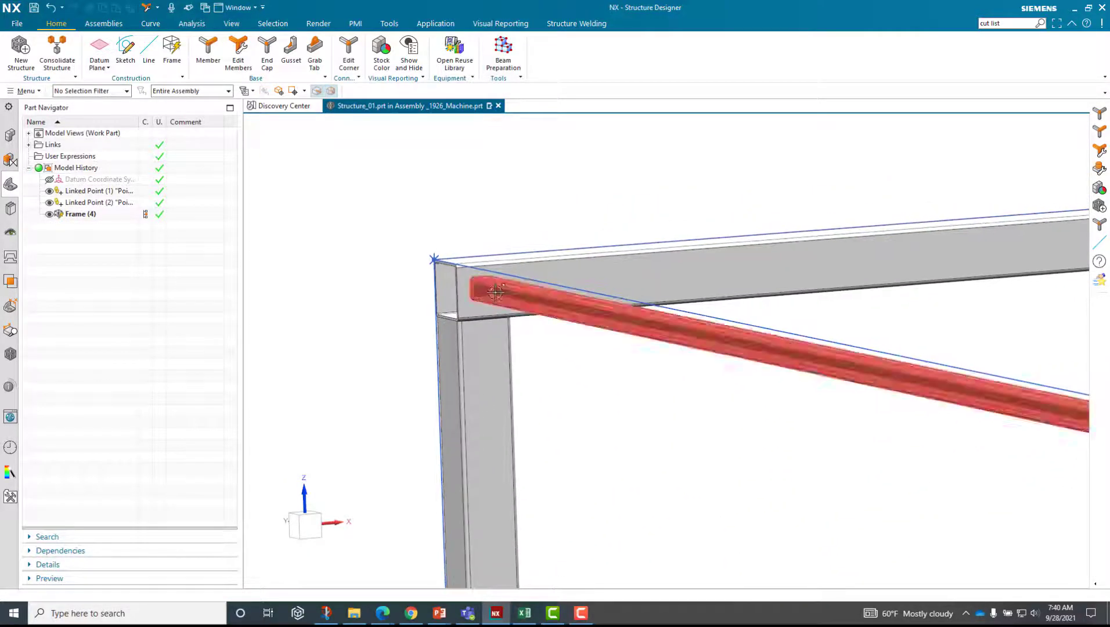
{"action": "middle_click_drag", "start_coordinate": [550, 306], "coordinate": [551, 357]}
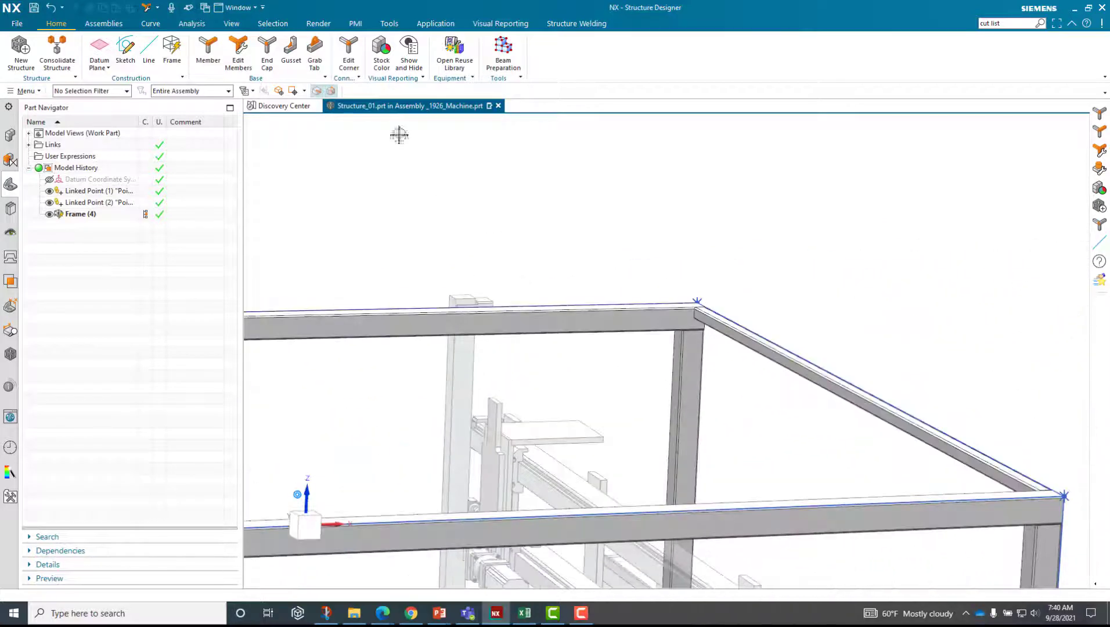
Step: Edit the other upper 25 x 2 connecting member, trying several alternate cross-section origins and choosing the section's upper-left corner point
{"action": "left_click", "coordinate": [242, 46]}
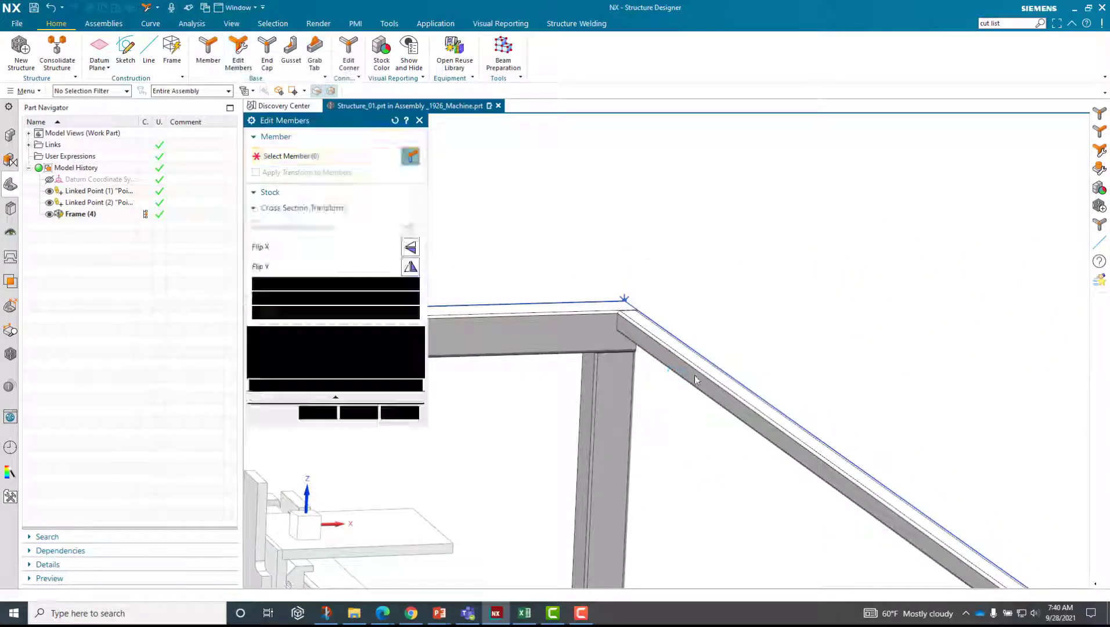
{"action": "left_click", "coordinate": [696, 367]}
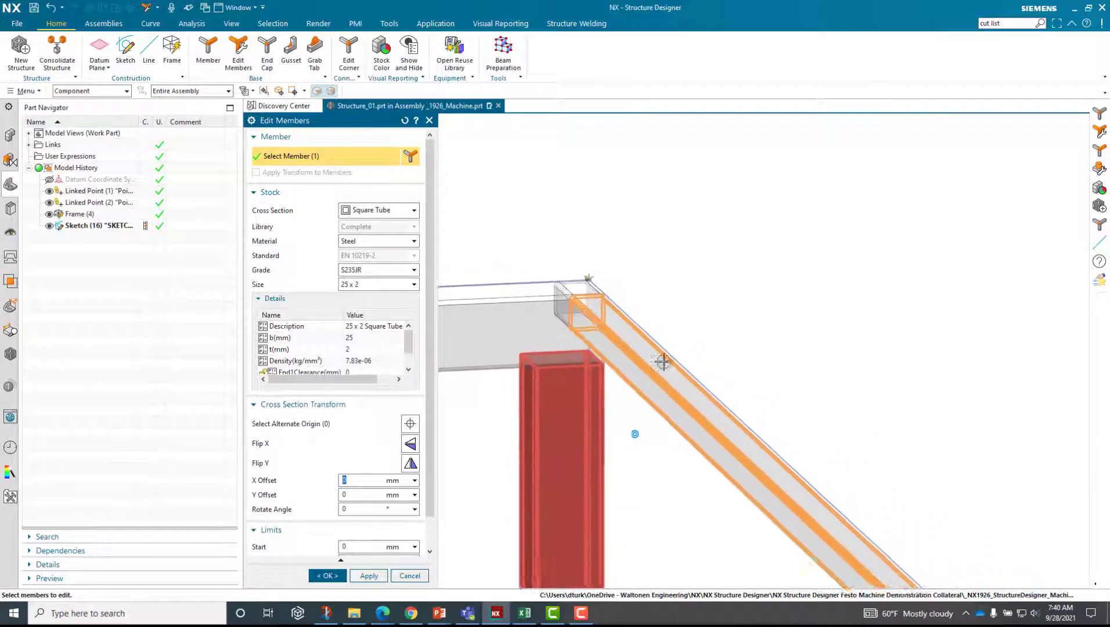
{"action": "left_click", "coordinate": [311, 425]}
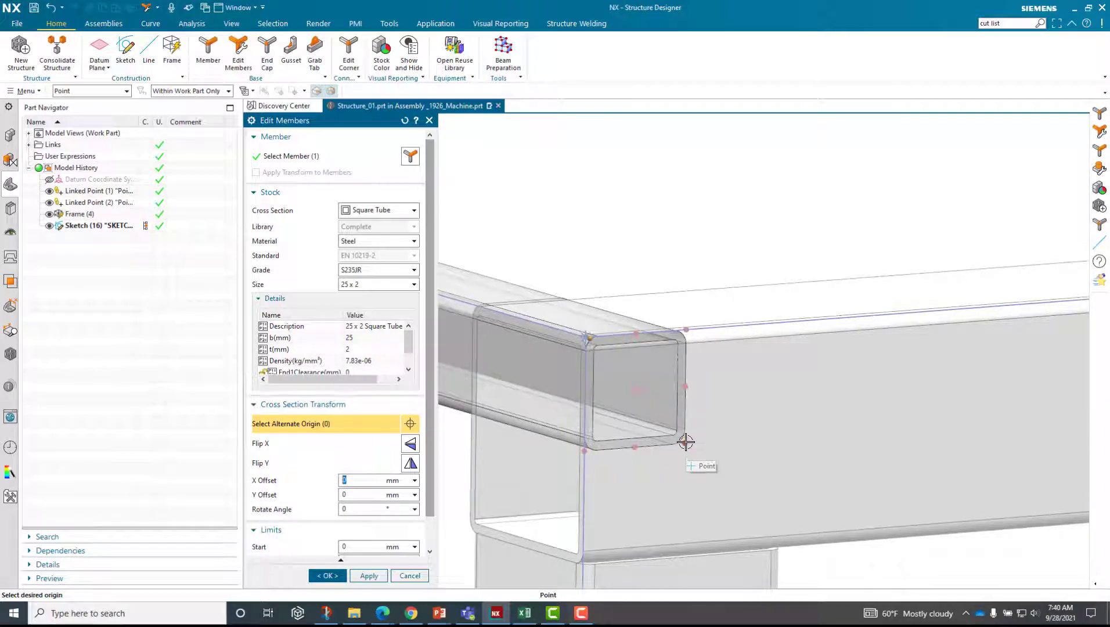
{"action": "left_click", "coordinate": [585, 447]}
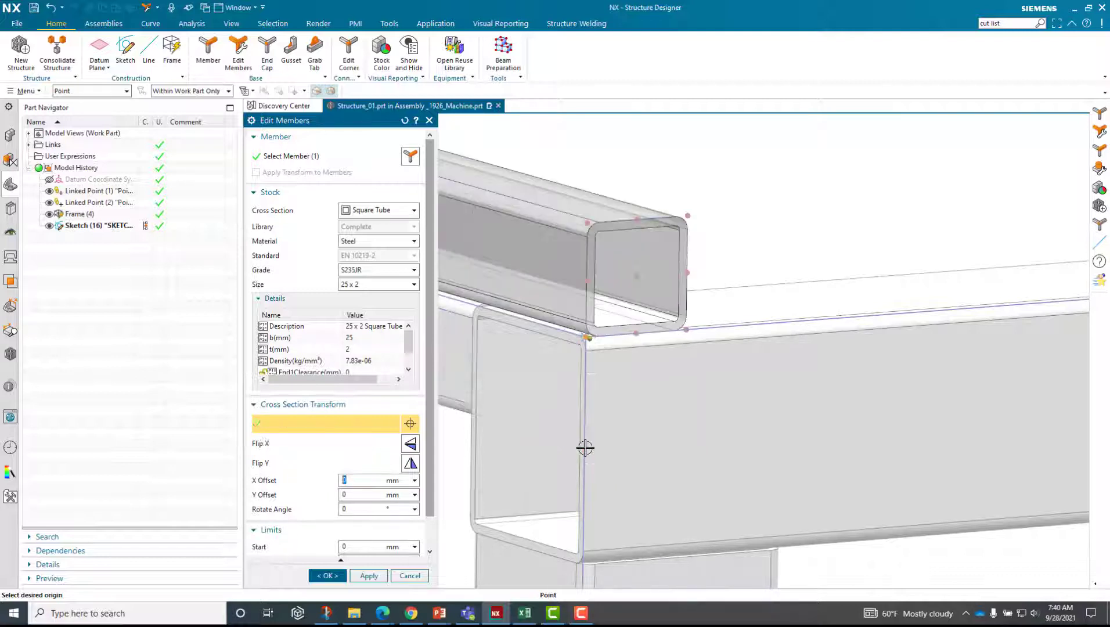
{"action": "left_click", "coordinate": [687, 332]}
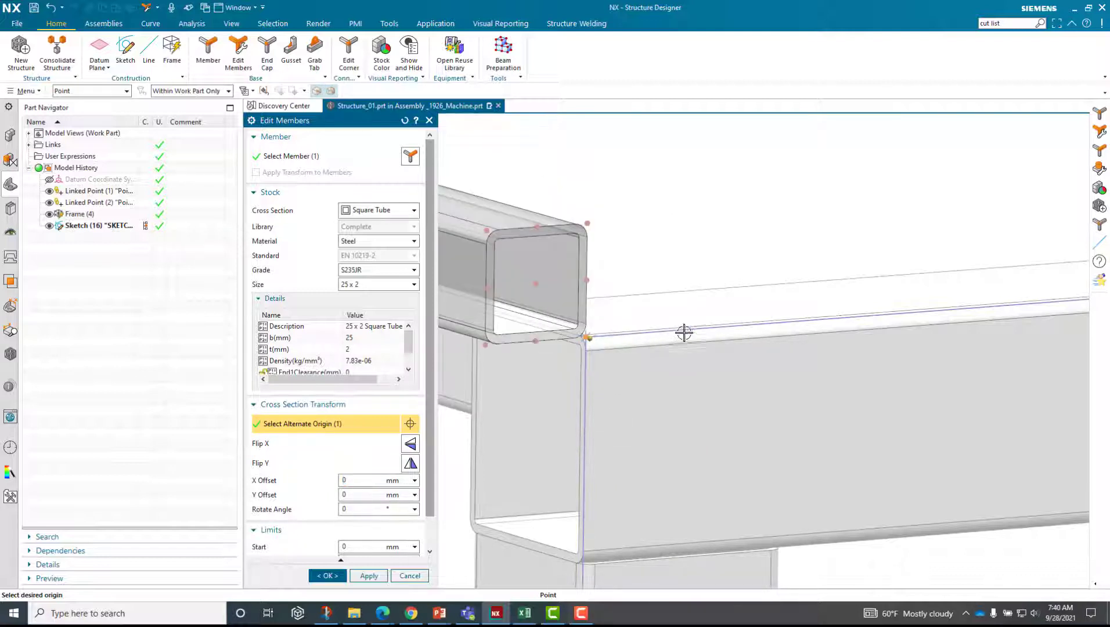
{"action": "left_click", "coordinate": [486, 230]}
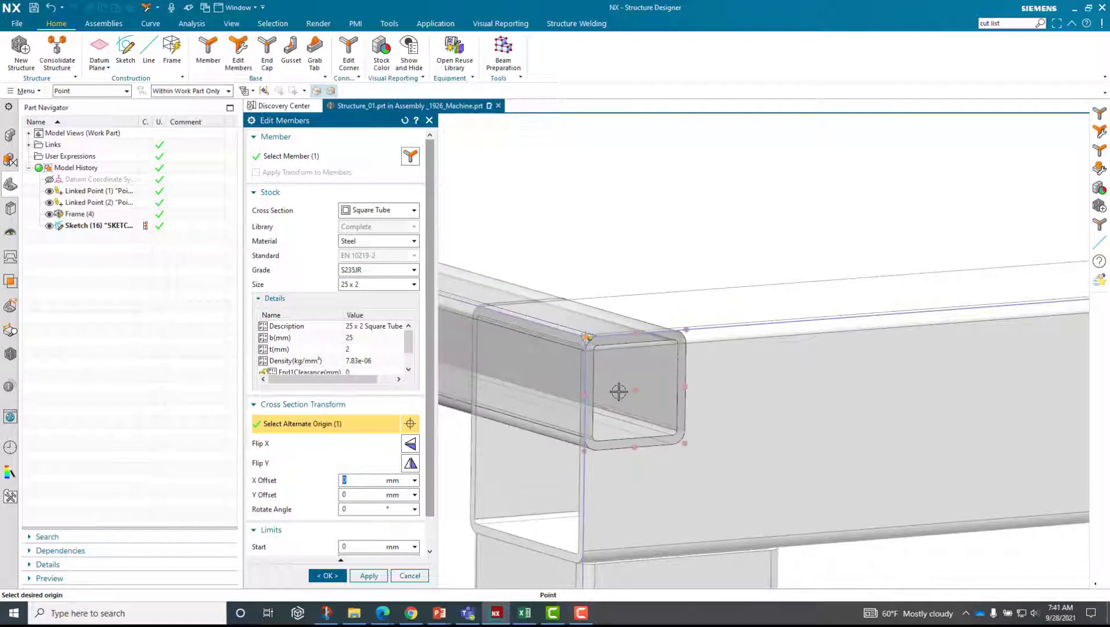
{"action": "left_click", "coordinate": [633, 391]}
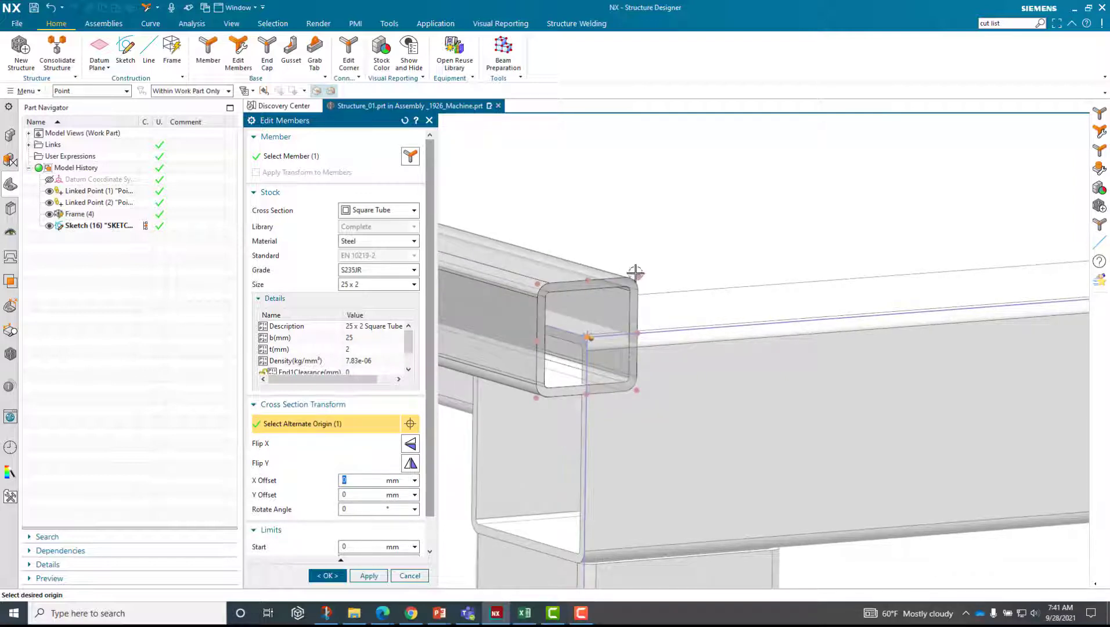
{"action": "scroll", "coordinate": [599, 361], "scroll_direction": "down", "scroll_amount": 5}
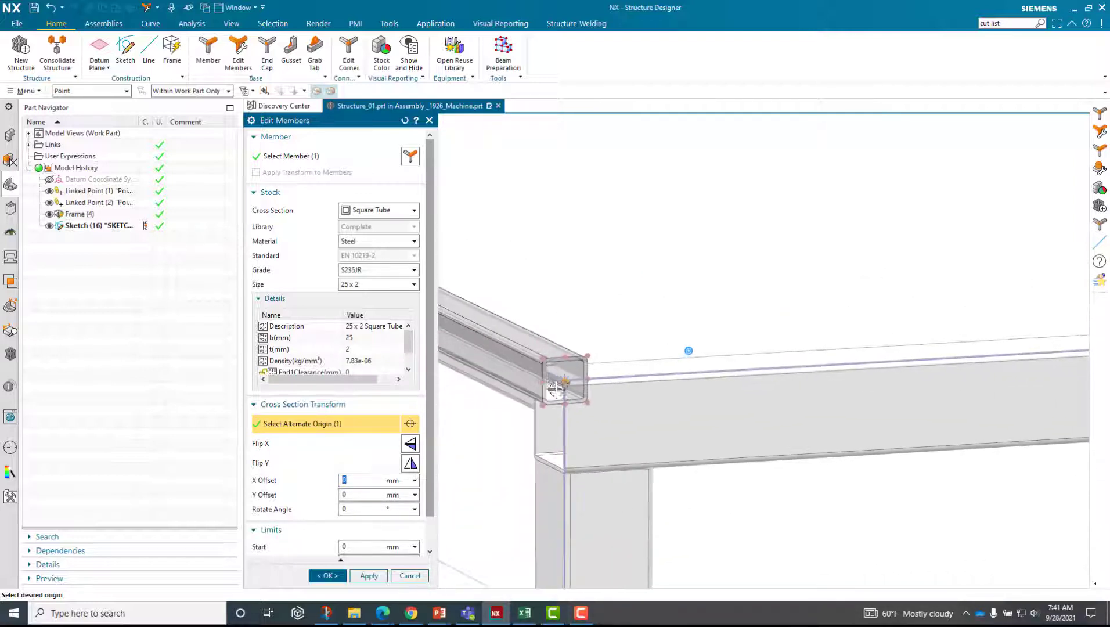
{"action": "scroll", "coordinate": [615, 392], "scroll_direction": "up", "scroll_amount": 3}
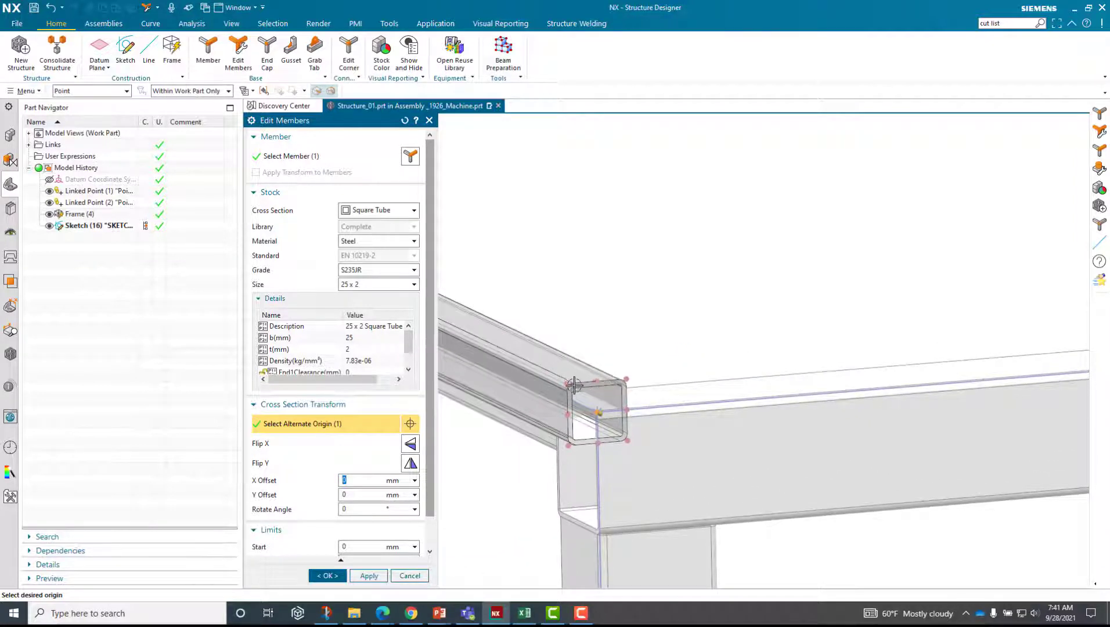
{"action": "left_click", "coordinate": [567, 385]}
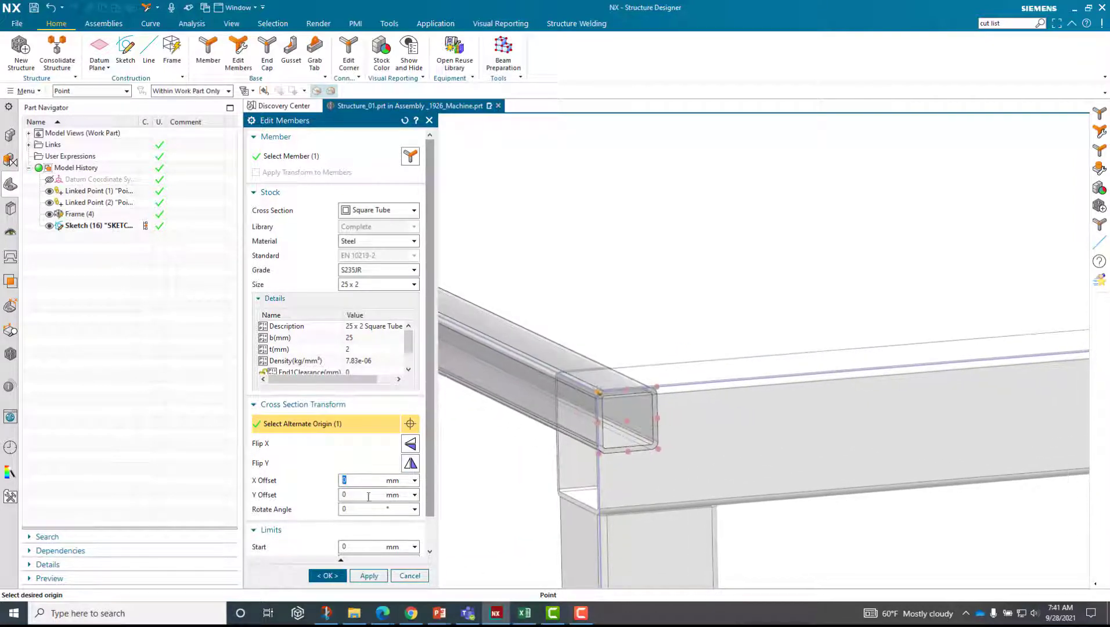
Step: Set the member's X and Y offsets to 12.5 mm each and confirm the edit
{"action": "type", "text": "12.5"}
{"action": "key", "text": "Tab"}
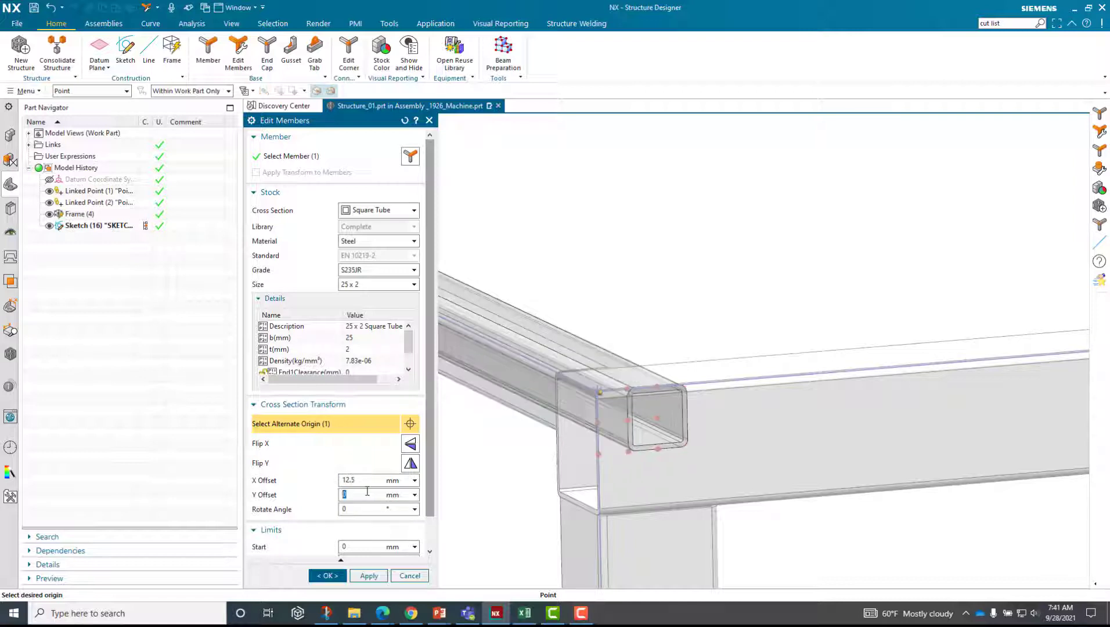
{"action": "key", "text": "Tab"}
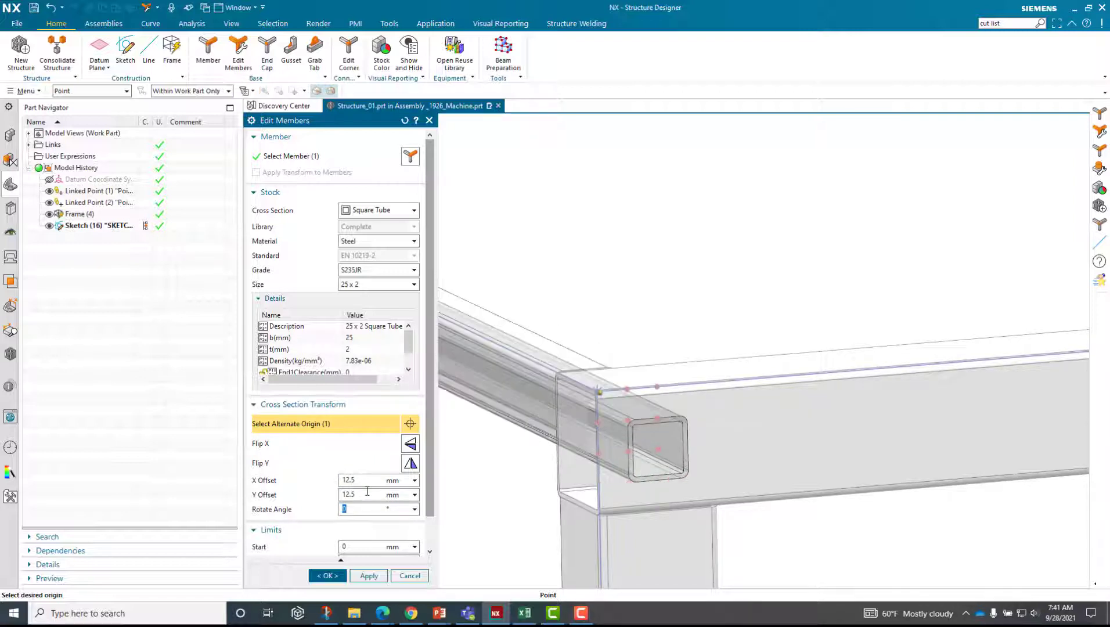
{"action": "middle_click", "coordinate": [669, 390]}
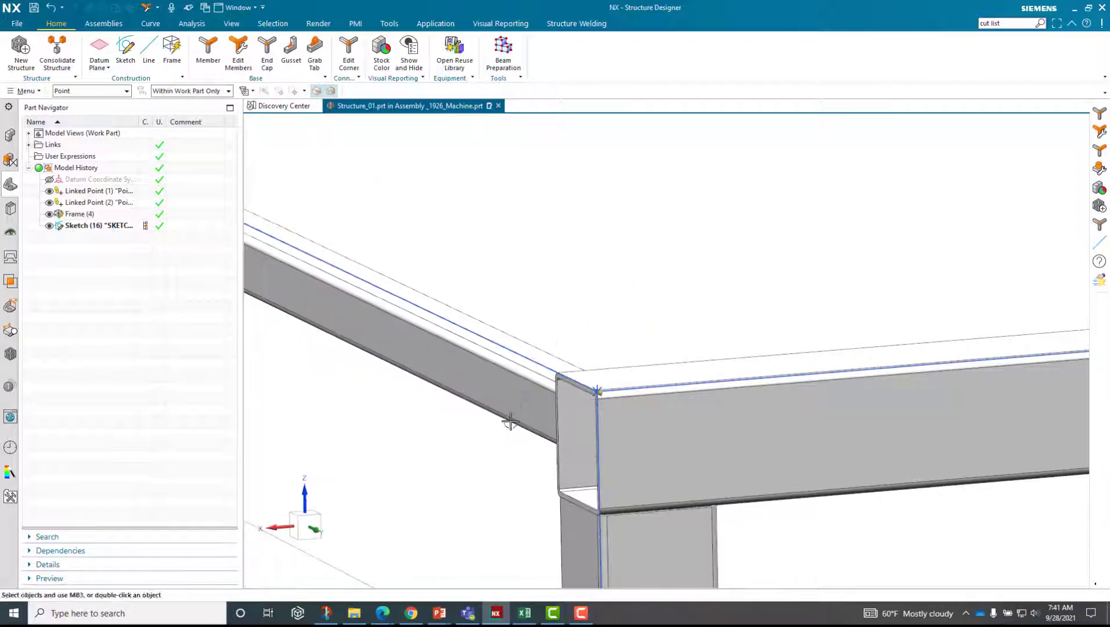
Step: Start an end cap on the open end face of an upper square tube at a frame corner
{"action": "scroll", "coordinate": [510, 388], "scroll_direction": "down", "scroll_amount": 8}
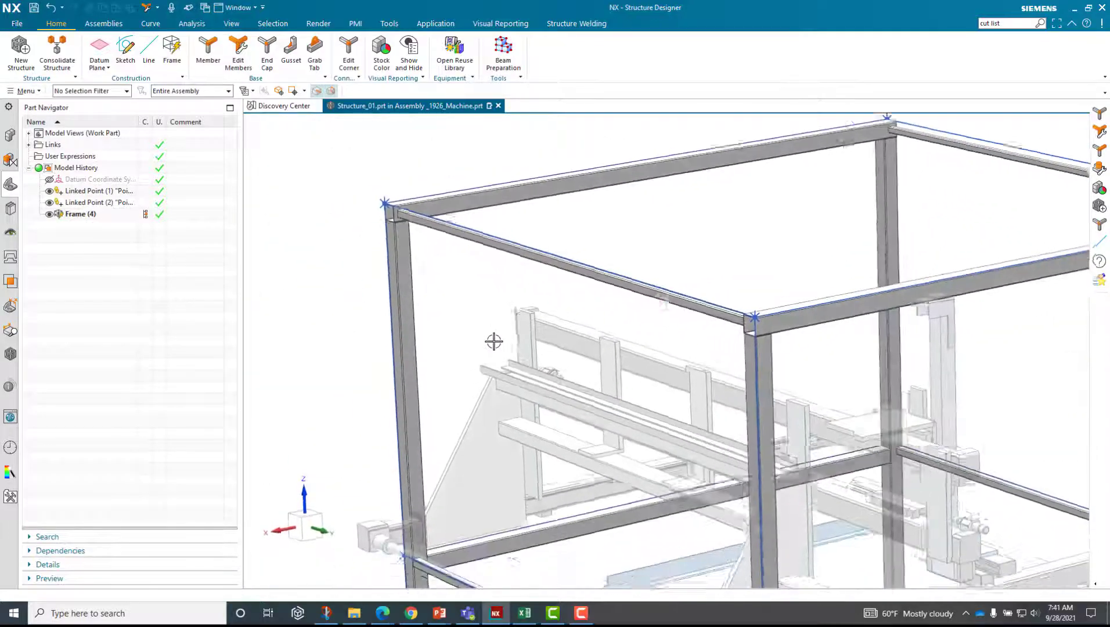
{"action": "middle_click_drag", "start_coordinate": [477, 383], "coordinate": [294, 197]}
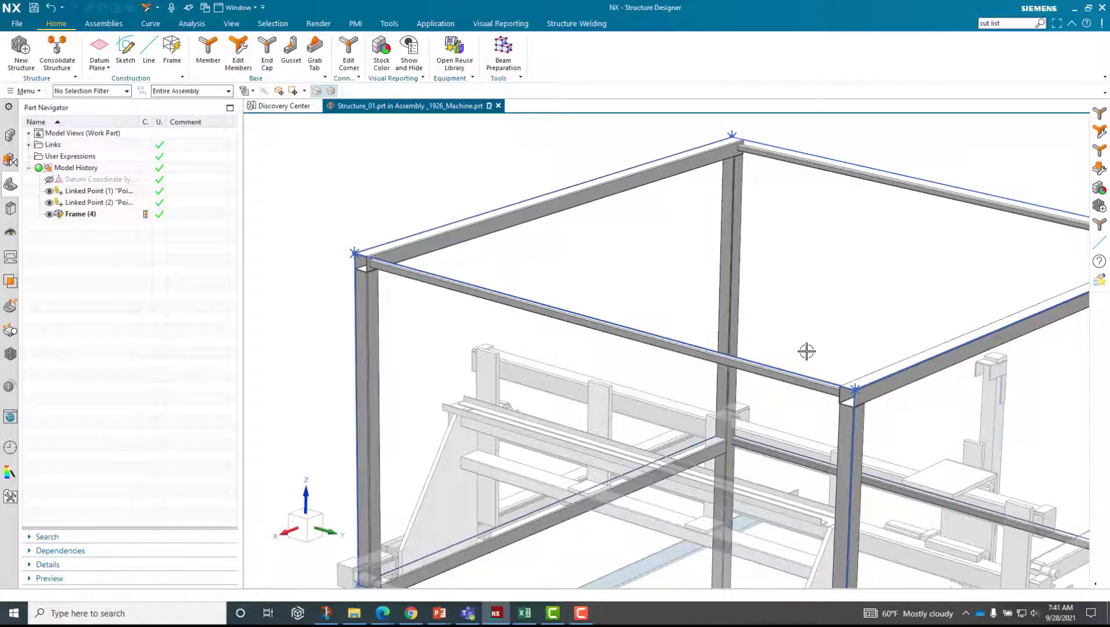
{"action": "middle_click_drag", "start_coordinate": [806, 351], "coordinate": [520, 383]}
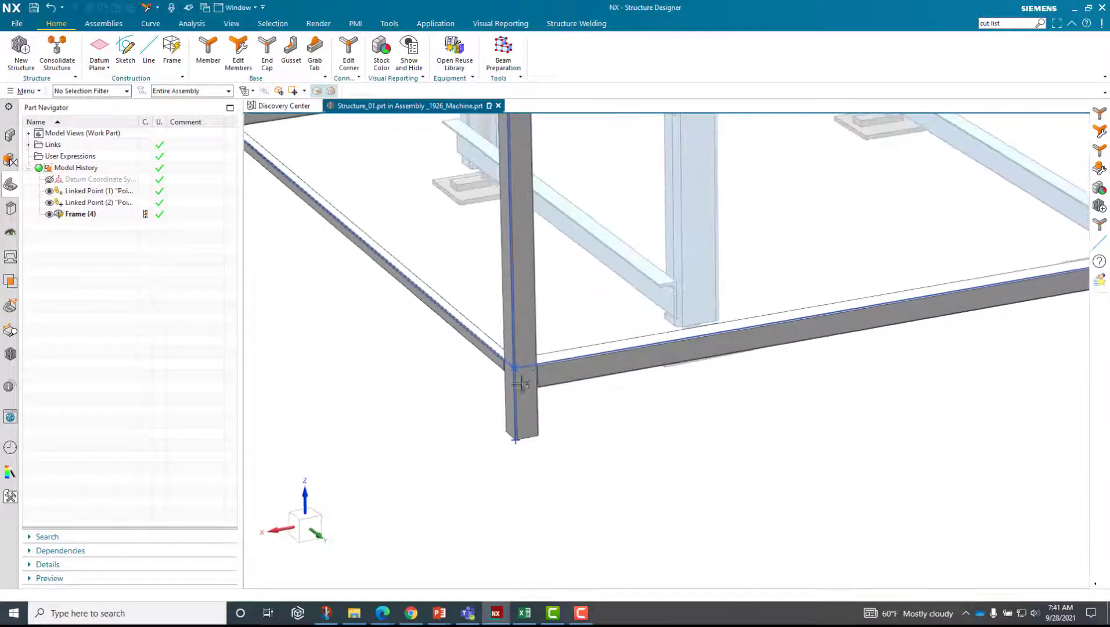
{"action": "key", "text": "Home"}
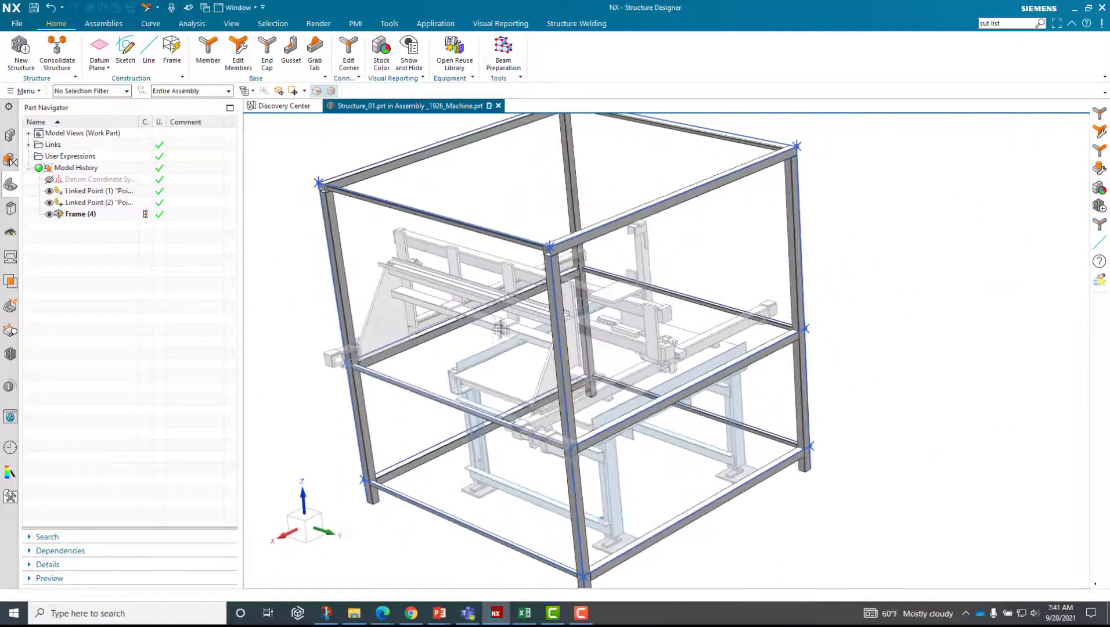
{"action": "scroll", "coordinate": [511, 360], "scroll_direction": "up", "scroll_amount": 6}
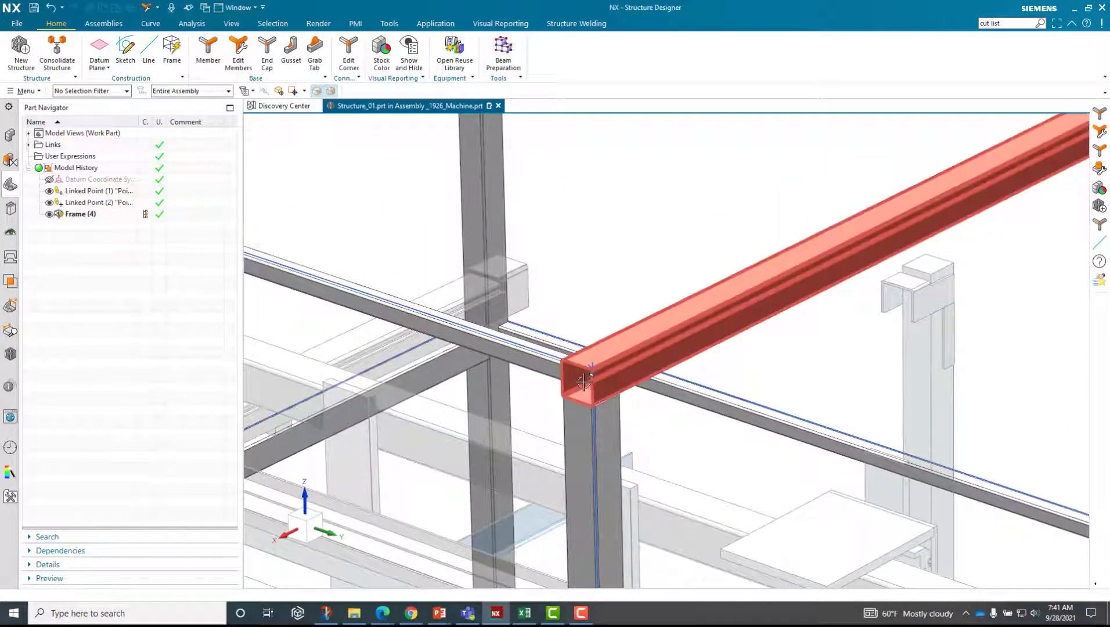
{"action": "scroll", "coordinate": [577, 163], "scroll_direction": "up", "scroll_amount": 2}
{"action": "scroll", "coordinate": [577, 163], "scroll_direction": "up", "scroll_amount": 1}
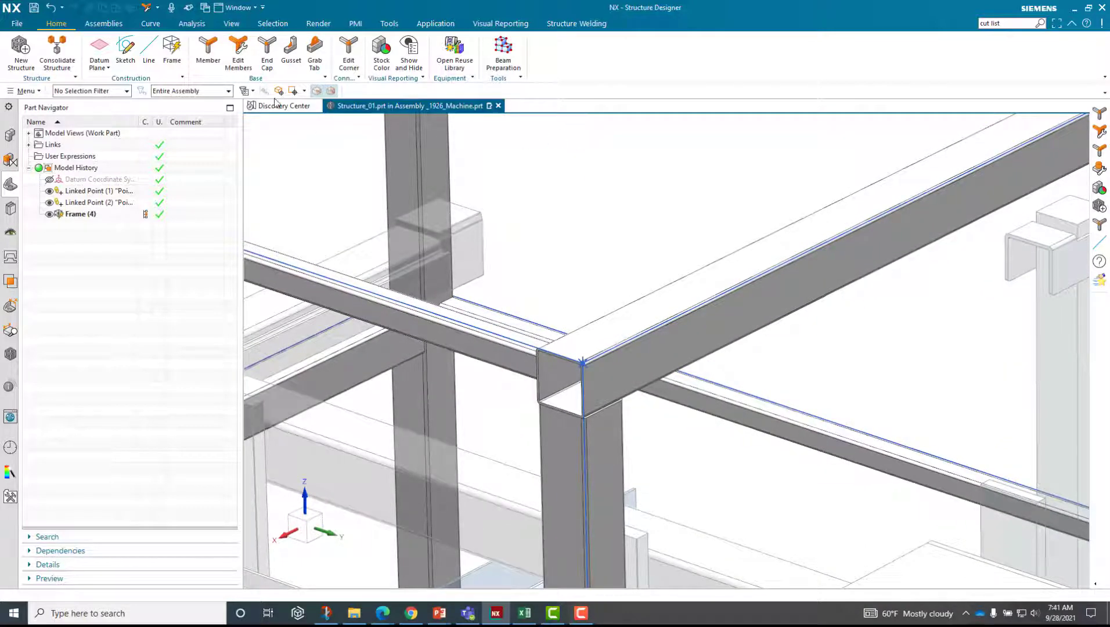
{"action": "left_click", "coordinate": [272, 51]}
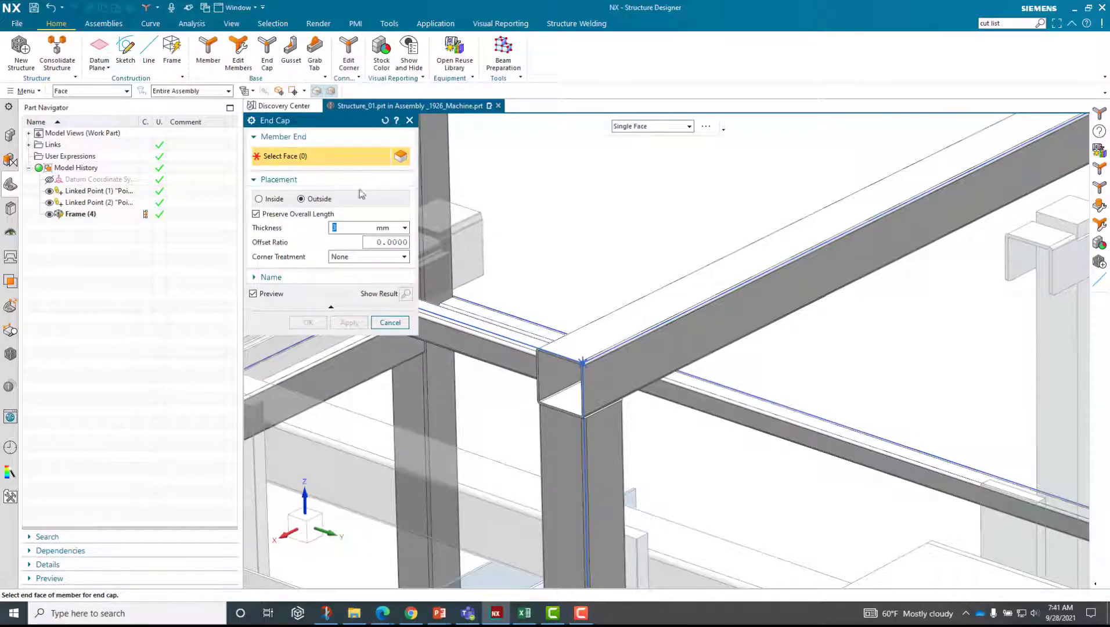
{"action": "scroll", "coordinate": [554, 370], "scroll_direction": "up", "scroll_amount": 2}
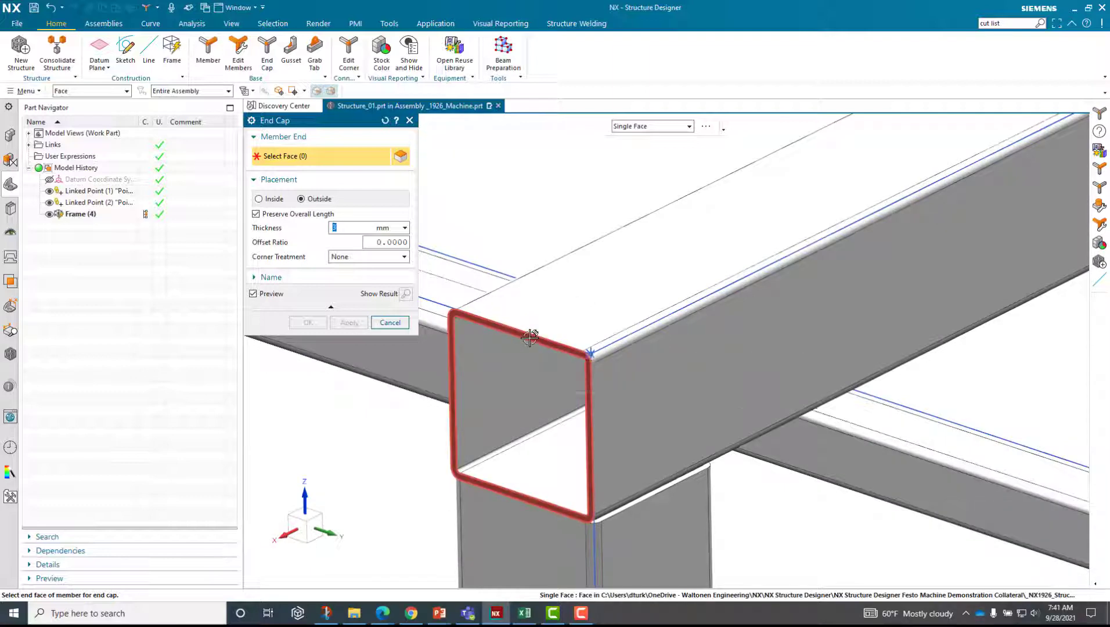
{"action": "left_click", "coordinate": [529, 338]}
{"action": "scroll", "coordinate": [527, 337], "scroll_direction": "up", "scroll_amount": 3}
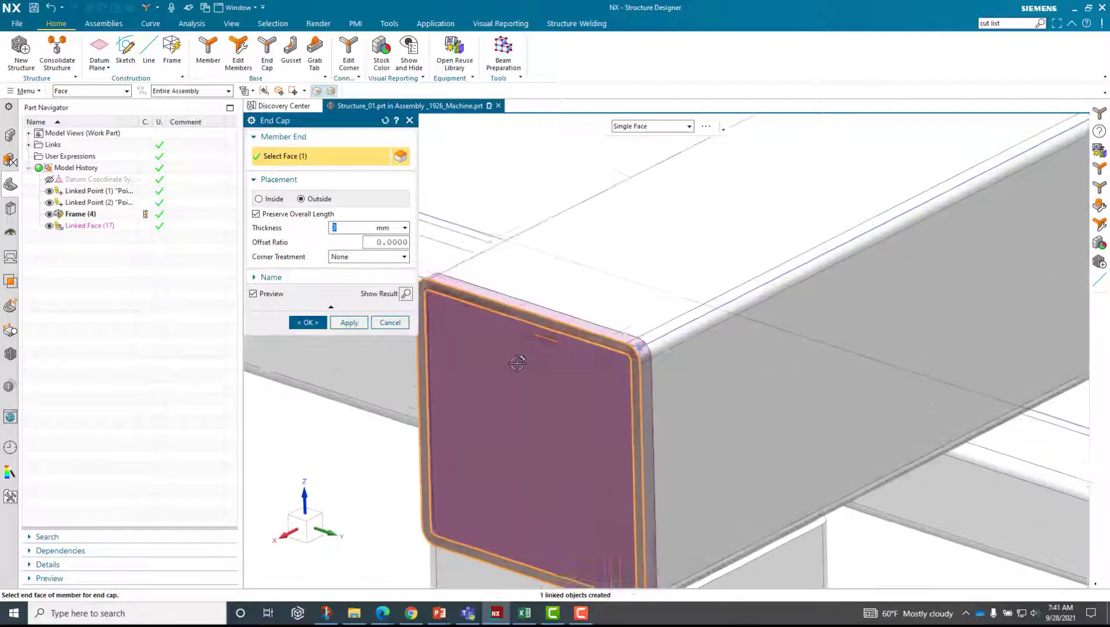
{"action": "scroll", "coordinate": [507, 337], "scroll_direction": "up", "scroll_amount": 1}
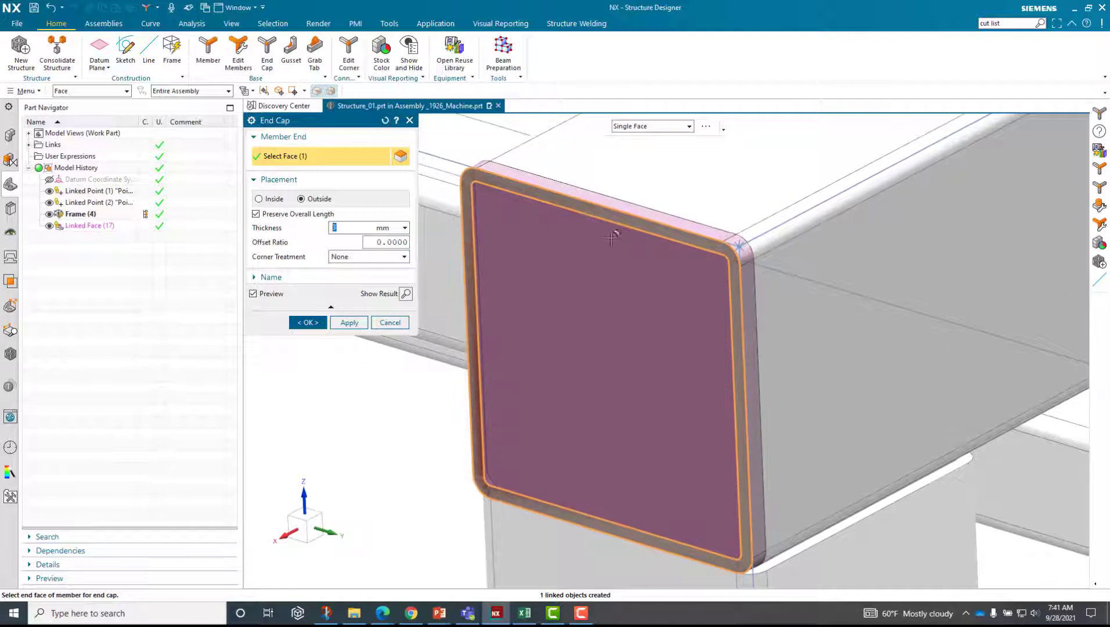
Step: Compare the cap's outside and inside placements, and create it inside with 3 mm thickness and 0.25 mm offset
{"action": "left_click", "coordinate": [258, 199]}
{"action": "left_click", "coordinate": [317, 199]}
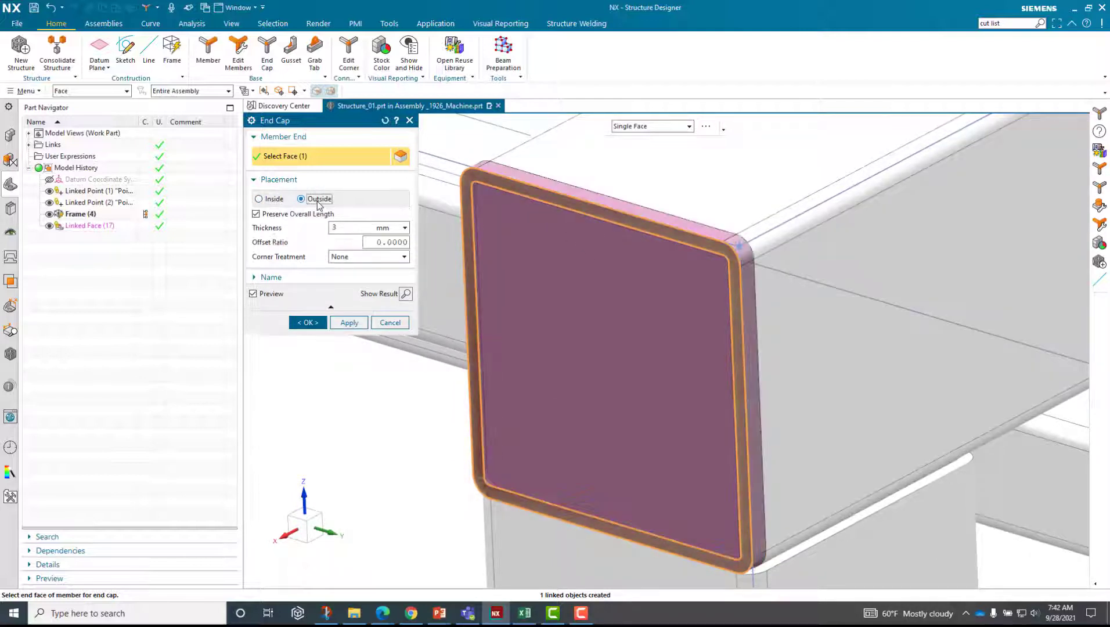
{"action": "left_click", "coordinate": [259, 199]}
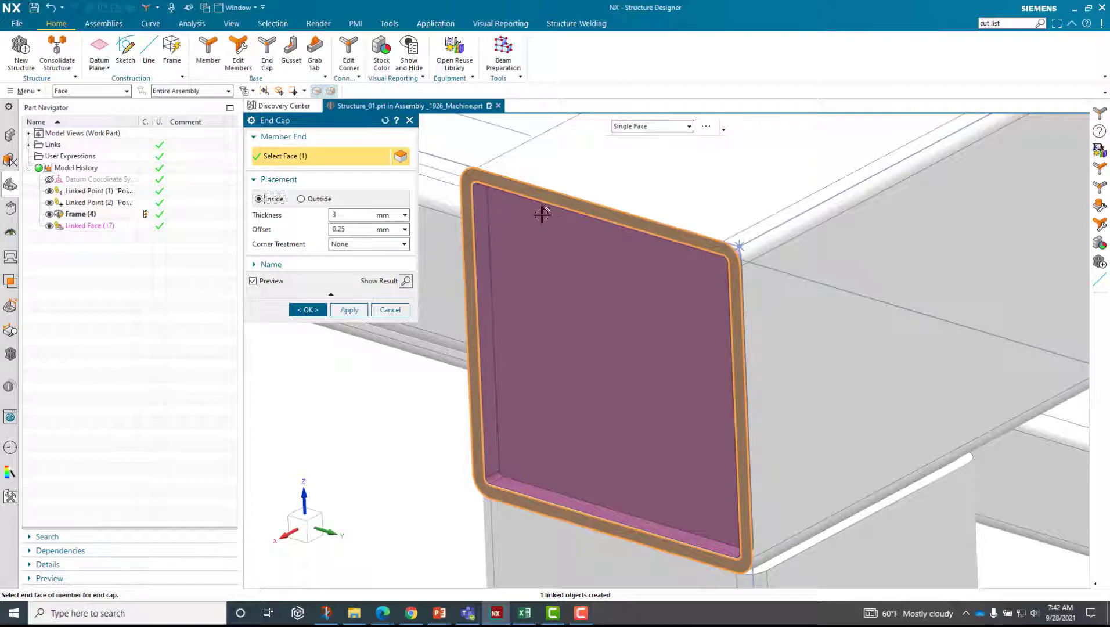
{"action": "left_click", "coordinate": [319, 199]}
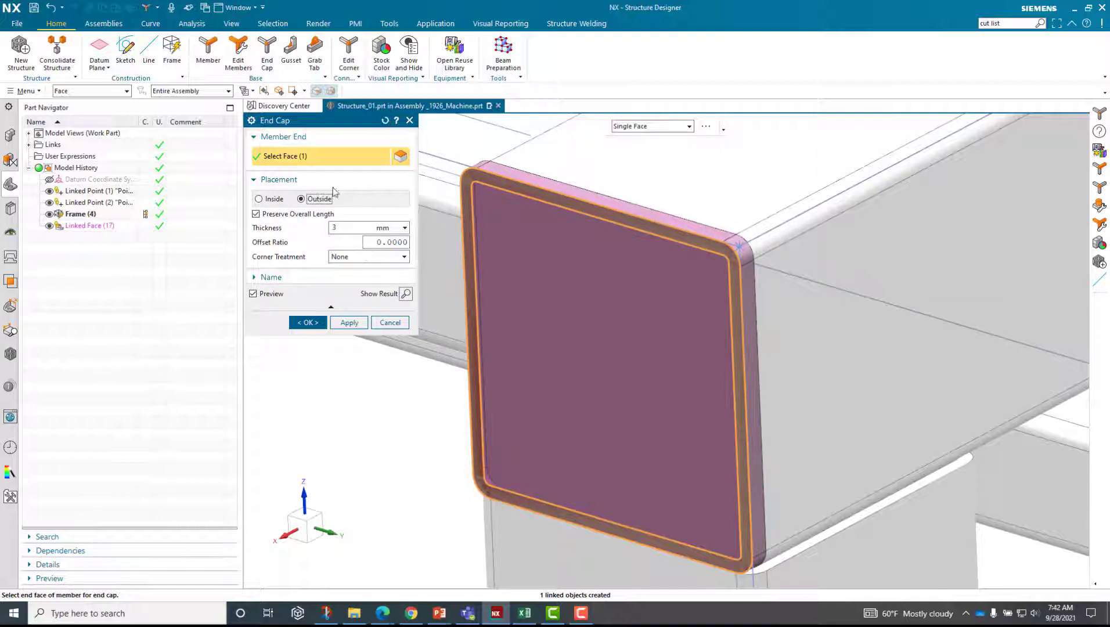
{"action": "left_click", "coordinate": [260, 198]}
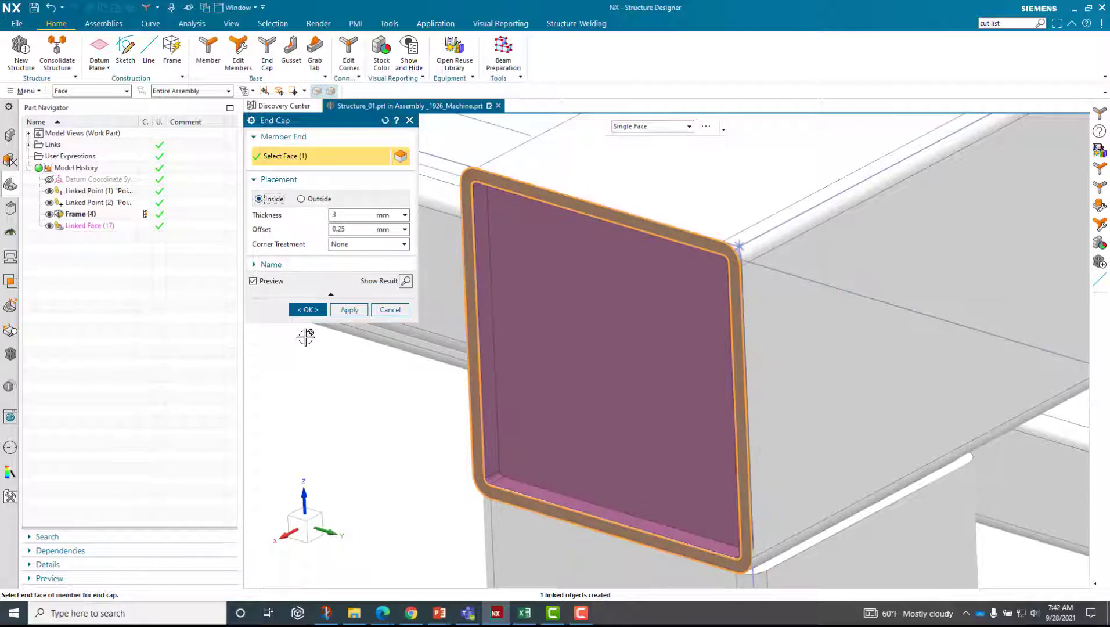
{"action": "left_click", "coordinate": [336, 310]}
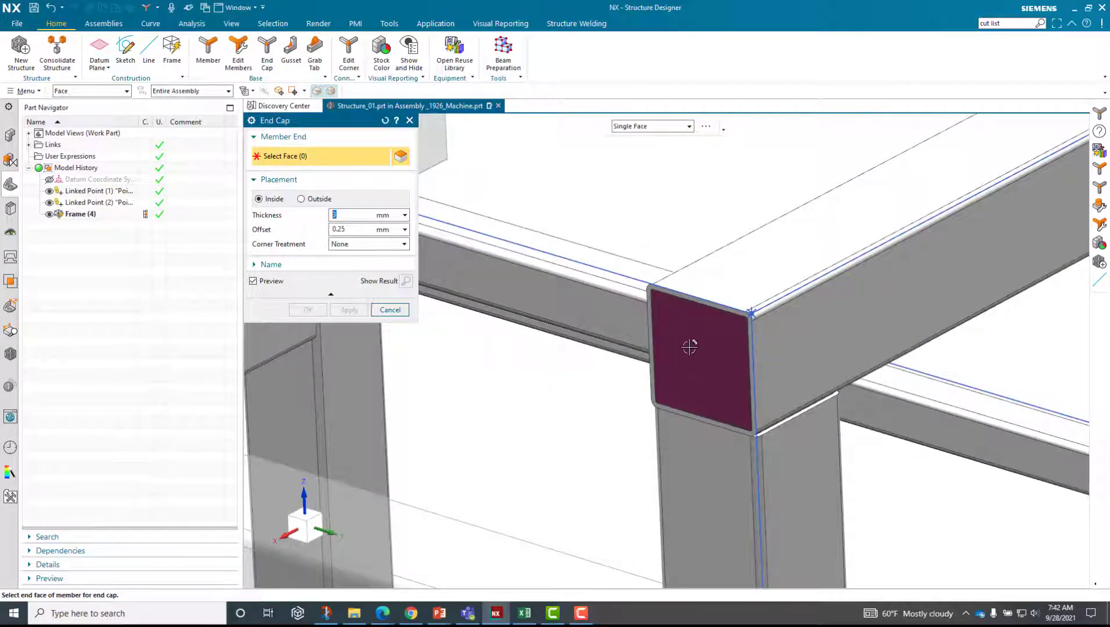
Step: Cap the remaining three open ends of the upper tubes together with the same inside end cap settings
{"action": "scroll", "coordinate": [689, 346], "scroll_direction": "down", "scroll_amount": 5}
{"action": "scroll", "coordinate": [575, 386], "scroll_direction": "up", "scroll_amount": 5}
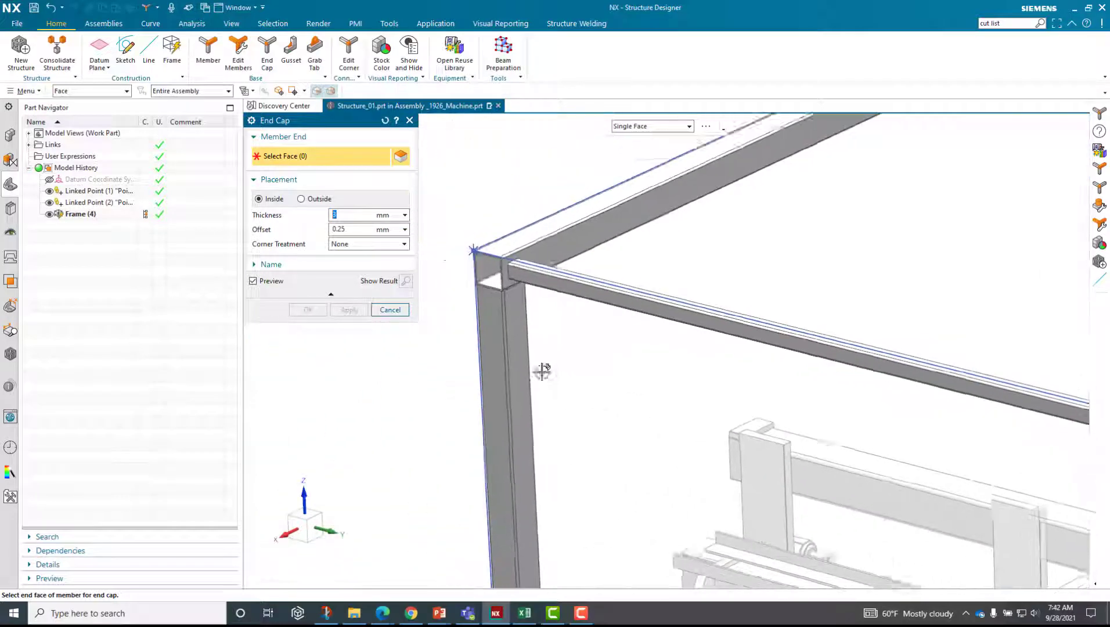
{"action": "scroll", "coordinate": [543, 371], "scroll_direction": "up", "scroll_amount": 3}
{"action": "left_click", "coordinate": [510, 354]}
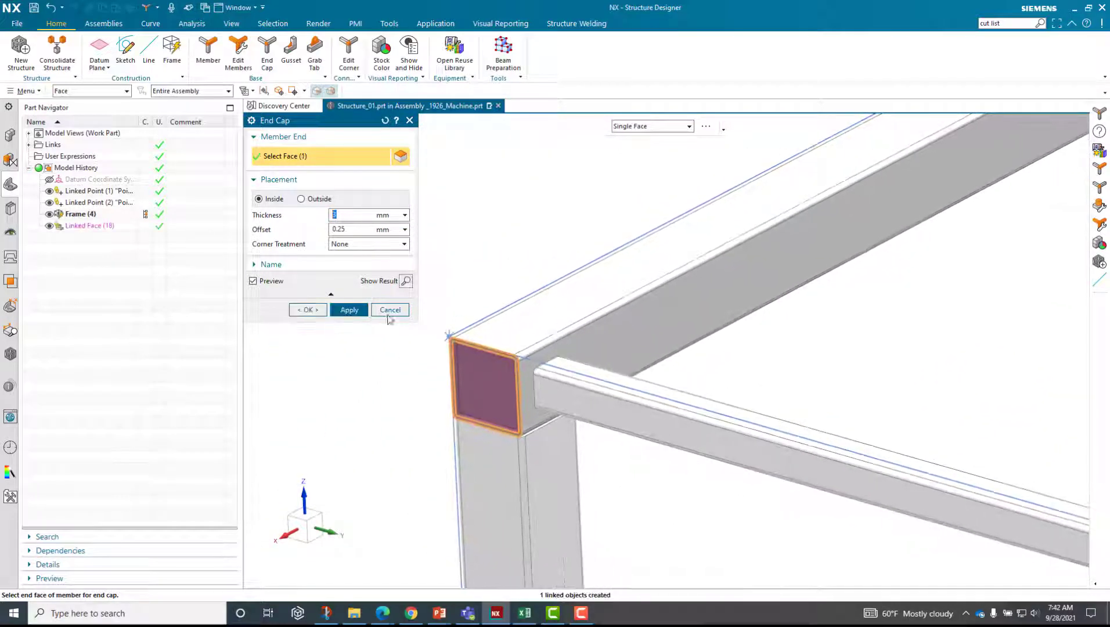
{"action": "middle_click_drag", "start_coordinate": [540, 264], "coordinate": [587, 369]}
{"action": "left_click", "coordinate": [709, 424]}
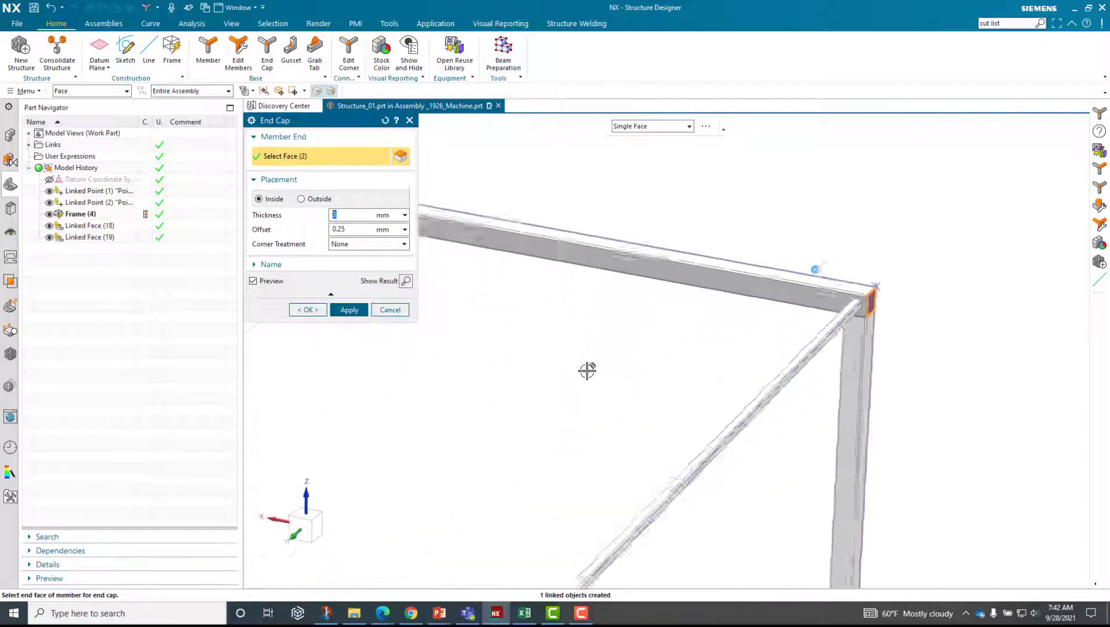
{"action": "scroll", "coordinate": [623, 376], "scroll_direction": "up", "scroll_amount": 5}
{"action": "scroll", "coordinate": [805, 380], "scroll_direction": "down", "scroll_amount": 8}
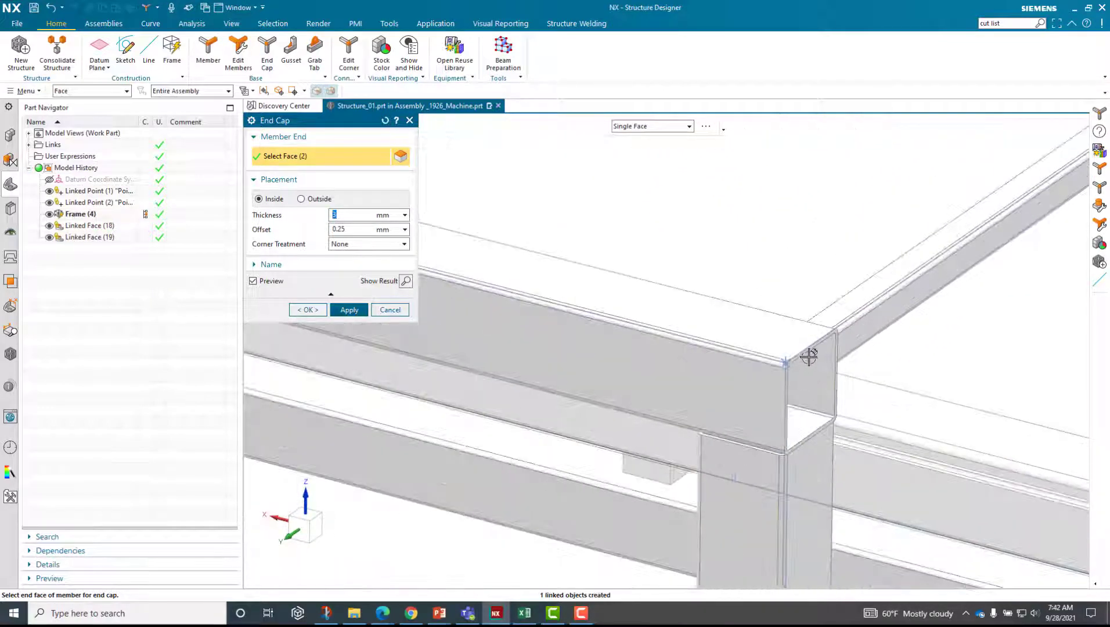
{"action": "left_click", "coordinate": [804, 350]}
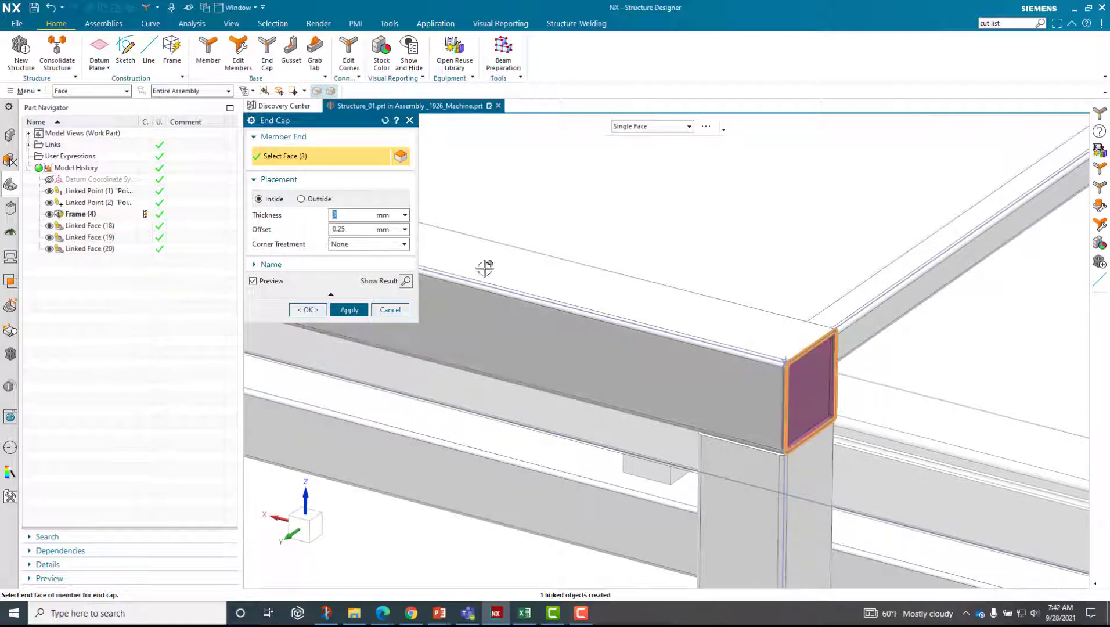
{"action": "left_click", "coordinate": [306, 308]}
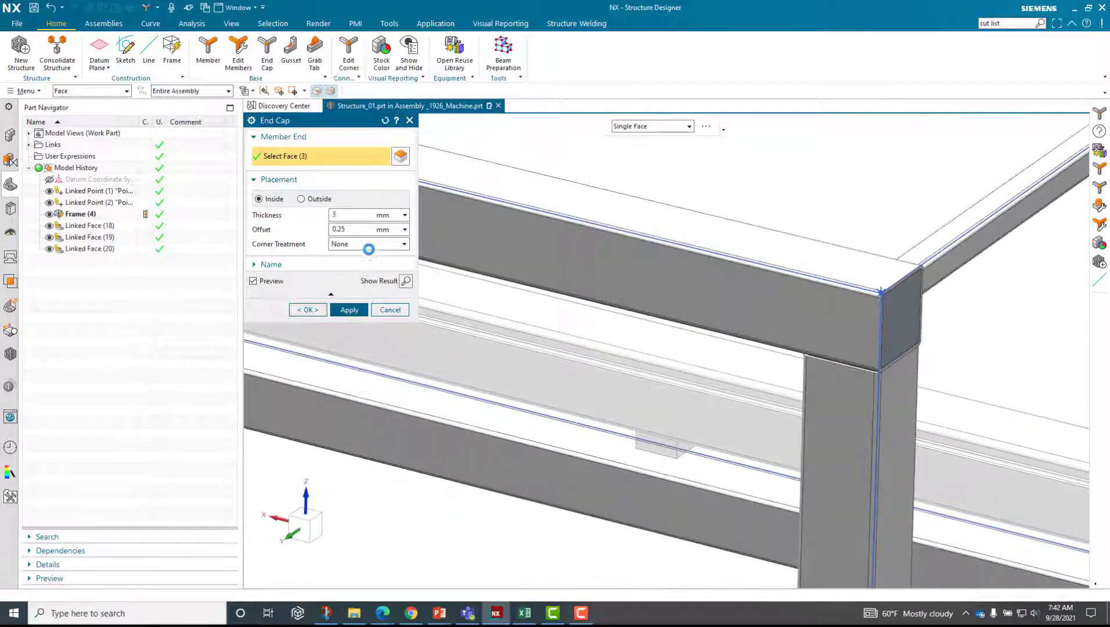
{"action": "scroll", "coordinate": [659, 338], "scroll_direction": "up", "scroll_amount": 3}
{"action": "key", "text": "Home"}
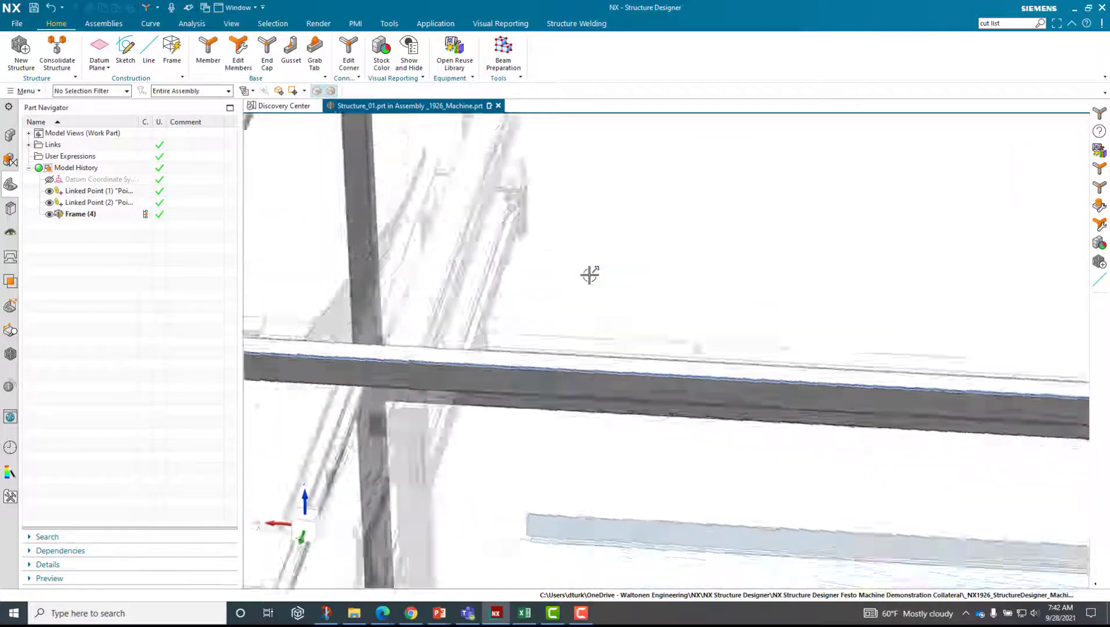
{"action": "scroll", "coordinate": [414, 315], "scroll_direction": "down", "scroll_amount": 3}
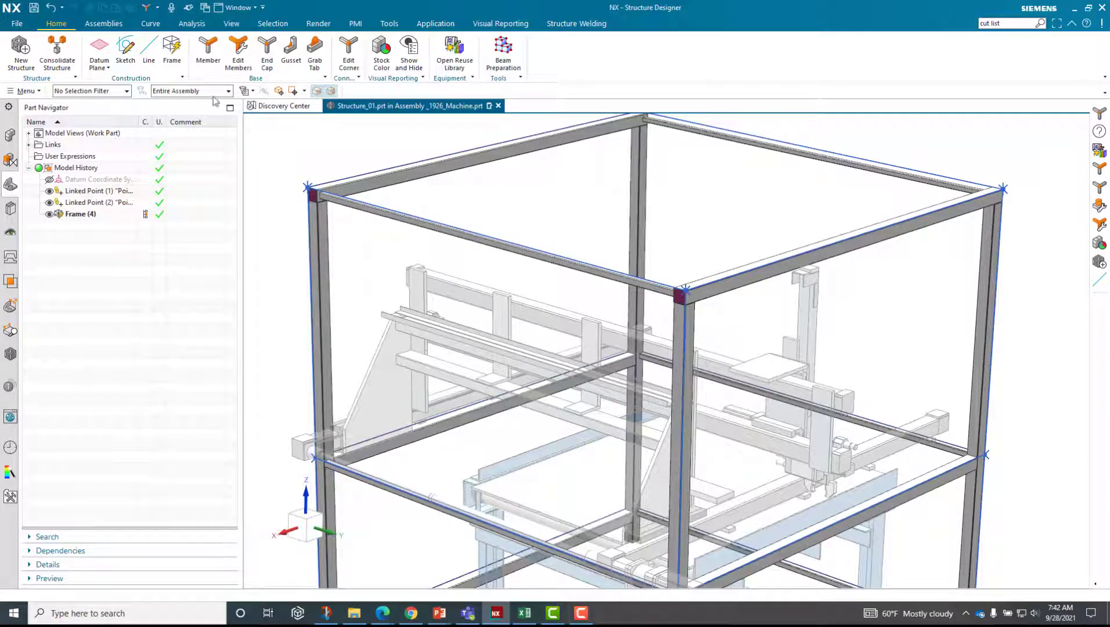
{"action": "key", "text": "ctrl+f"}
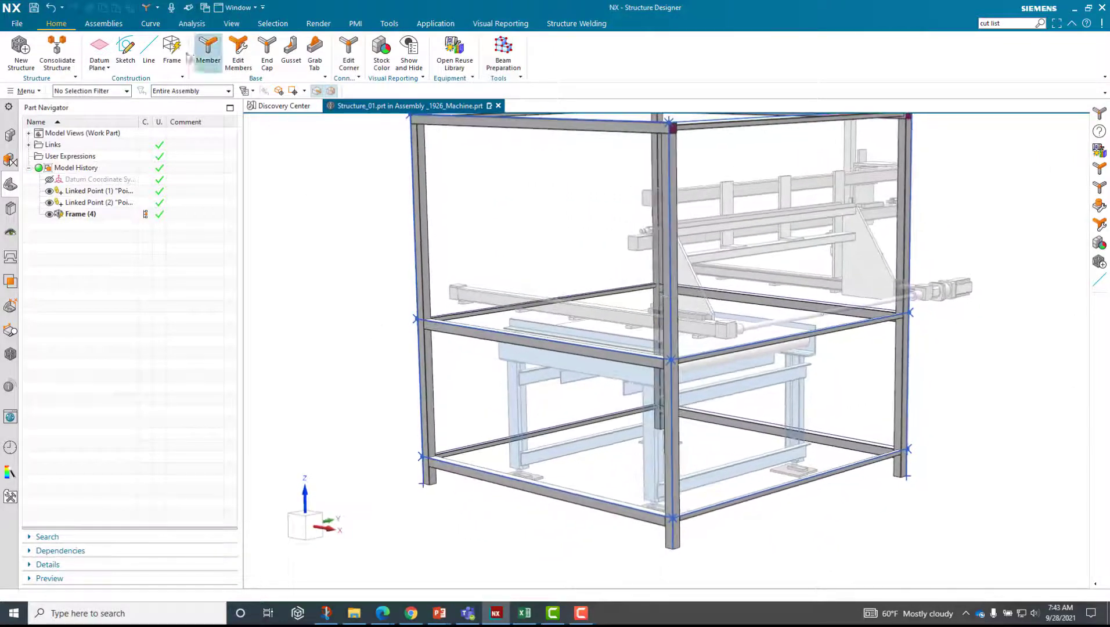
{"action": "left_click", "coordinate": [149, 50]}
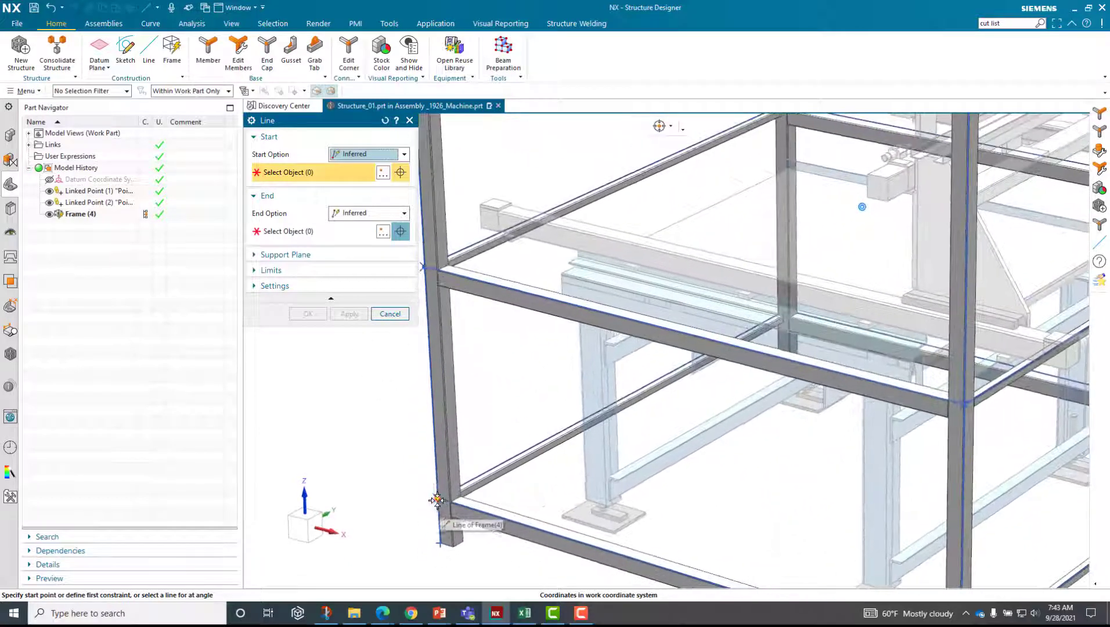
{"action": "left_click", "coordinate": [437, 498]}
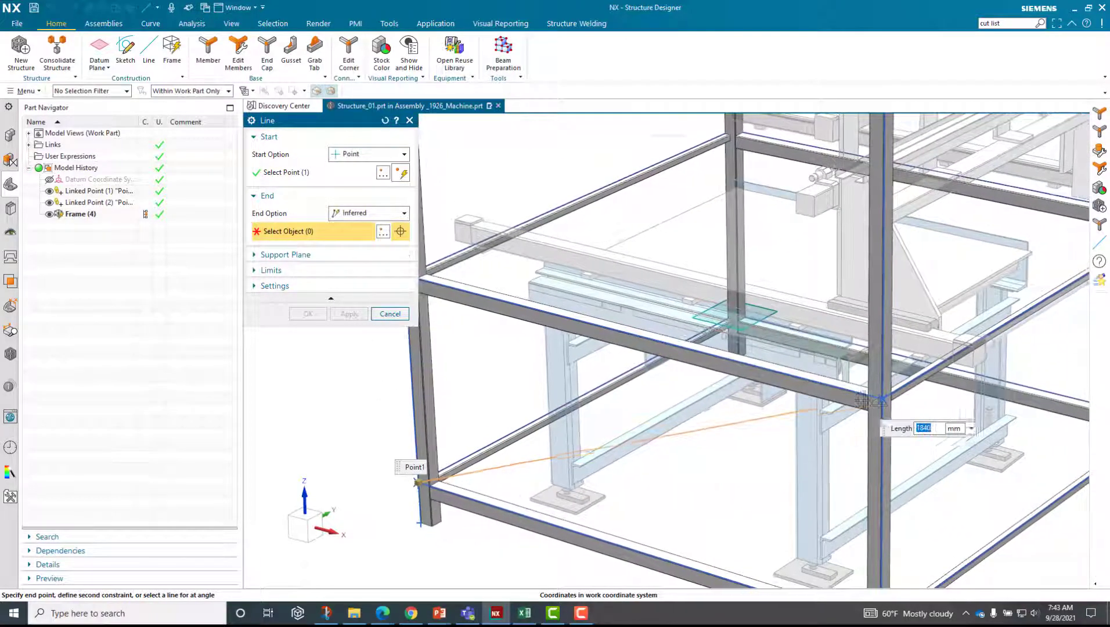
{"action": "left_click", "coordinate": [882, 398]}
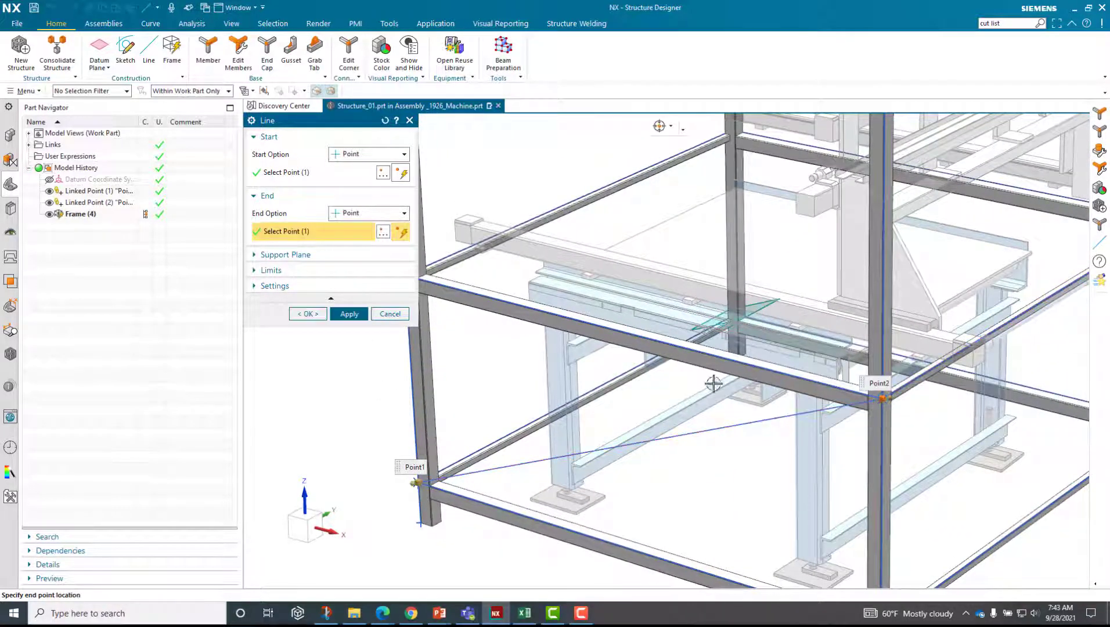
{"action": "middle_click_drag", "start_coordinate": [614, 378], "coordinate": [703, 270]}
{"action": "left_click", "coordinate": [770, 203]}
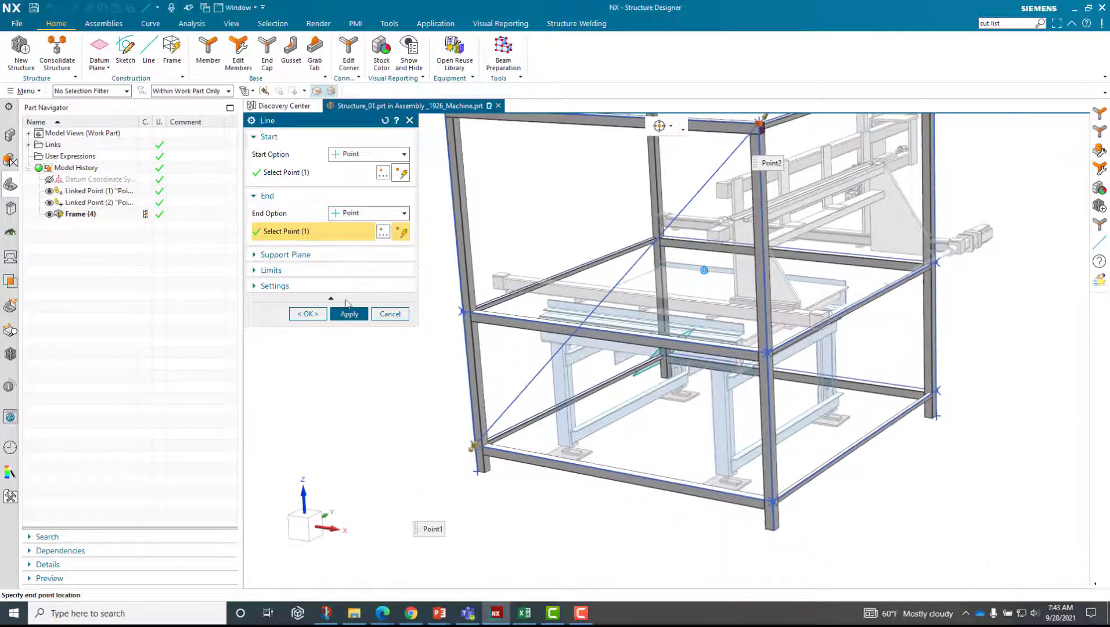
{"action": "left_click", "coordinate": [390, 314]}
Step: Draw a diagonal line across the frame side's lower bay, from the bottom rail's corner point to the middle rail's opposite corner point
{"action": "middle_click_drag", "start_coordinate": [566, 423], "coordinate": [466, 438]}
{"action": "left_click", "coordinate": [465, 438]}
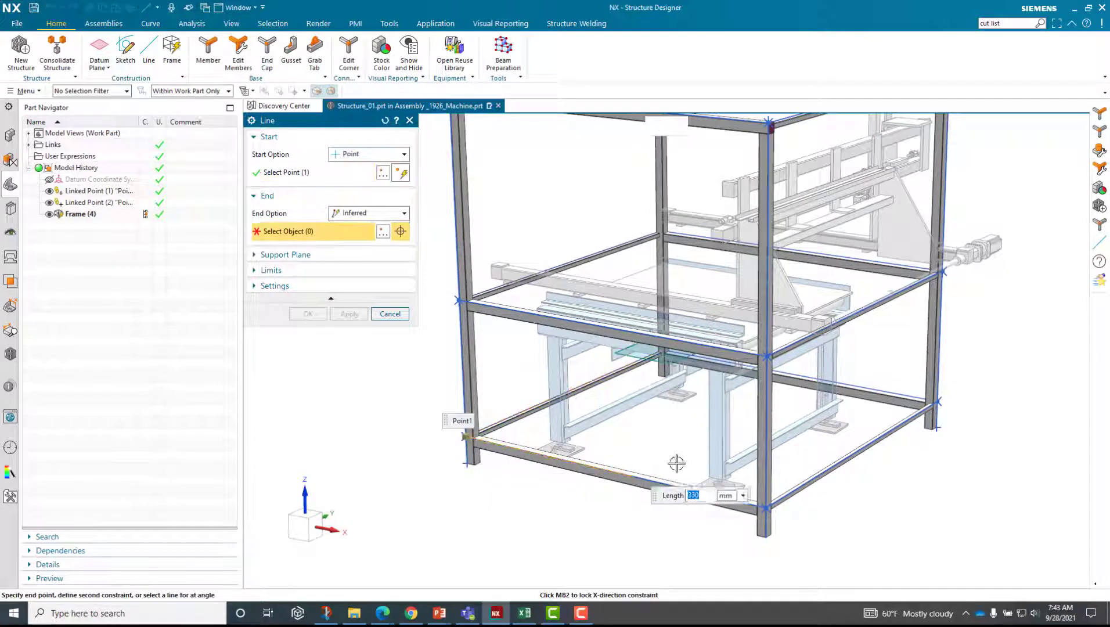
{"action": "left_click", "coordinate": [762, 357]}
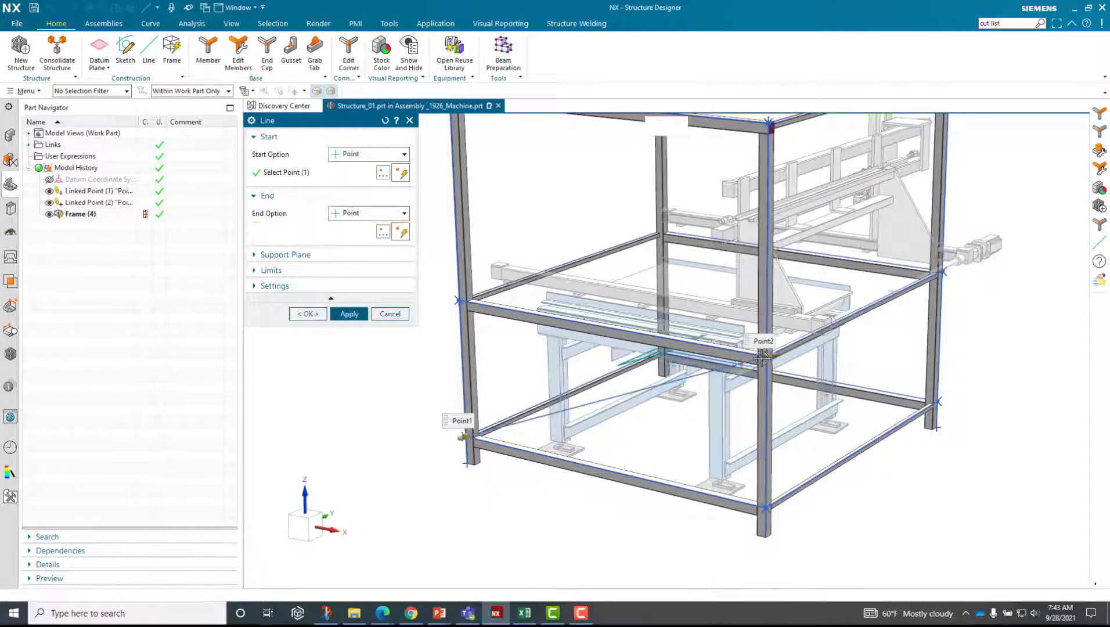
{"action": "middle_click", "coordinate": [679, 440]}
Step: Draw a second diagonal line across the upper bay of the same side, from the middle rail's corner to the opposite top corner
{"action": "middle_click_drag", "start_coordinate": [469, 173], "coordinate": [449, 350]}
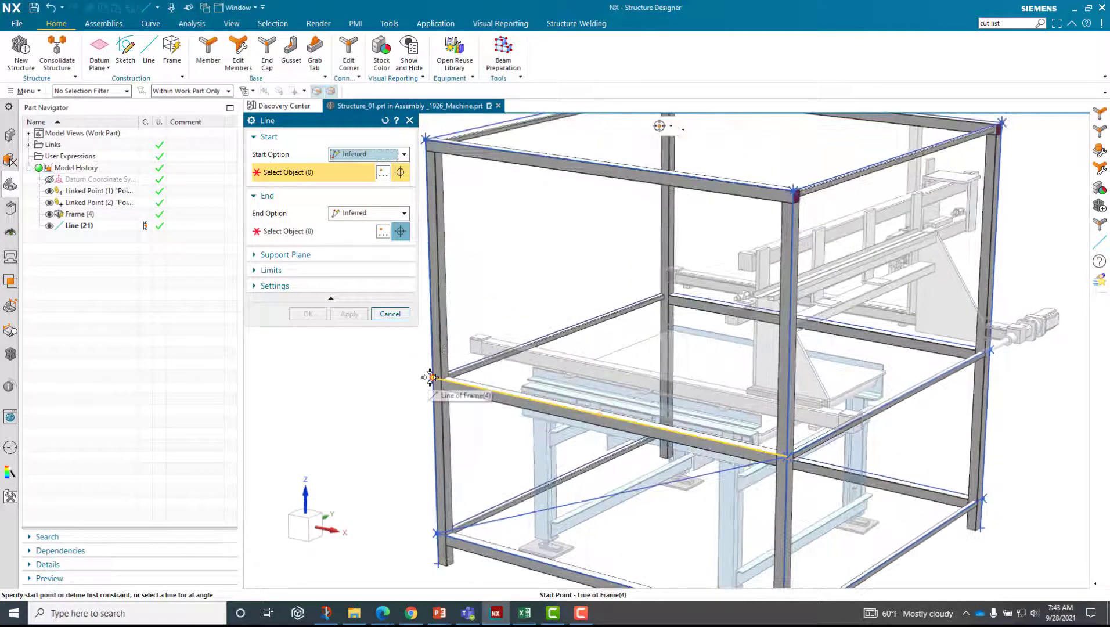
{"action": "left_click", "coordinate": [433, 377]}
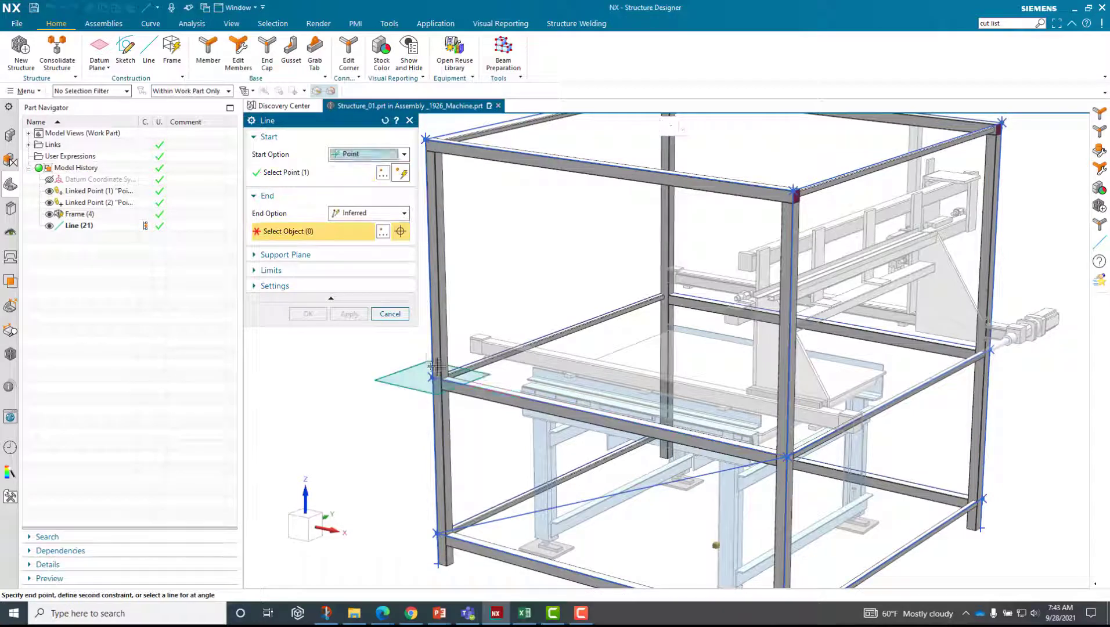
{"action": "left_click", "coordinate": [806, 187]}
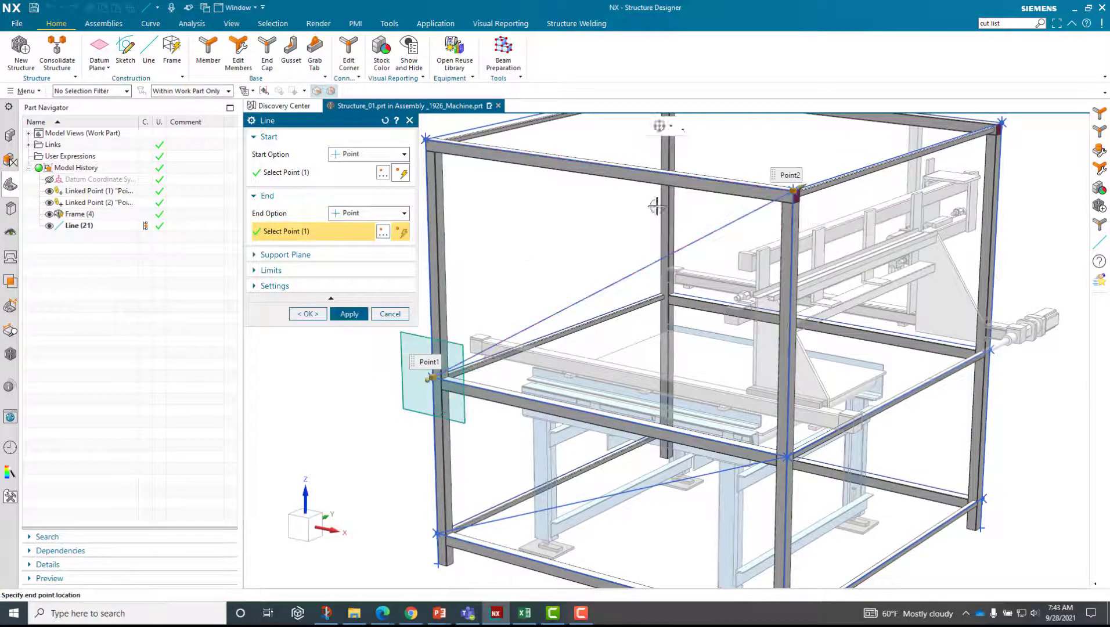
{"action": "left_click", "coordinate": [389, 314]}
Step: Start a steel Angle Equal member, size 20 x 20 x 3, with the upper bay's diagonal line as its path
{"action": "scroll", "coordinate": [297, 258], "scroll_direction": "up", "scroll_amount": 3}
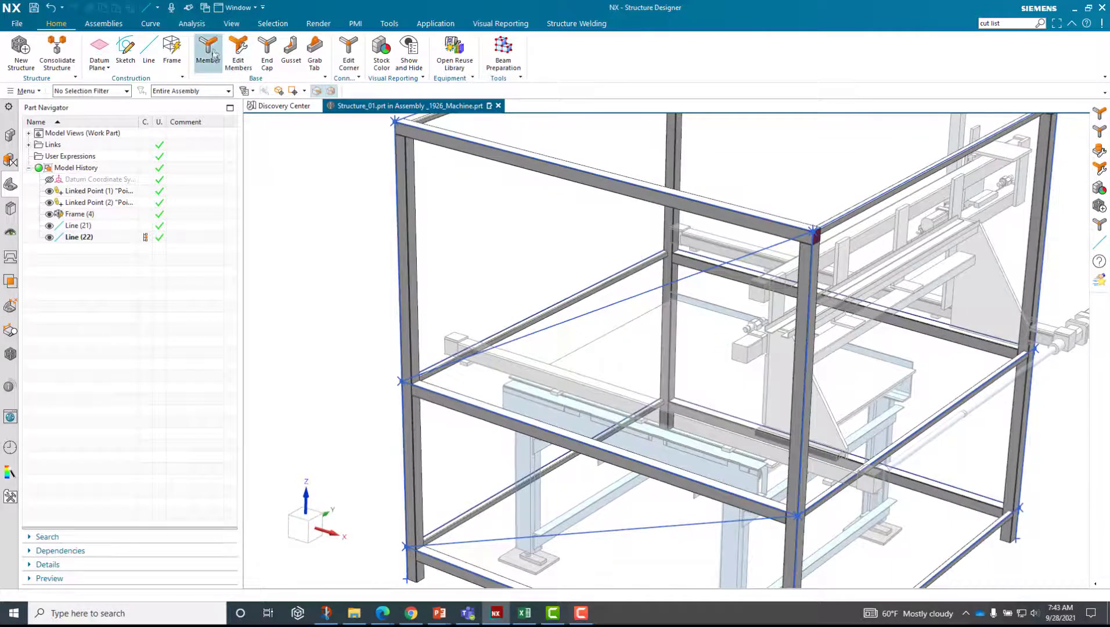
{"action": "left_click", "coordinate": [214, 55]}
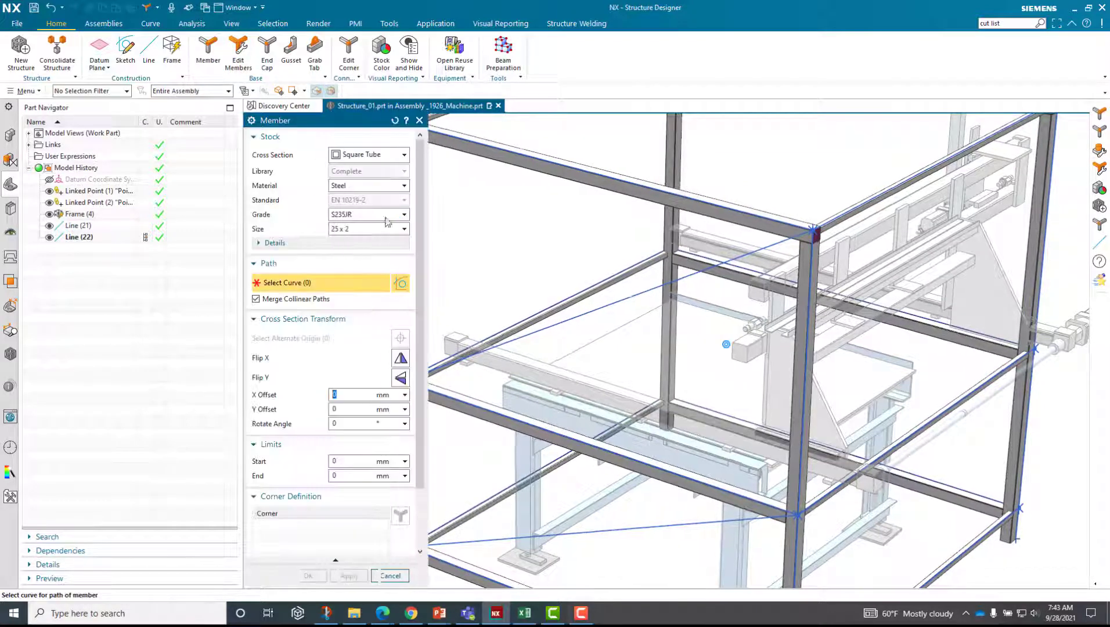
{"action": "left_click", "coordinate": [357, 155]}
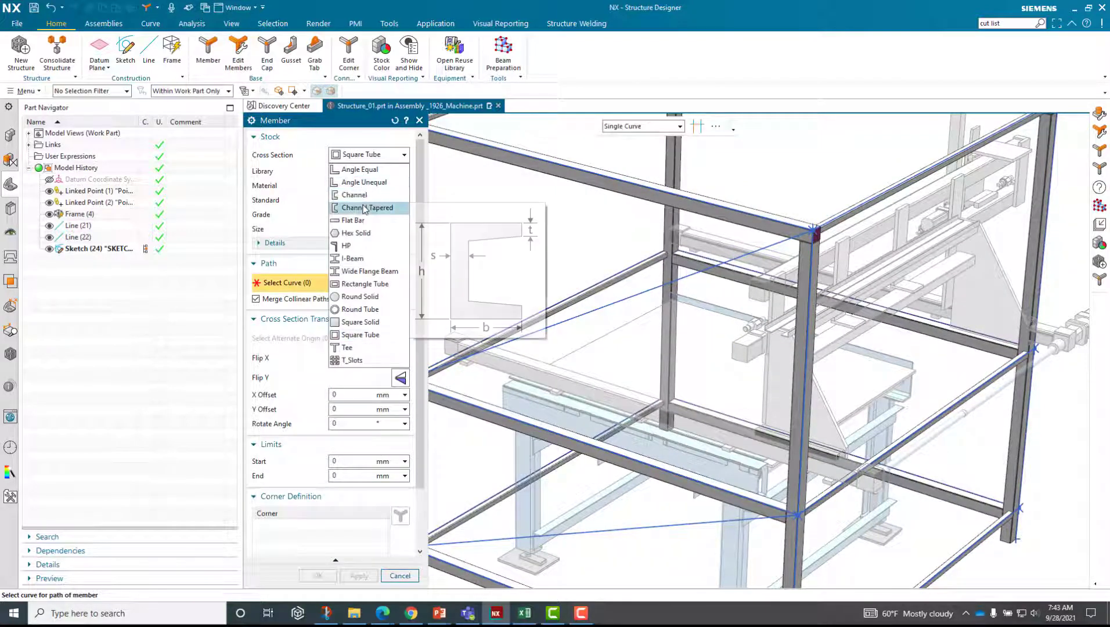
{"action": "left_click", "coordinate": [361, 170]}
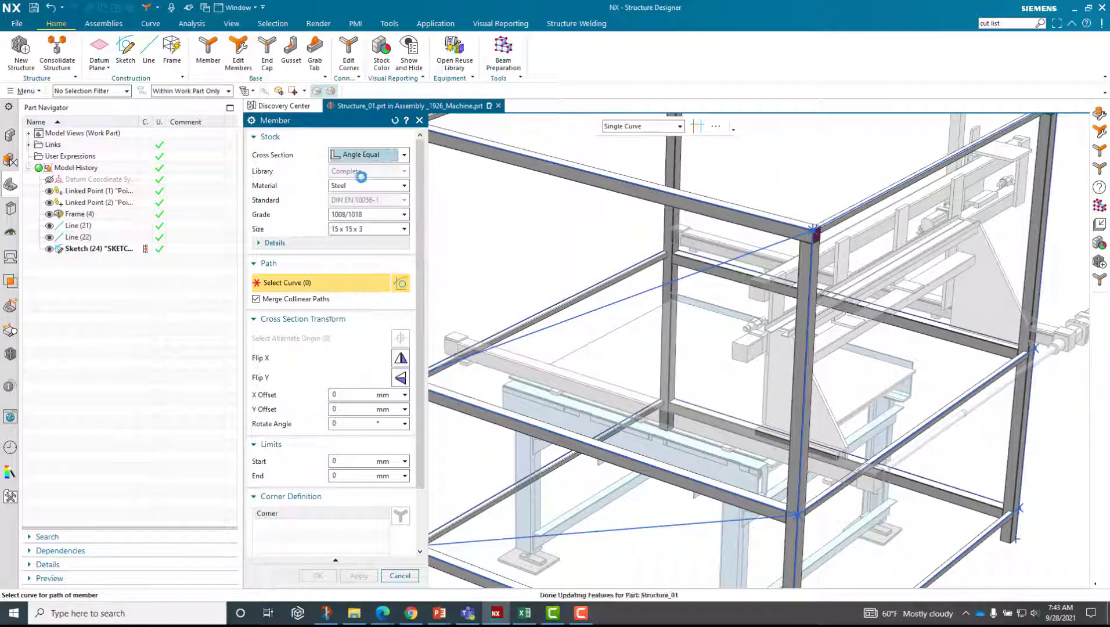
{"action": "left_click", "coordinate": [375, 230]}
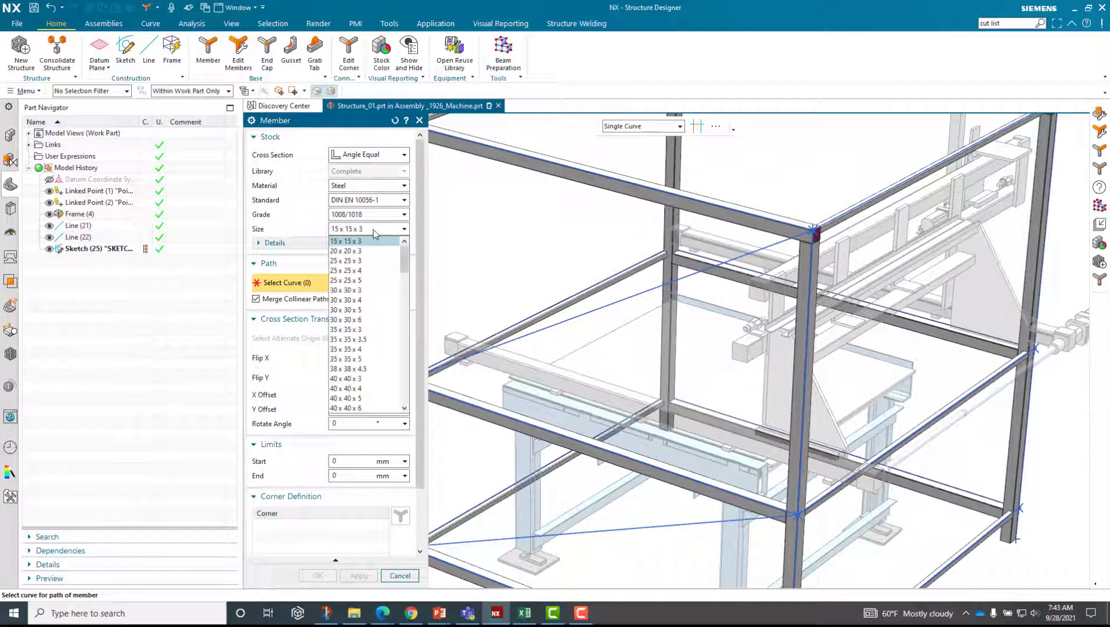
{"action": "left_click", "coordinate": [347, 251]}
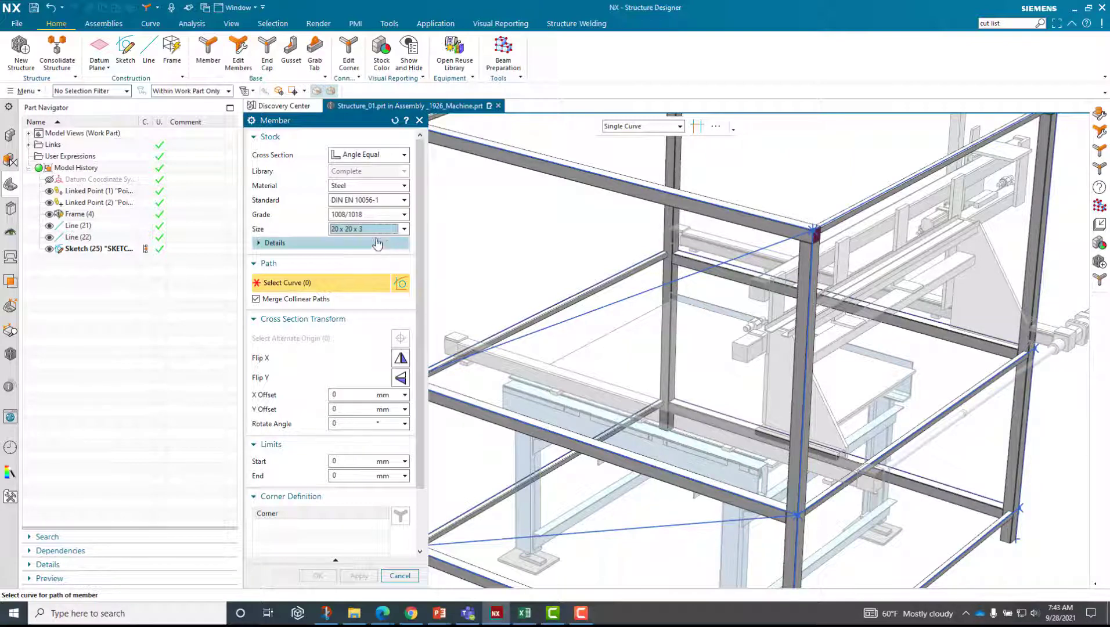
{"action": "scroll", "coordinate": [496, 279], "scroll_direction": "up", "scroll_amount": 3}
{"action": "middle_click_drag", "start_coordinate": [573, 294], "coordinate": [644, 294]}
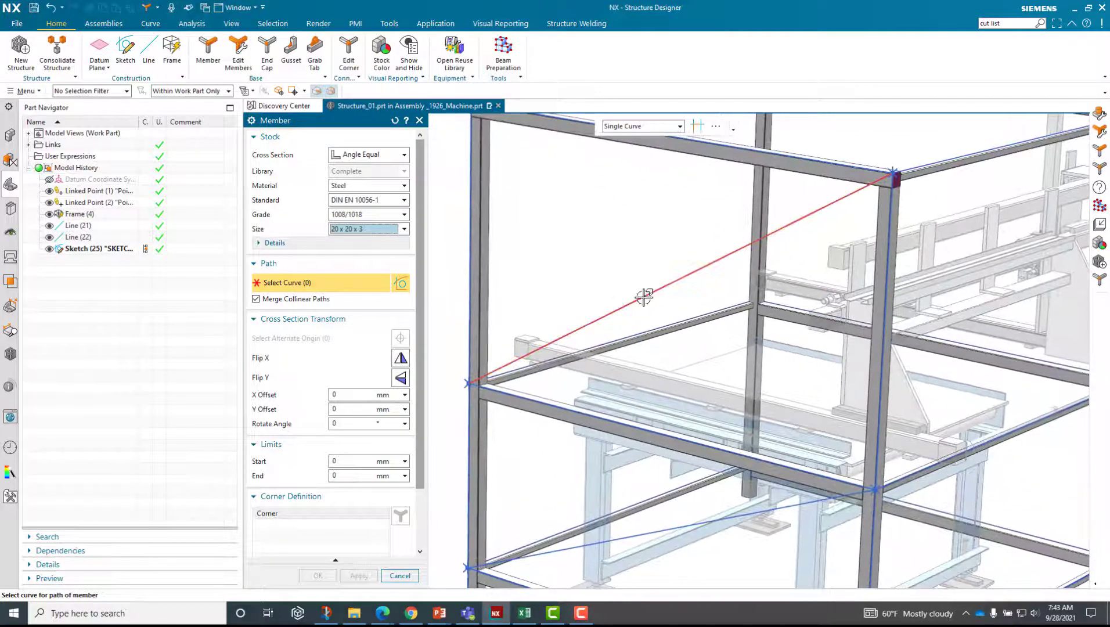
{"action": "left_click", "coordinate": [643, 296]}
Step: Try flipping the angle section in X and Y where the diagonal meets the frame post
{"action": "scroll", "coordinate": [567, 287], "scroll_direction": "up", "scroll_amount": 3}
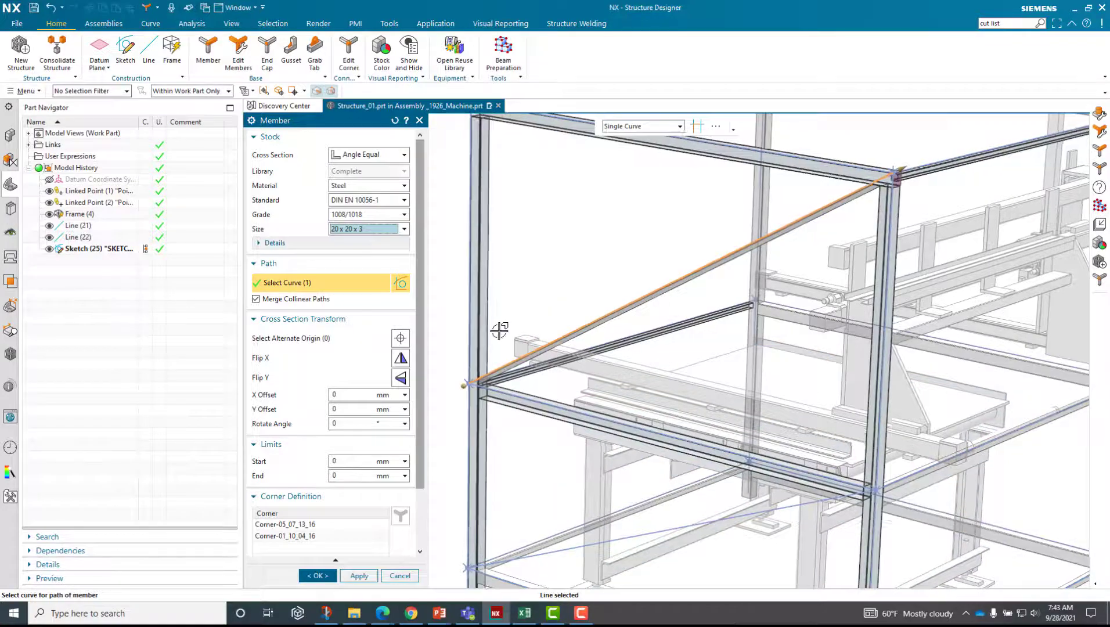
{"action": "scroll", "coordinate": [499, 328], "scroll_direction": "up", "scroll_amount": 3}
{"action": "scroll", "coordinate": [499, 329], "scroll_direction": "up", "scroll_amount": 5}
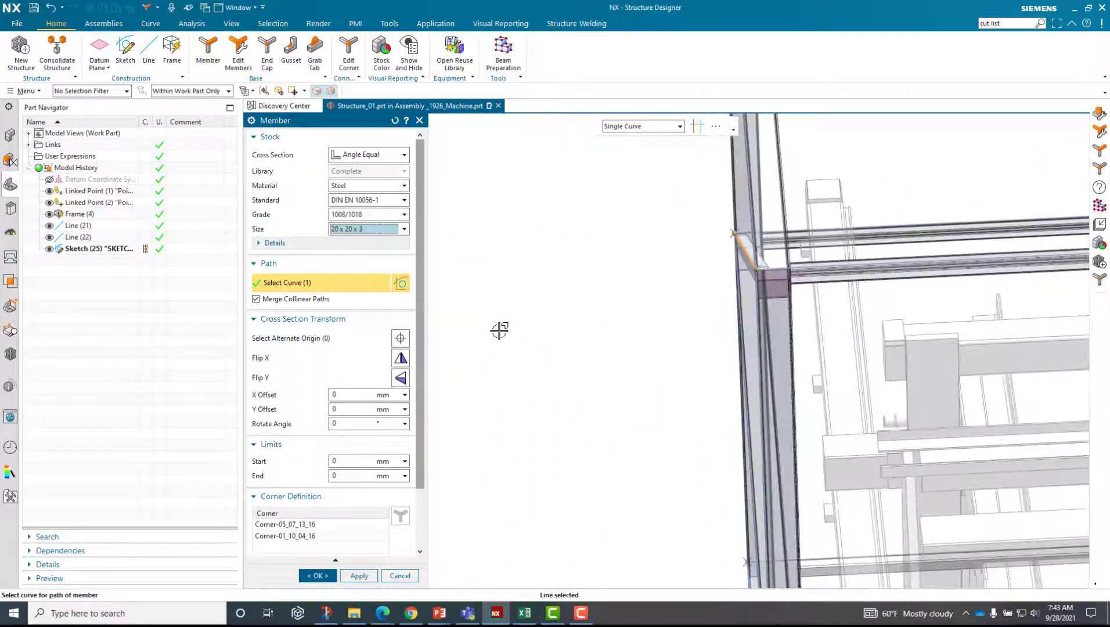
{"action": "scroll", "coordinate": [499, 330], "scroll_direction": "up", "scroll_amount": 3}
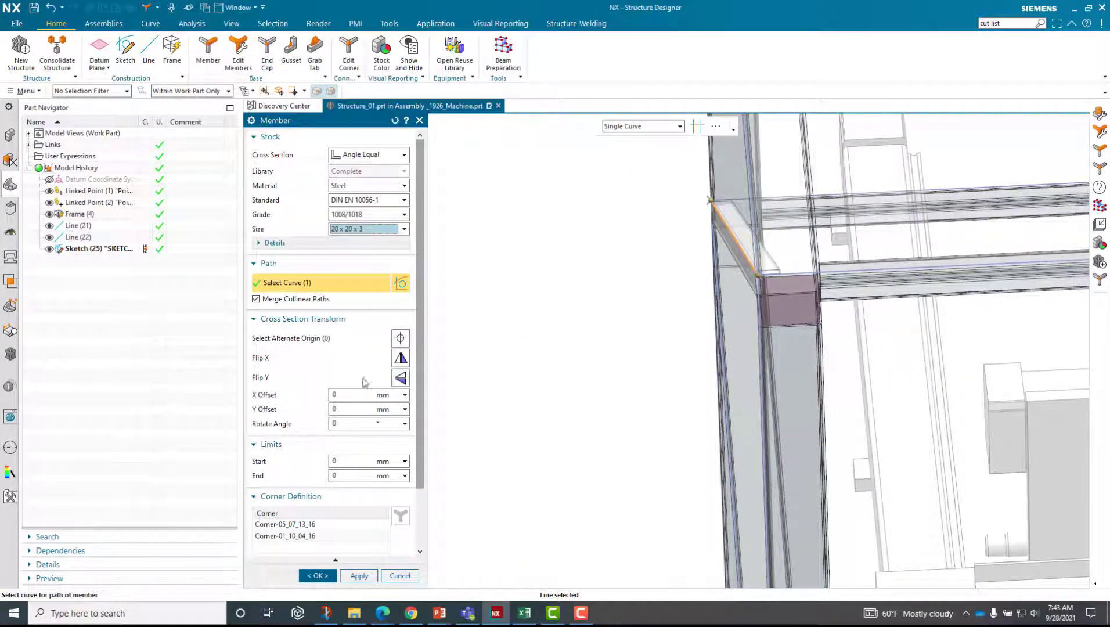
{"action": "middle_click_drag", "start_coordinate": [682, 243], "coordinate": [655, 256]}
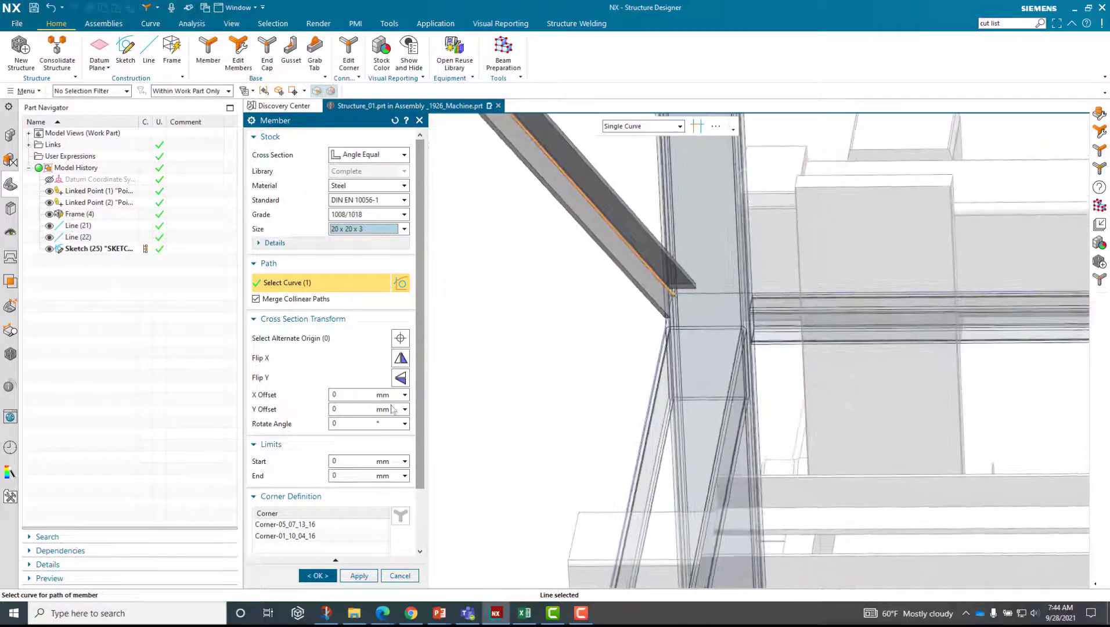
{"action": "middle_click_drag", "start_coordinate": [544, 342], "coordinate": [577, 327]}
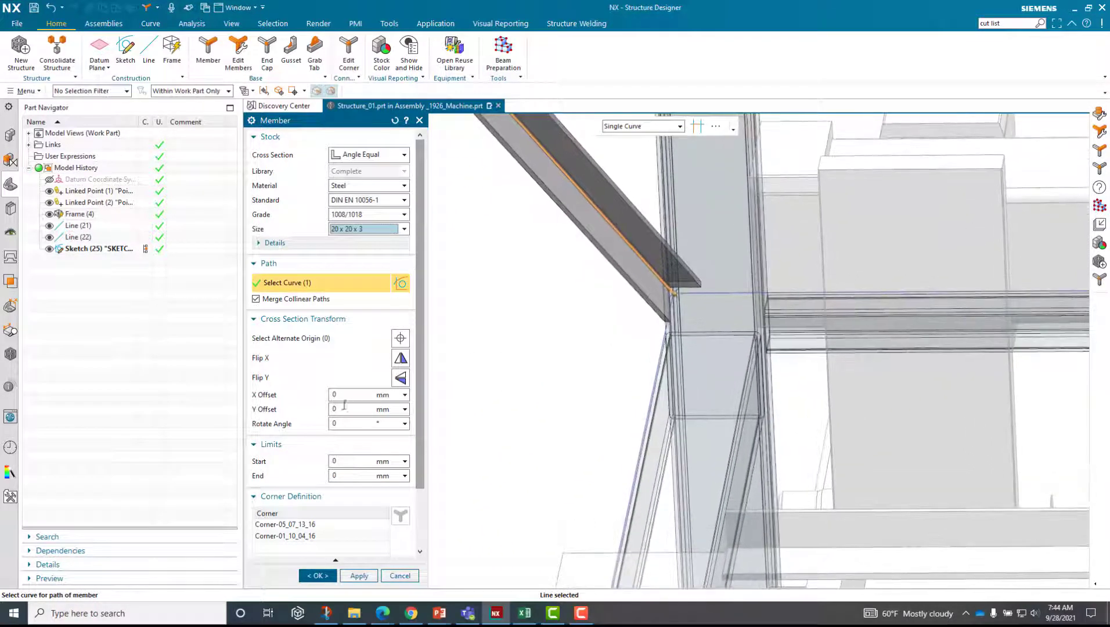
{"action": "left_click", "coordinate": [399, 357]}
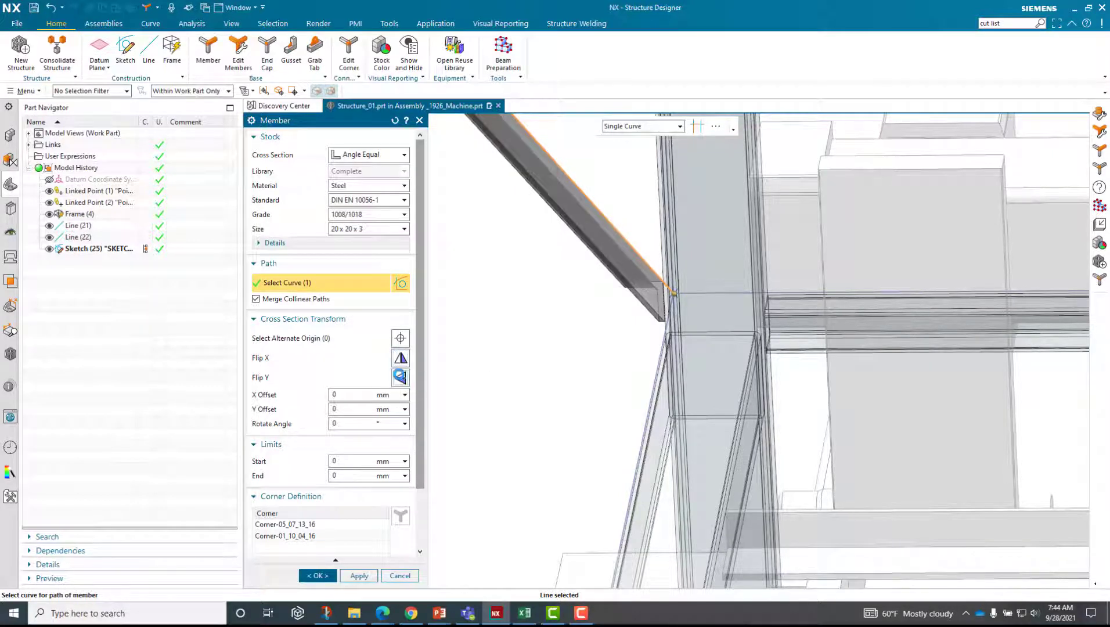
{"action": "left_click", "coordinate": [399, 377]}
{"action": "left_click", "coordinate": [400, 377]}
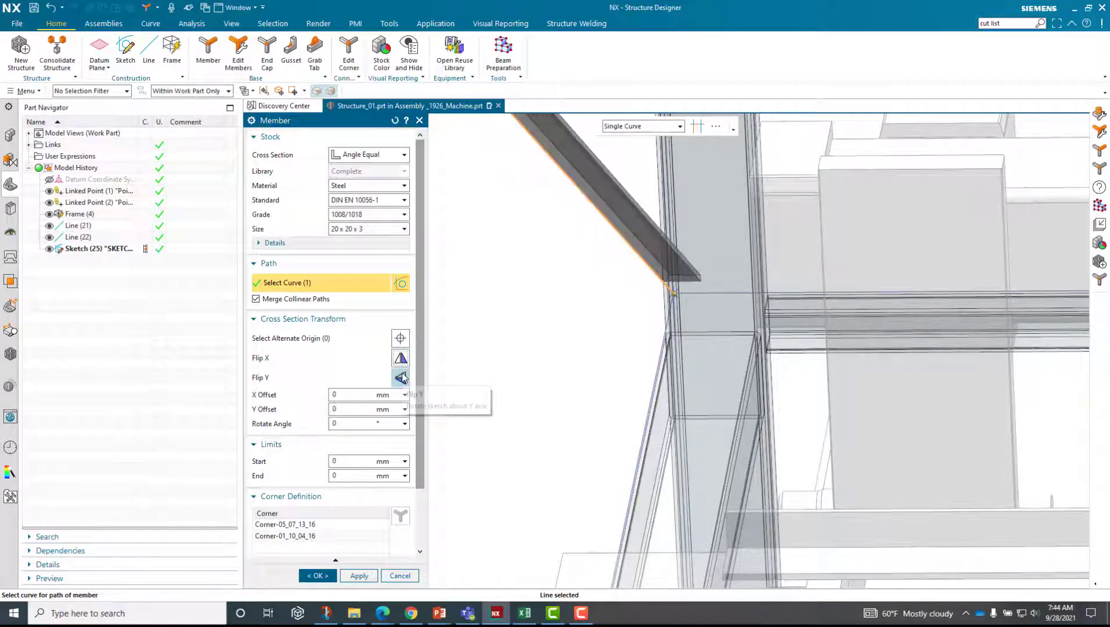
{"action": "left_click", "coordinate": [401, 377]}
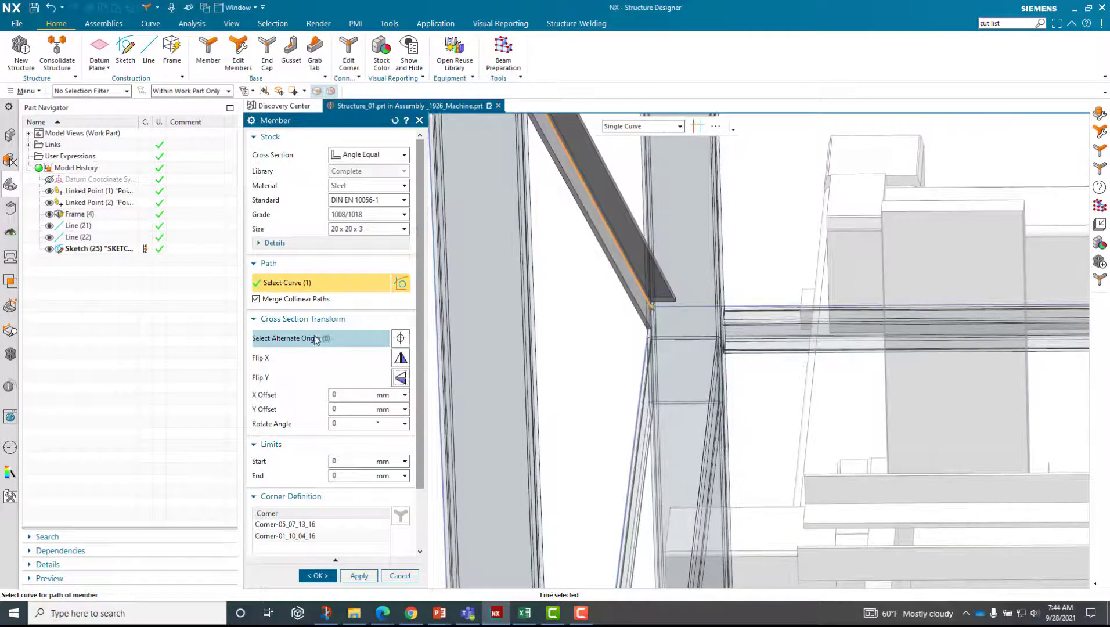
Step: Set the angle section's alternate origin to its outer corner point, and create the angle members along both diagonal lines
{"action": "left_click", "coordinate": [374, 339]}
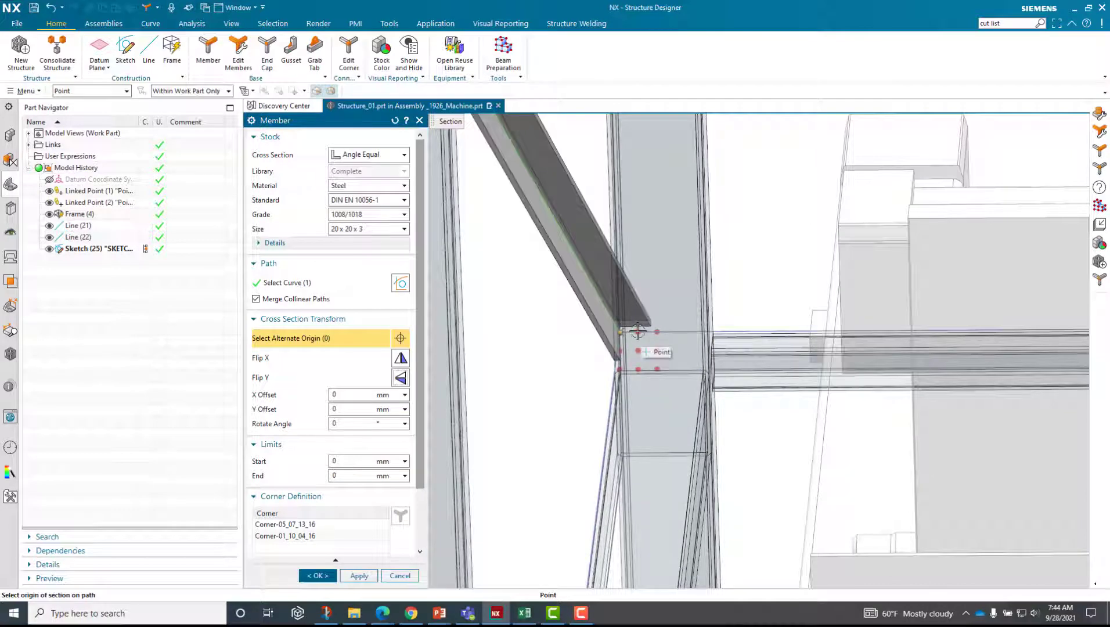
{"action": "left_click", "coordinate": [634, 331]}
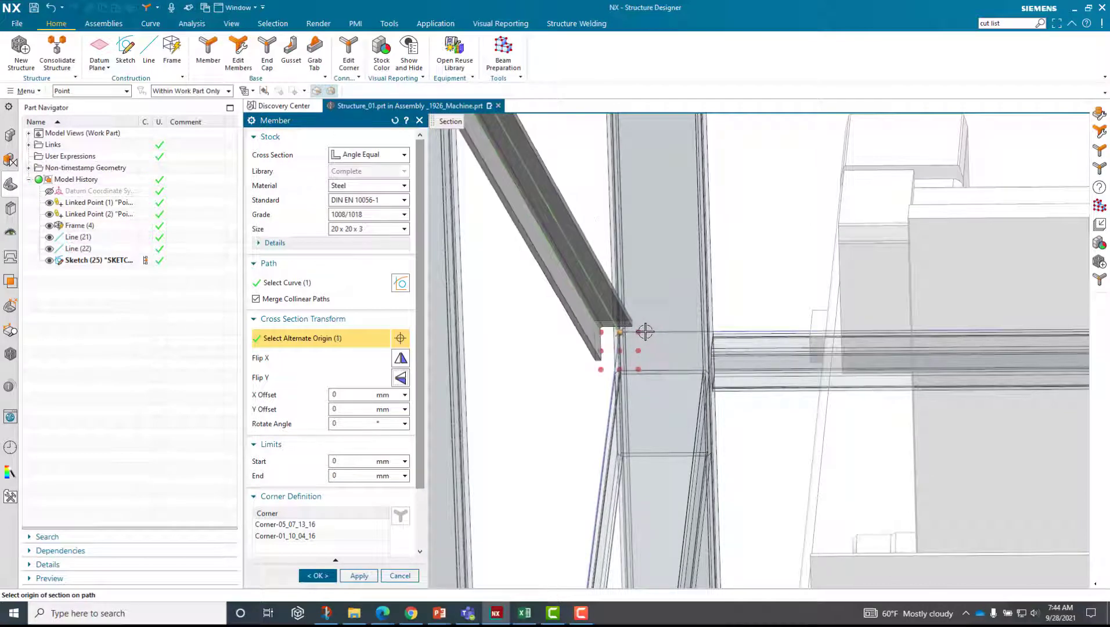
{"action": "left_click", "coordinate": [603, 331]}
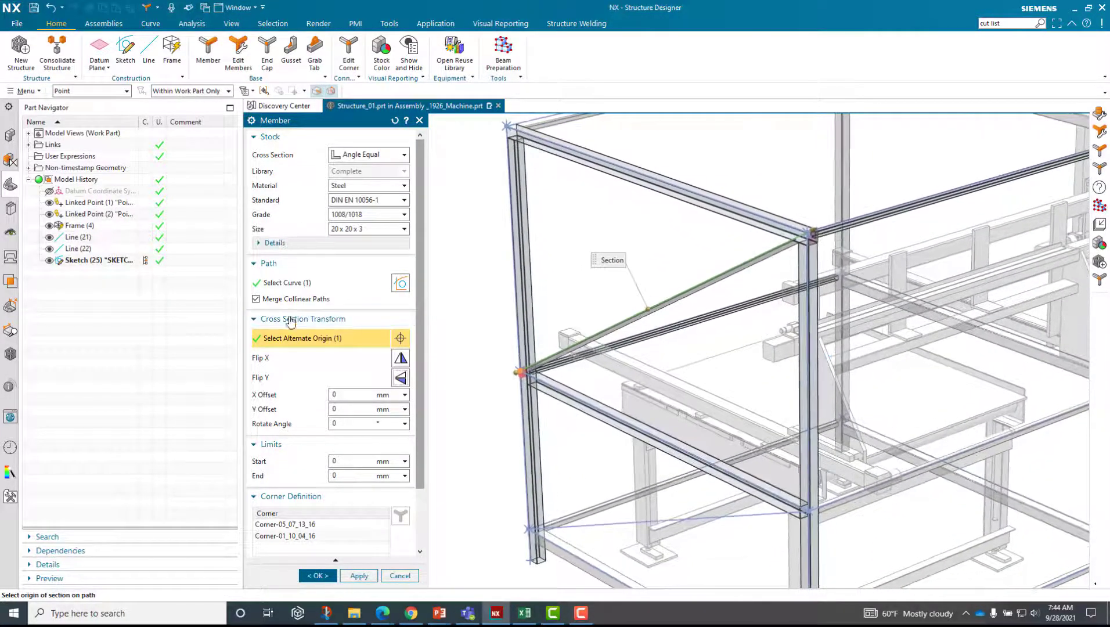
{"action": "left_click", "coordinate": [290, 283]}
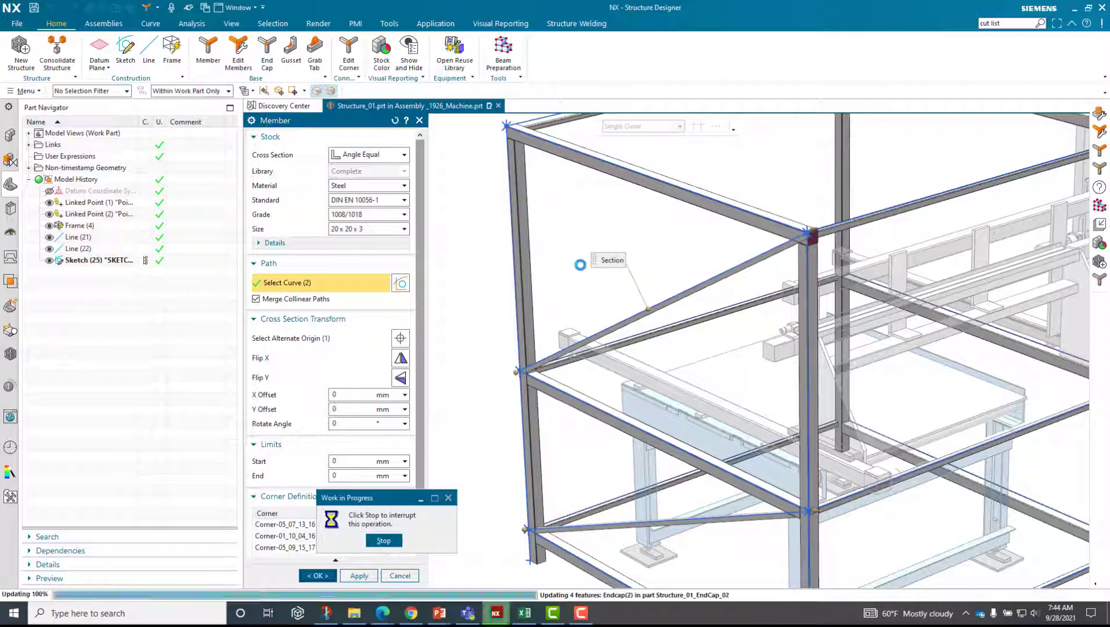
Step: Examine how the upper diagonal brace meets the tubes at the frame's top corner and at the middle rail corner
{"action": "middle_click_drag", "start_coordinate": [518, 361], "coordinate": [574, 297]}
{"action": "scroll", "coordinate": [570, 292], "scroll_direction": "up", "scroll_amount": 5}
{"action": "scroll", "coordinate": [562, 290], "scroll_direction": "down", "scroll_amount": 1}
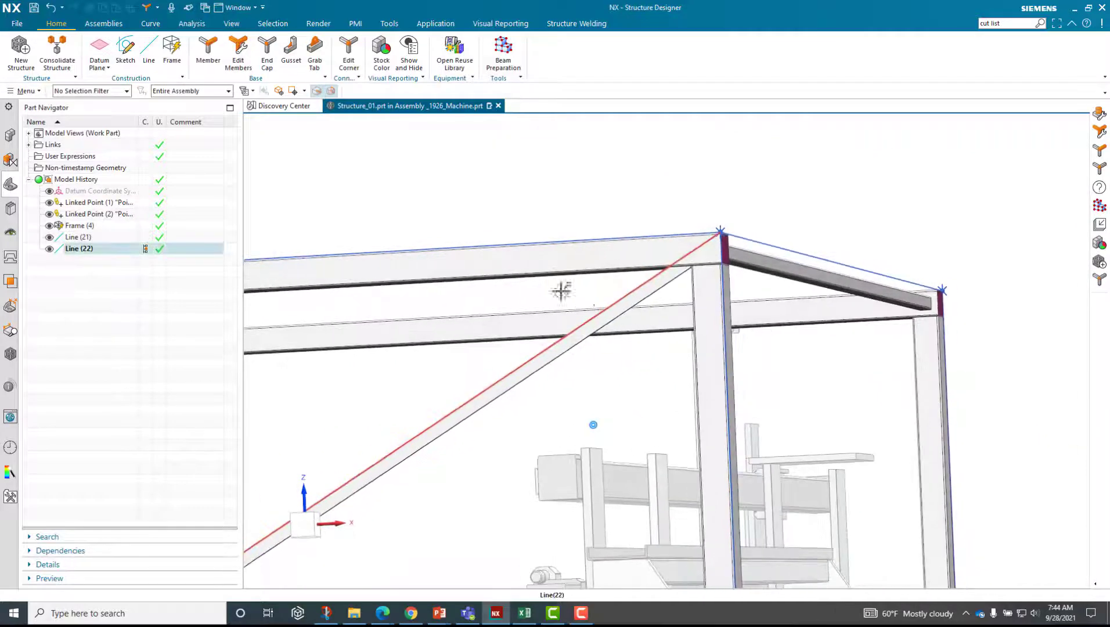
{"action": "scroll", "coordinate": [619, 324], "scroll_direction": "up", "scroll_amount": 4}
{"action": "middle_click_drag", "start_coordinate": [692, 383], "coordinate": [620, 249]}
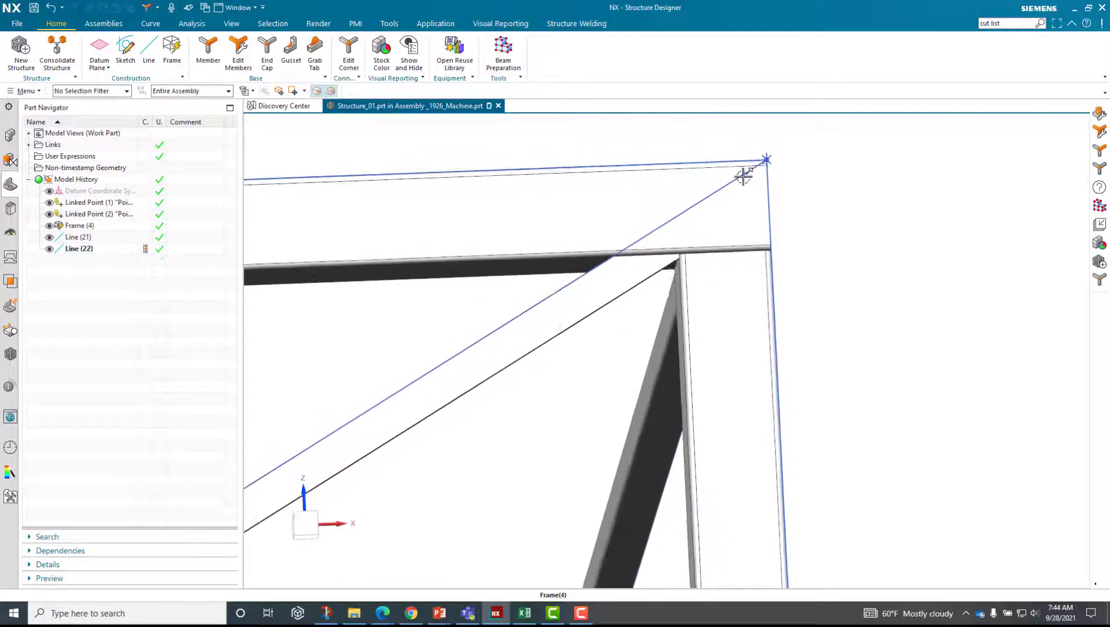
{"action": "scroll", "coordinate": [550, 354], "scroll_direction": "down", "scroll_amount": 5}
{"action": "middle_click_drag", "start_coordinate": [506, 386], "coordinate": [546, 390]}
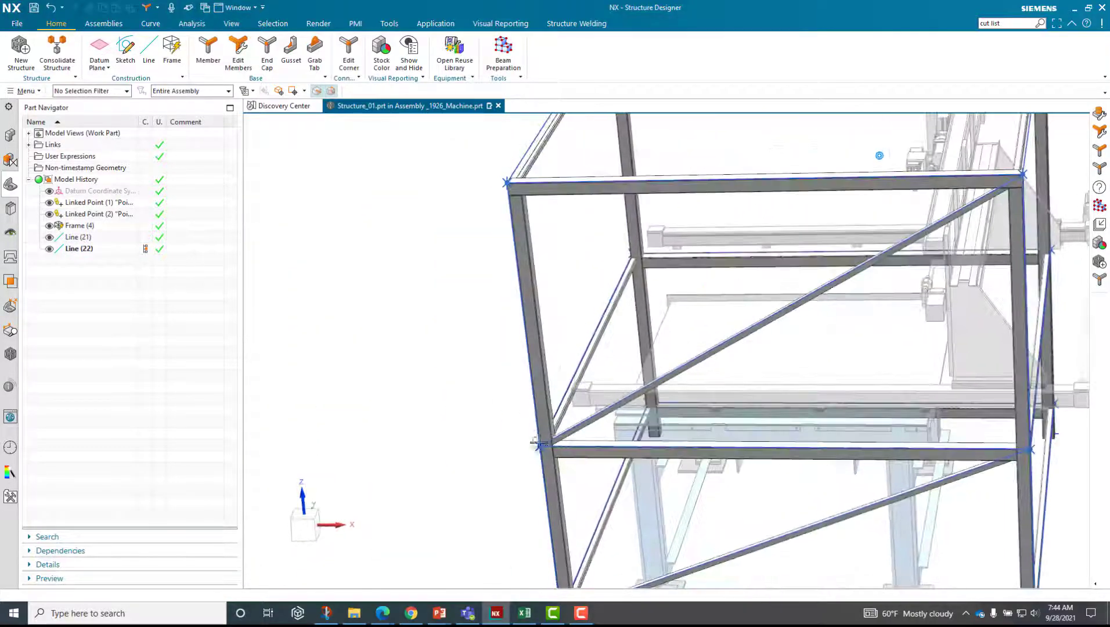
{"action": "scroll", "coordinate": [573, 391], "scroll_direction": "up", "scroll_amount": 5}
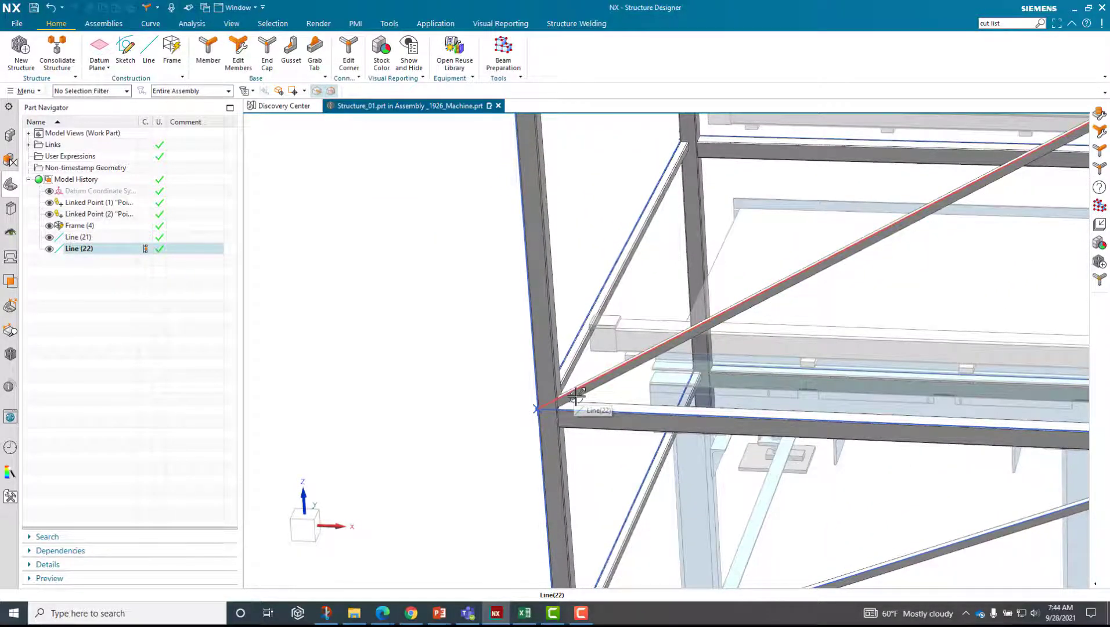
{"action": "scroll", "coordinate": [496, 446], "scroll_direction": "down", "scroll_amount": 6}
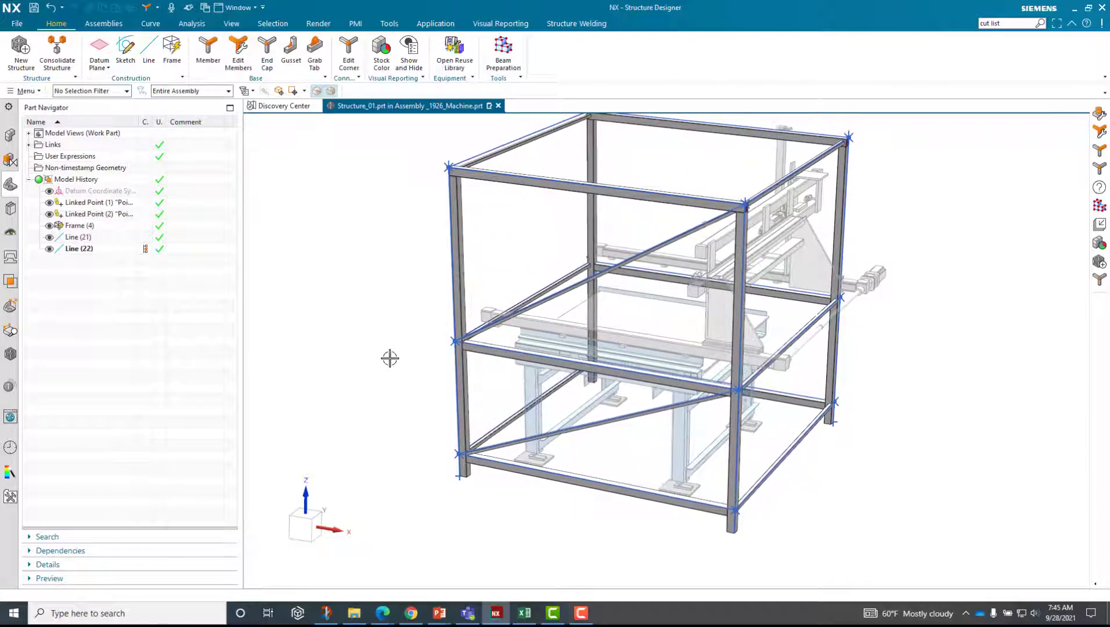
Step: Add a triangular S235JR gusset plate, size 30 x 30 x 6, between the post's inner face and the top rail's underside at the frame's top corner
{"action": "scroll", "coordinate": [309, 146], "scroll_direction": "up", "scroll_amount": 3}
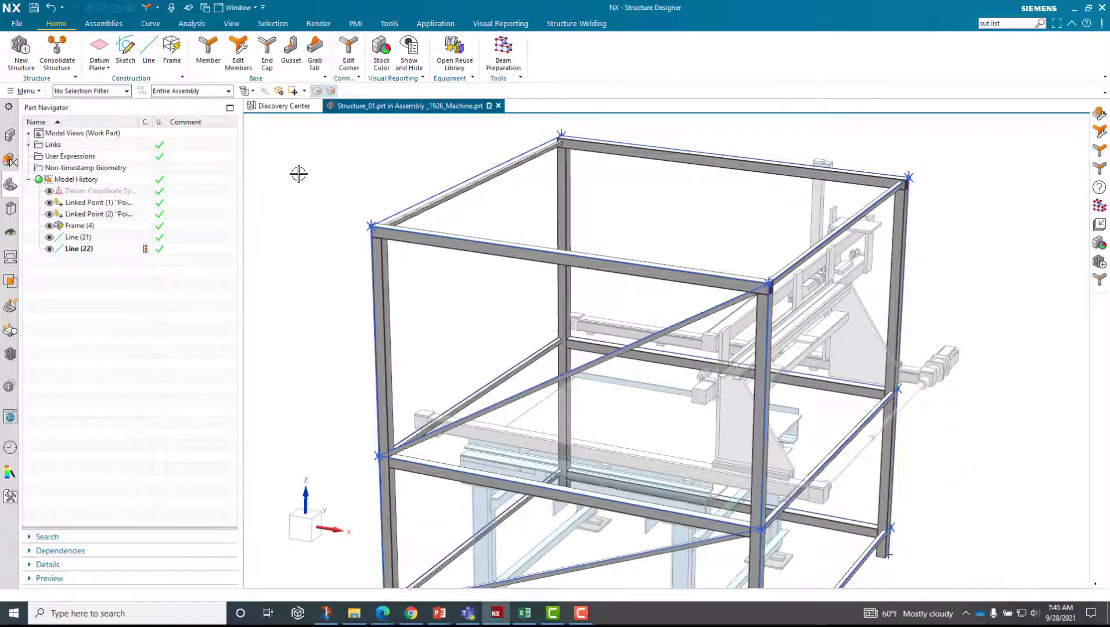
{"action": "left_click", "coordinate": [292, 48]}
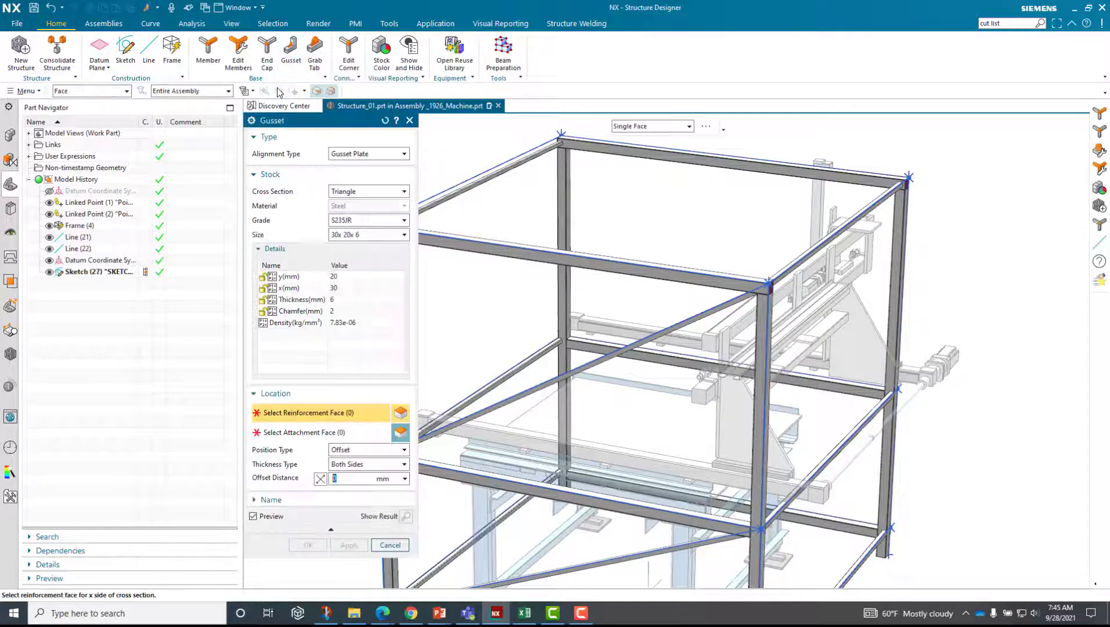
{"action": "scroll", "coordinate": [580, 278], "scroll_direction": "up", "scroll_amount": 5}
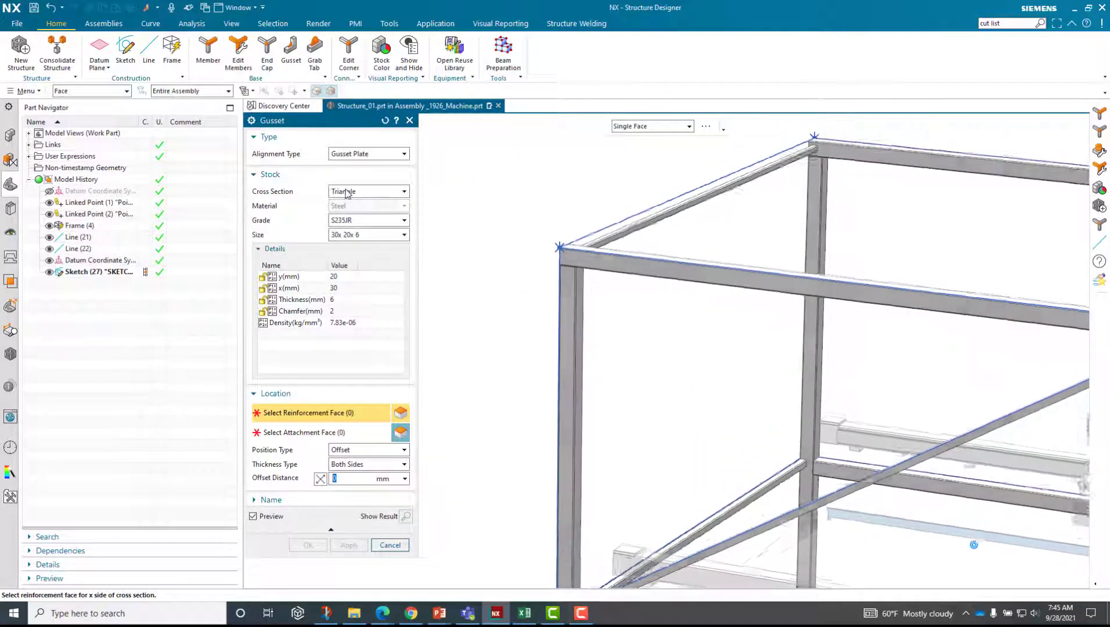
{"action": "left_click", "coordinate": [357, 192]}
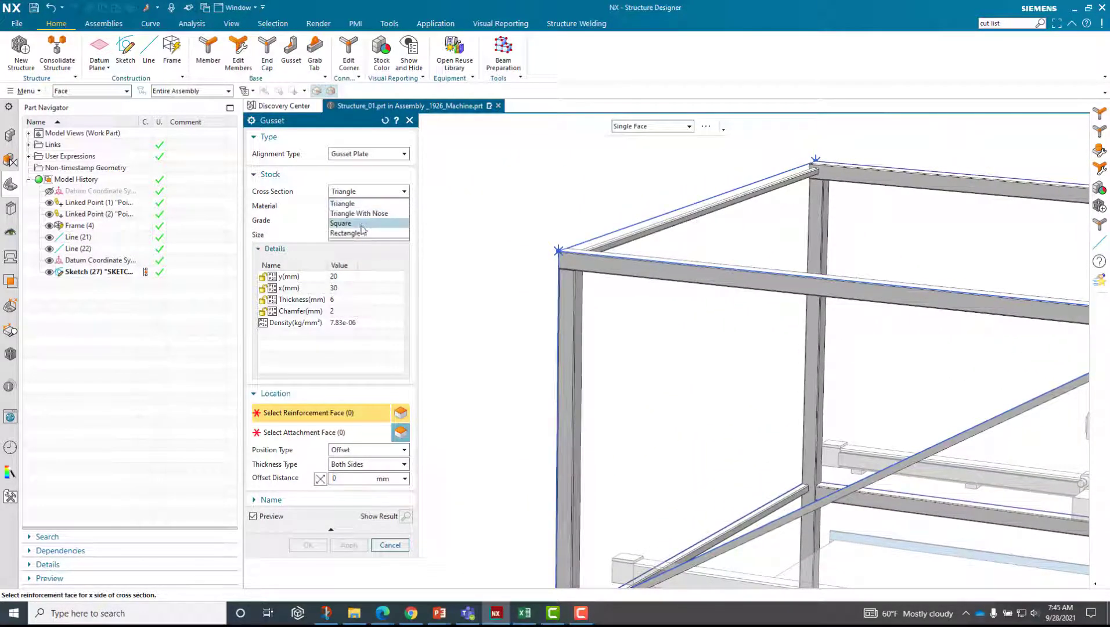
{"action": "left_click", "coordinate": [354, 204]}
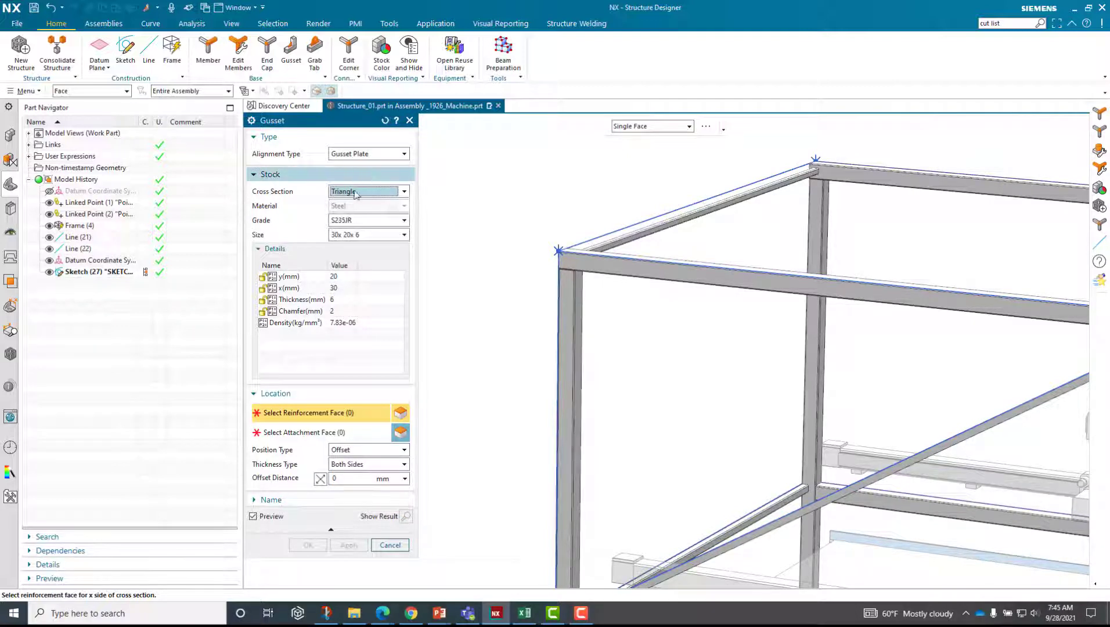
{"action": "left_click", "coordinate": [359, 235]}
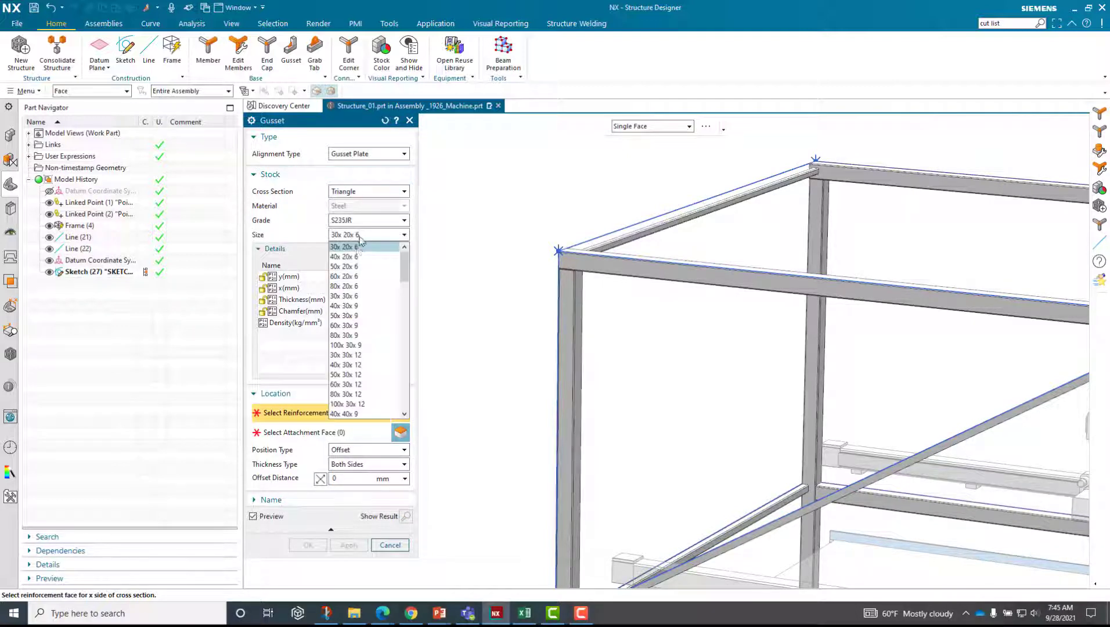
{"action": "left_click", "coordinate": [350, 297]}
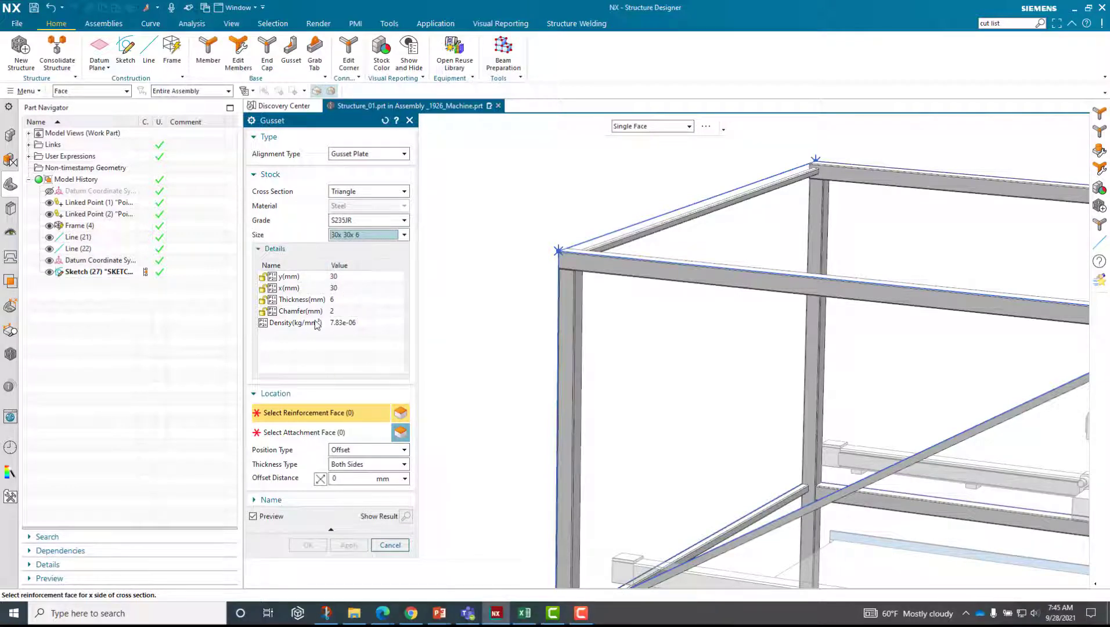
{"action": "scroll", "coordinate": [476, 280], "scroll_direction": "down", "scroll_amount": 5}
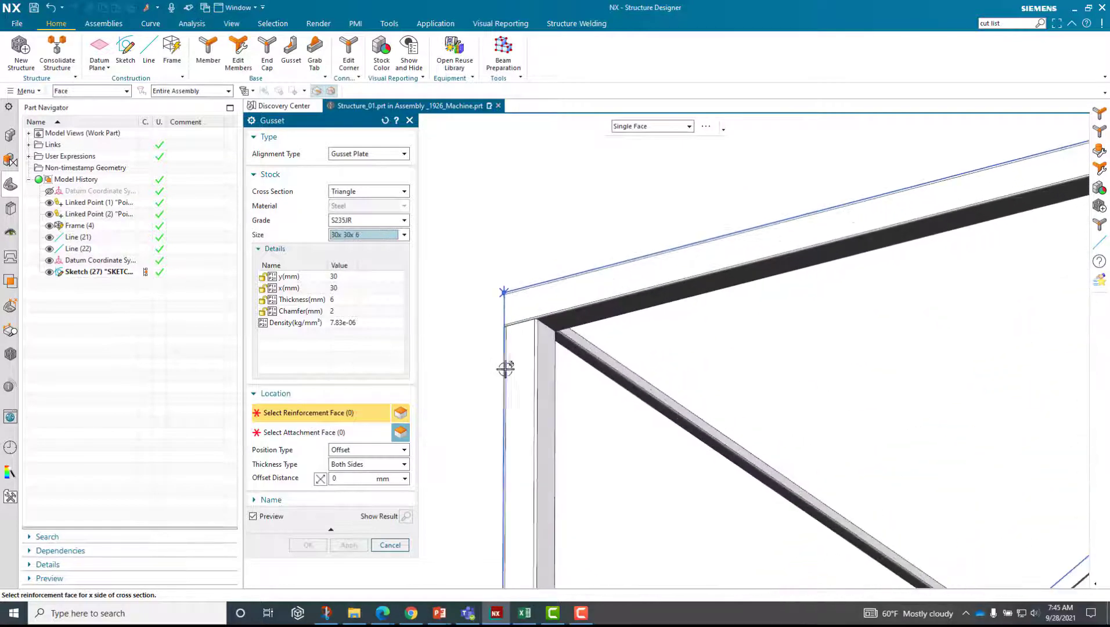
{"action": "left_click", "coordinate": [530, 371]}
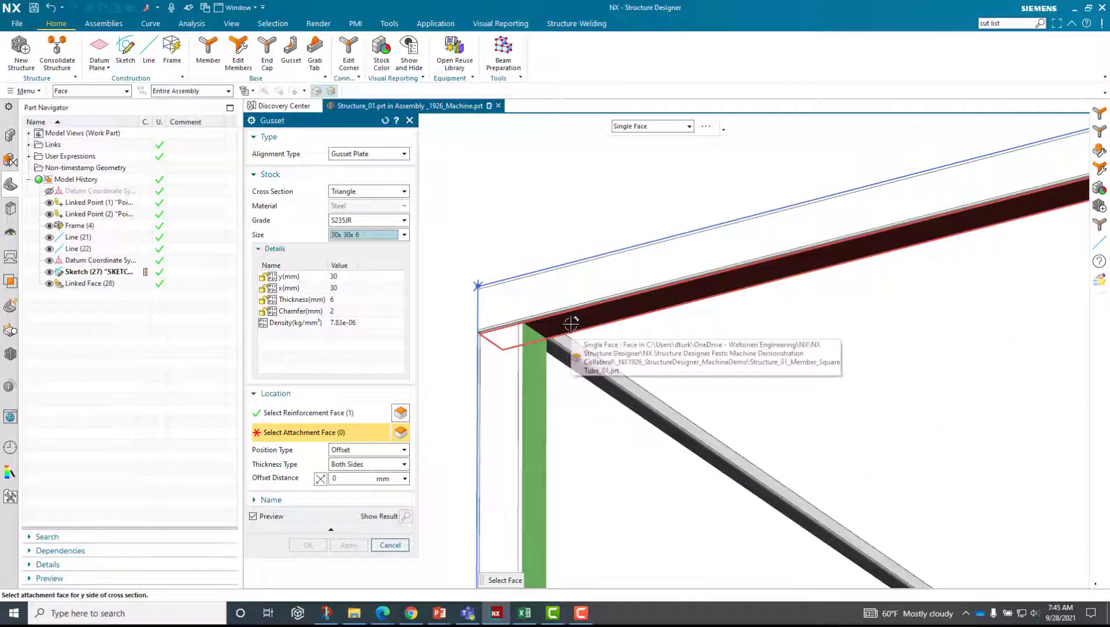
{"action": "left_click", "coordinate": [598, 314]}
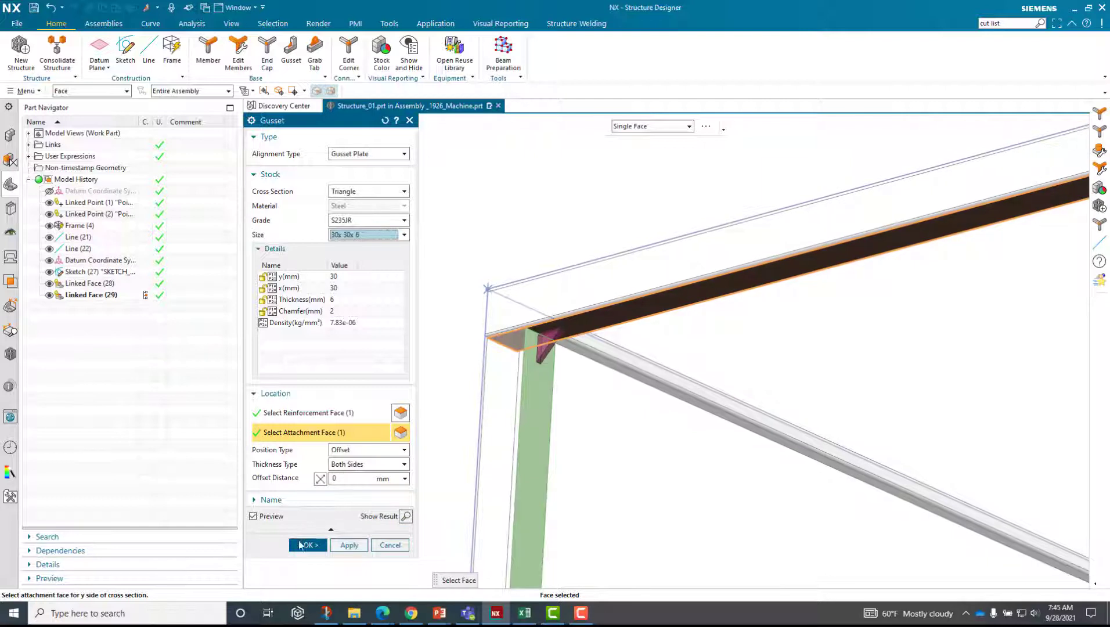
{"action": "left_click", "coordinate": [349, 545]}
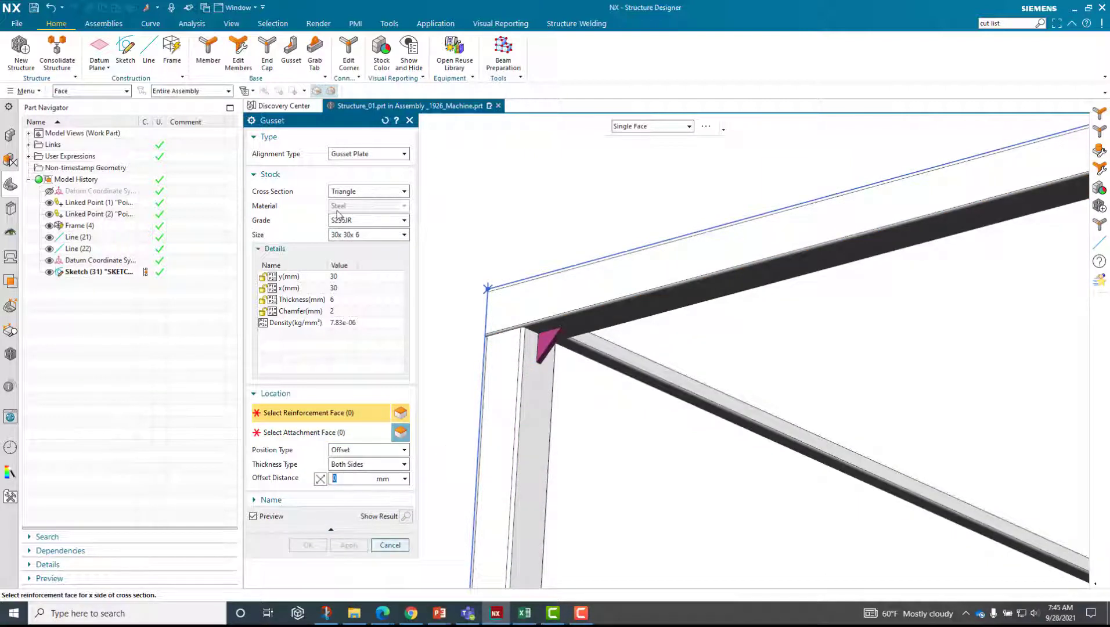
Step: Add another 30 x 30 x 6 triangular gusset at a further top corner, using the rail's underside as reinforcement face and the post's face as attachment
{"action": "left_click", "coordinate": [375, 235]}
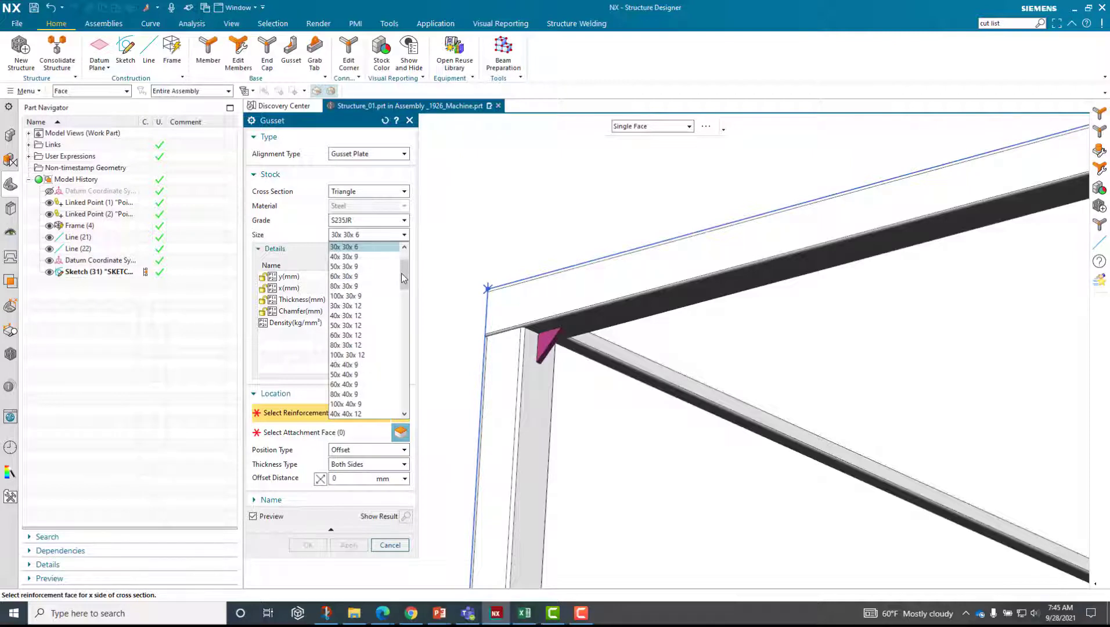
{"action": "left_click_drag", "start_coordinate": [404, 278], "coordinate": [402, 408]}
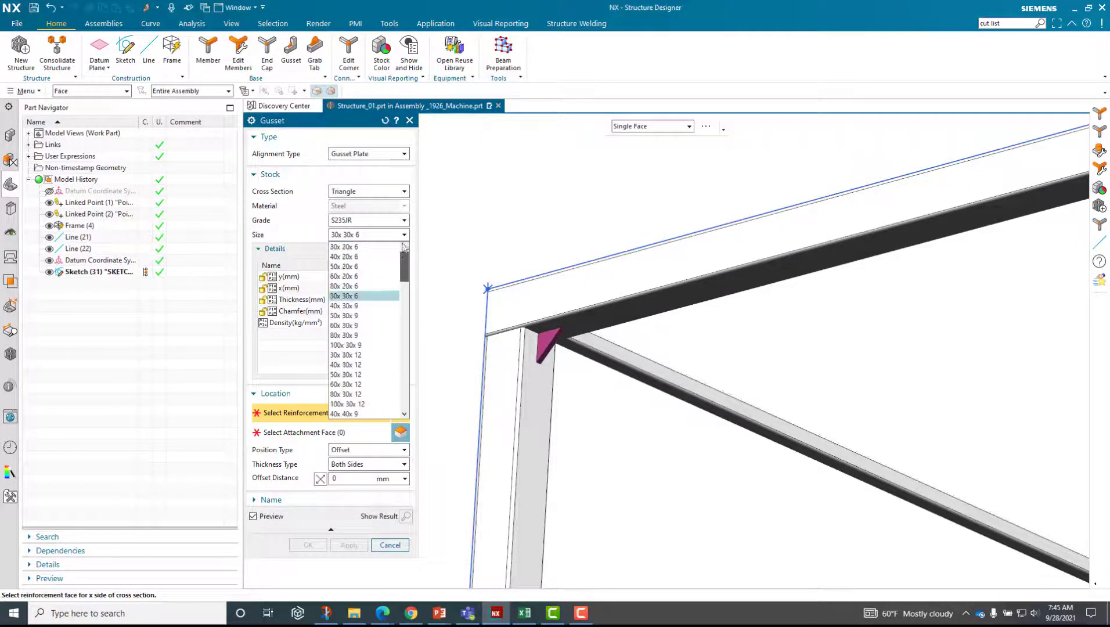
{"action": "mouse_move", "coordinate": [726, 348]}
{"action": "middle_mouse_down"}
{"action": "mouse_move", "coordinate": [513, 362]}
{"action": "mouse_move", "coordinate": [581, 359]}
{"action": "mouse_move", "coordinate": [574, 348]}
{"action": "mouse_move", "coordinate": [424, 354]}
{"action": "mouse_move", "coordinate": [566, 436]}
{"action": "mouse_move", "coordinate": [436, 404]}
{"action": "mouse_move", "coordinate": [619, 401]}
{"action": "mouse_move", "coordinate": [692, 455]}
{"action": "mouse_move", "coordinate": [582, 449]}
{"action": "middle_mouse_up"}
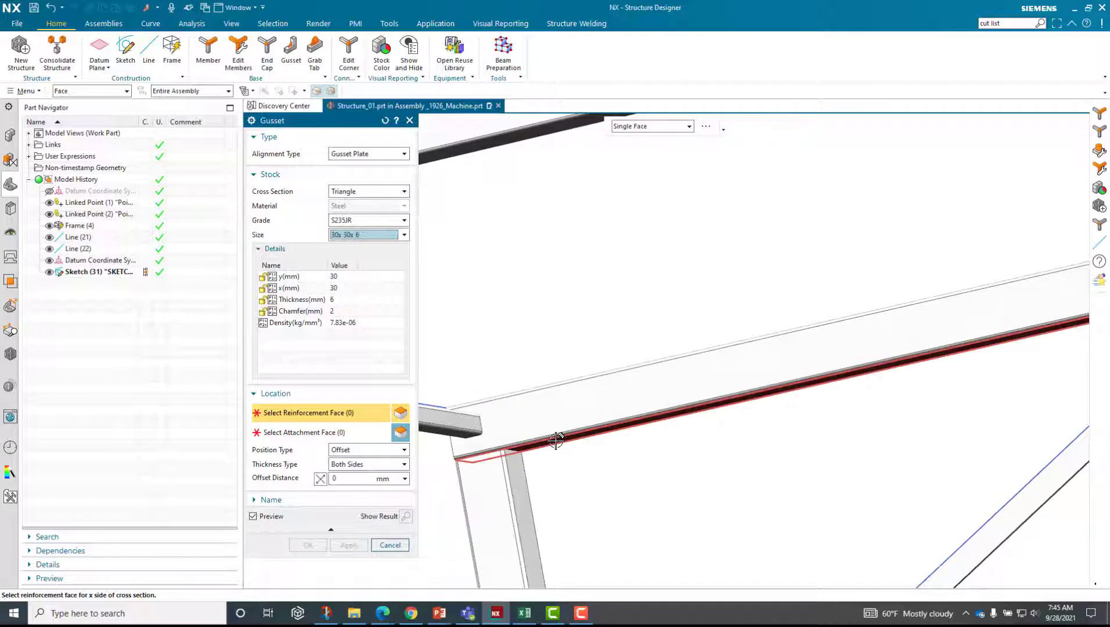
{"action": "left_click", "coordinate": [555, 439]}
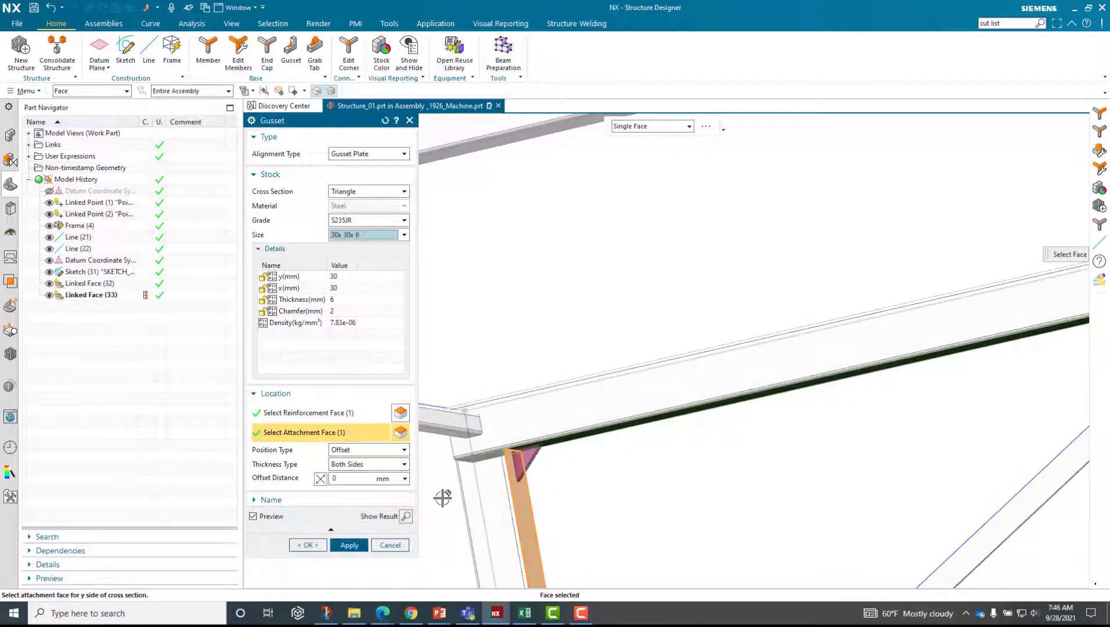
{"action": "middle_click", "coordinate": [601, 448]}
{"action": "middle_click_drag", "start_coordinate": [623, 453], "coordinate": [557, 476]}
{"action": "left_click", "coordinate": [390, 544]}
{"action": "middle_click_drag", "start_coordinate": [391, 535], "coordinate": [456, 369]}
{"action": "scroll", "coordinate": [471, 433], "scroll_direction": "down", "scroll_amount": 5}
{"action": "scroll", "coordinate": [457, 370], "scroll_direction": "down", "scroll_amount": 6}
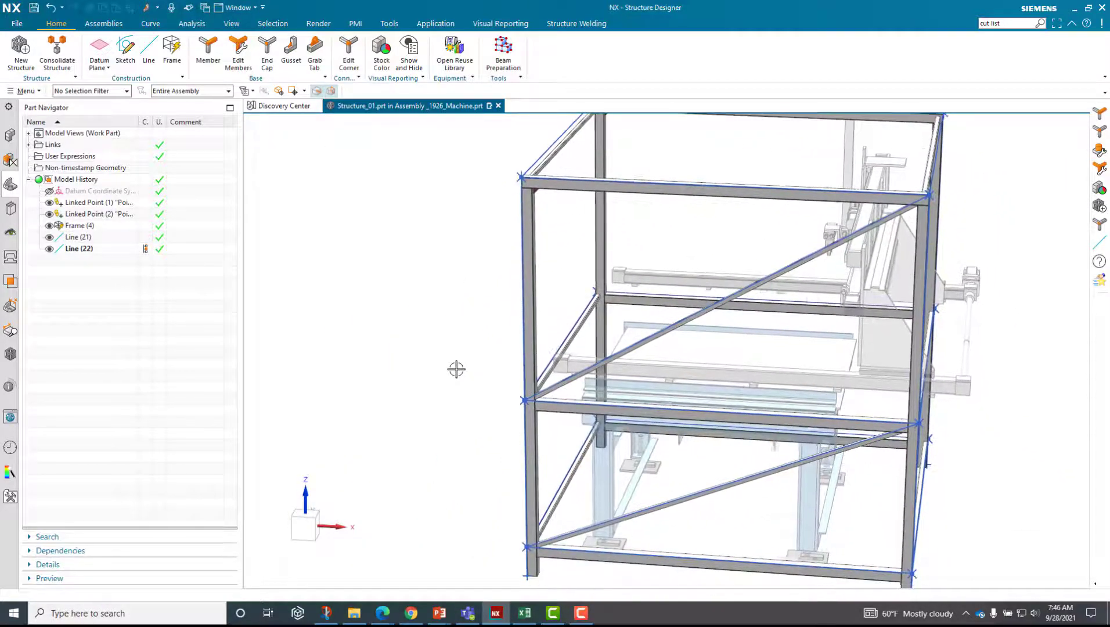
Step: Place the rectangular metric mounting foot from the Reuse Library, 100 x 100 x 10, on the front post's lower end, preserving overall length
{"action": "middle_click_drag", "start_coordinate": [421, 313], "coordinate": [415, 303]}
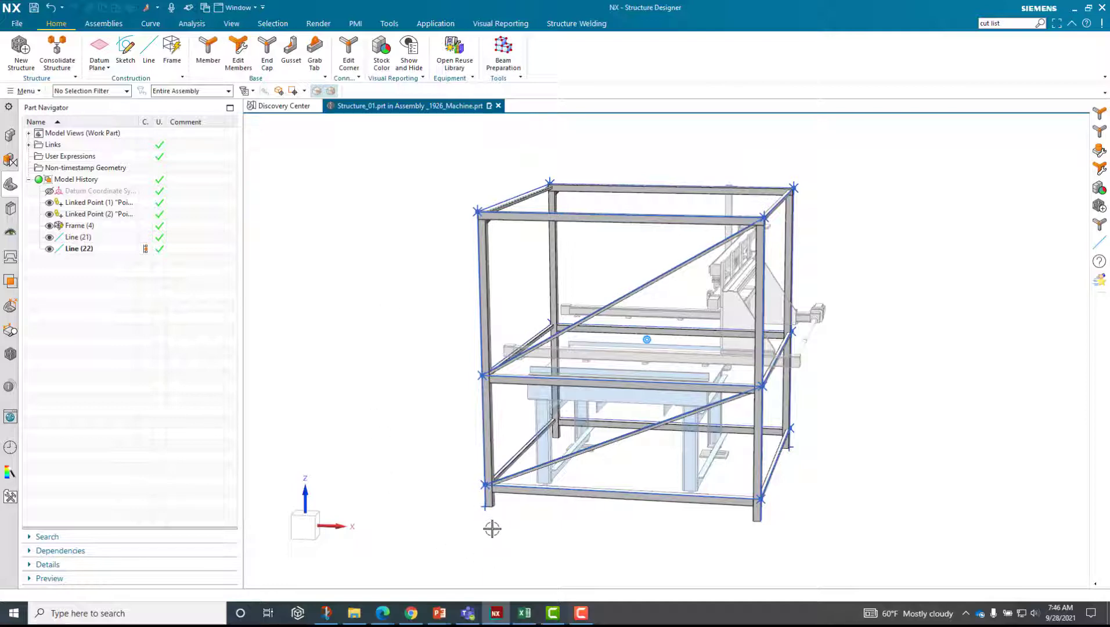
{"action": "middle_click_drag", "start_coordinate": [491, 528], "coordinate": [404, 124]}
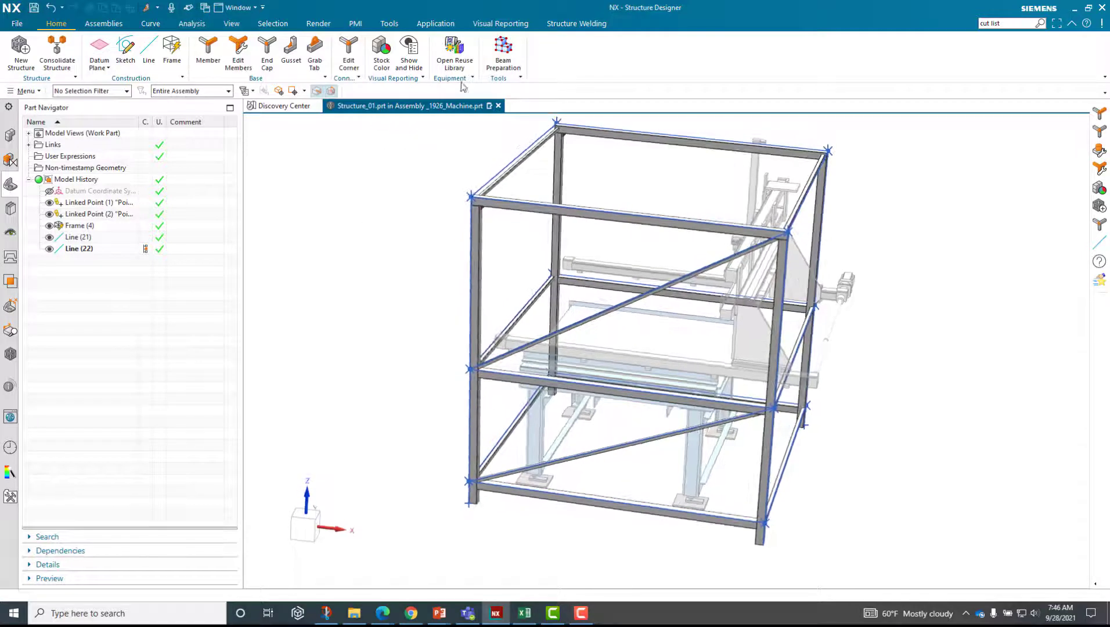
{"action": "left_click", "coordinate": [453, 55]}
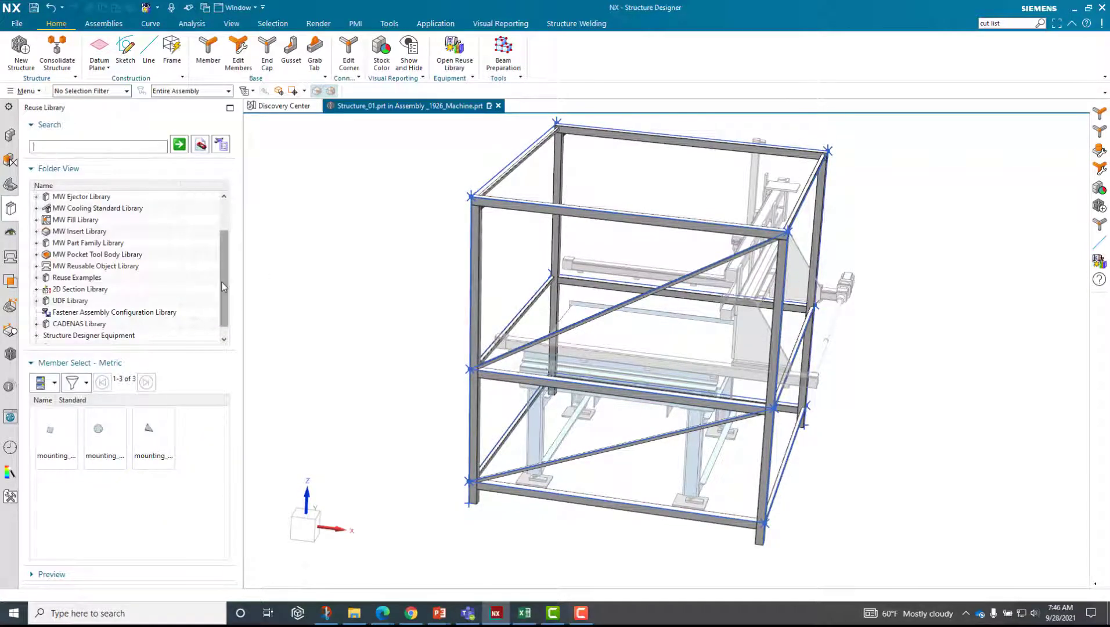
{"action": "left_click_drag", "start_coordinate": [226, 291], "coordinate": [227, 301]}
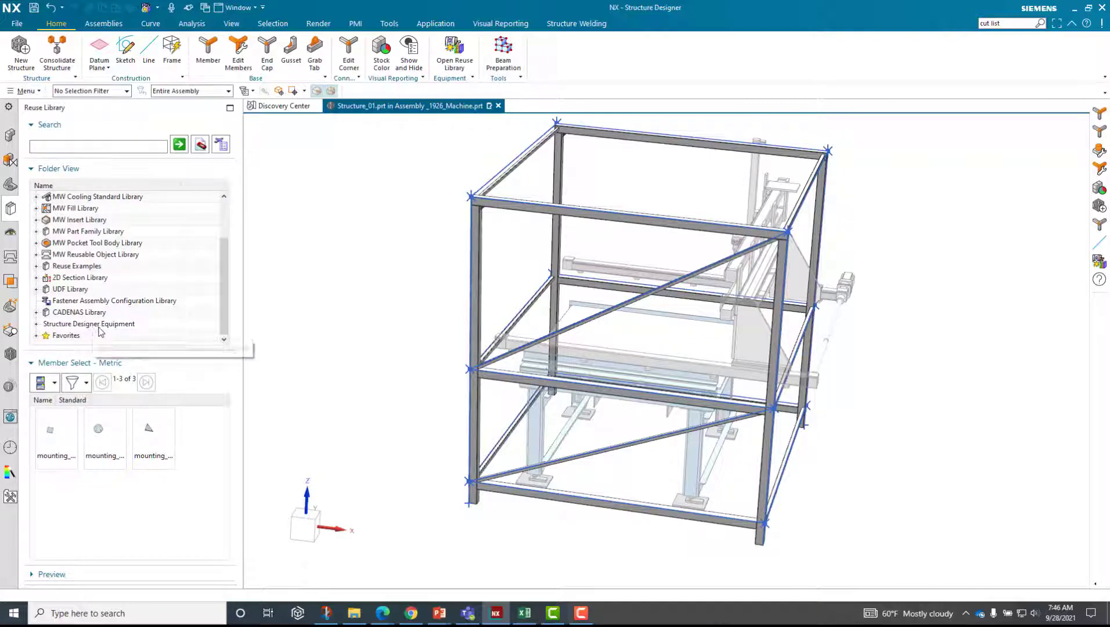
{"action": "left_click", "coordinate": [48, 450]}
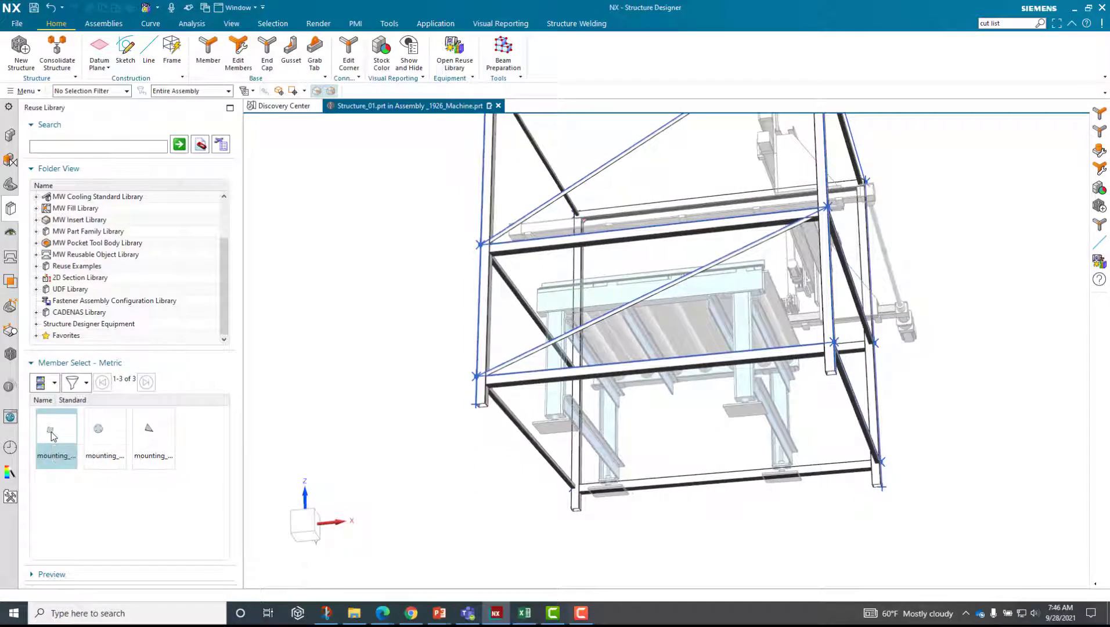
{"action": "left_click_drag", "start_coordinate": [51, 436], "coordinate": [508, 418]}
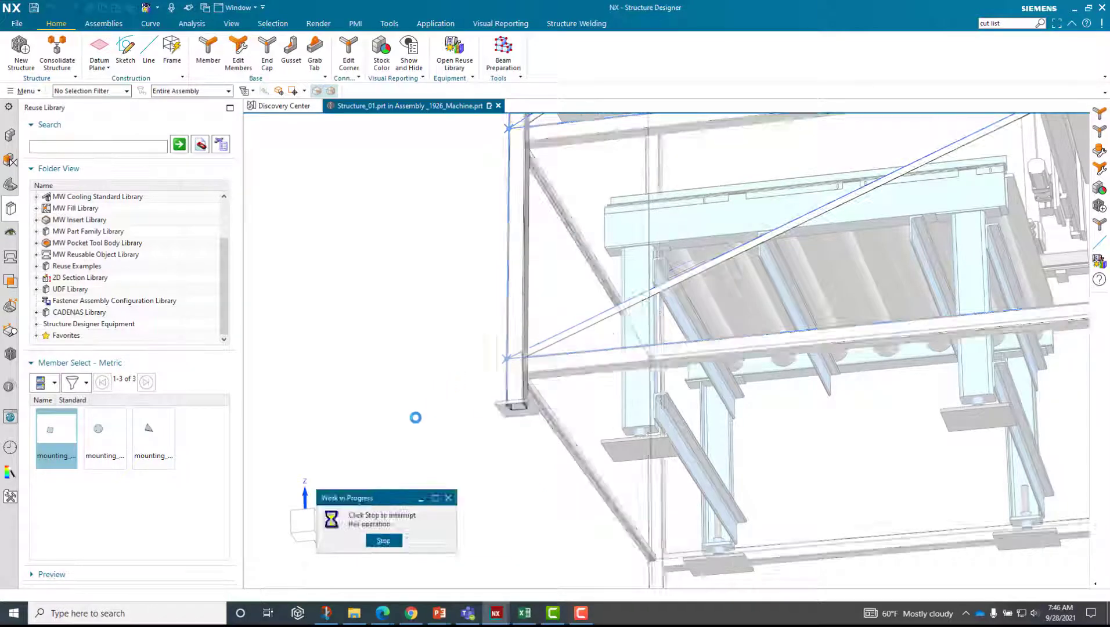
{"action": "left_click", "coordinate": [554, 352]}
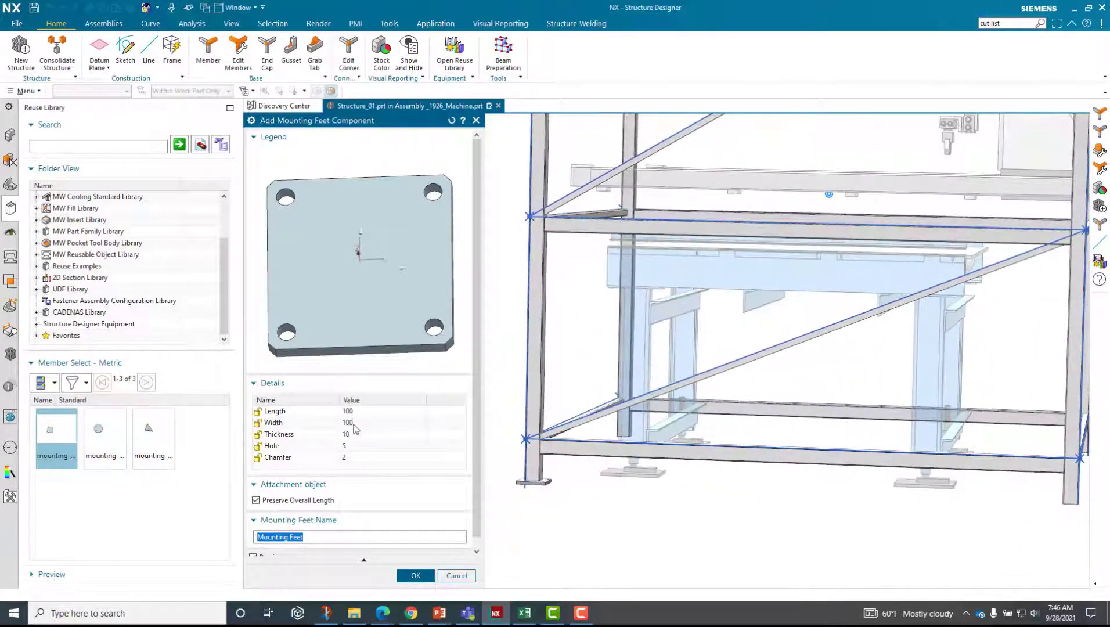
{"action": "scroll", "coordinate": [369, 490], "scroll_direction": "down", "scroll_amount": 1}
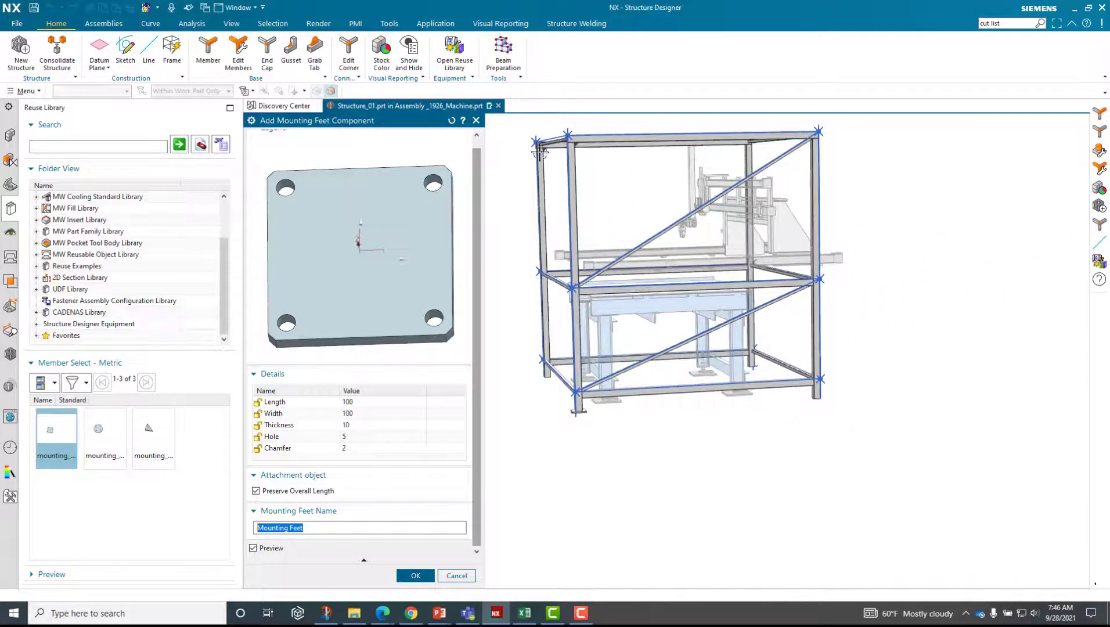
{"action": "scroll", "coordinate": [435, 542], "scroll_direction": "up", "scroll_amount": 1}
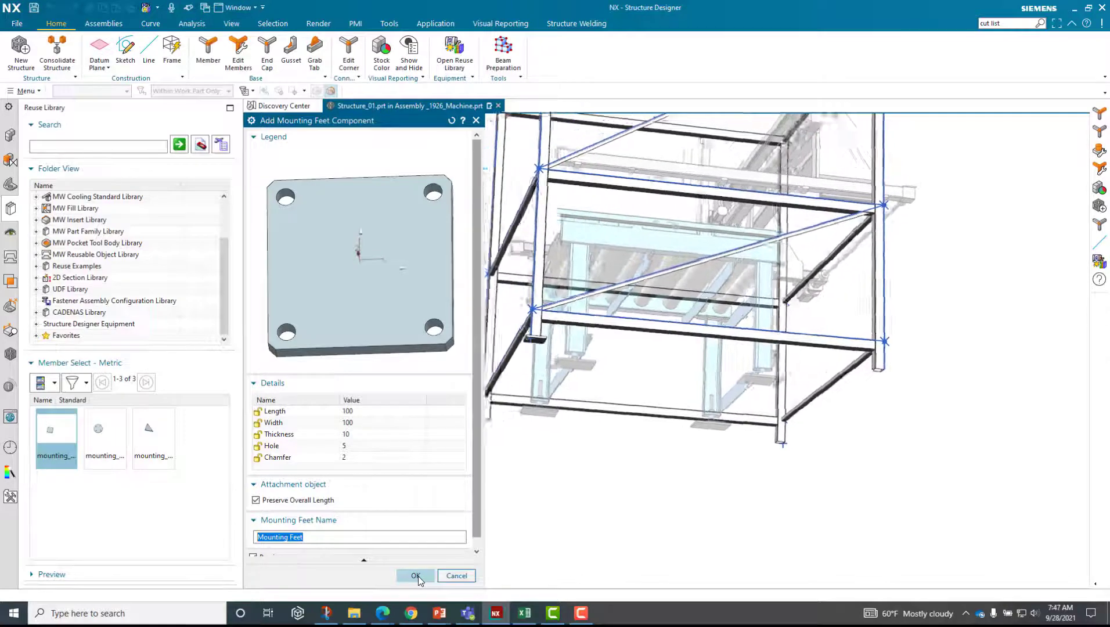
{"action": "left_click", "coordinate": [415, 575]}
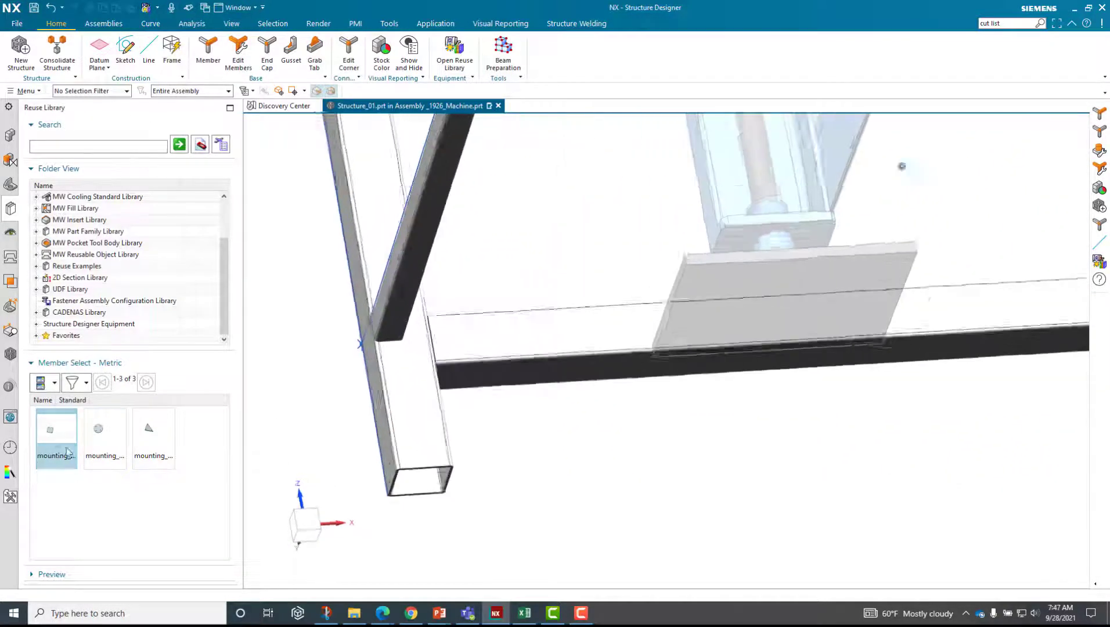
Step: Add the same rectangular mounting foot to the open lower ends of two more frame posts
{"action": "left_click_drag", "start_coordinate": [54, 437], "coordinate": [440, 502]}
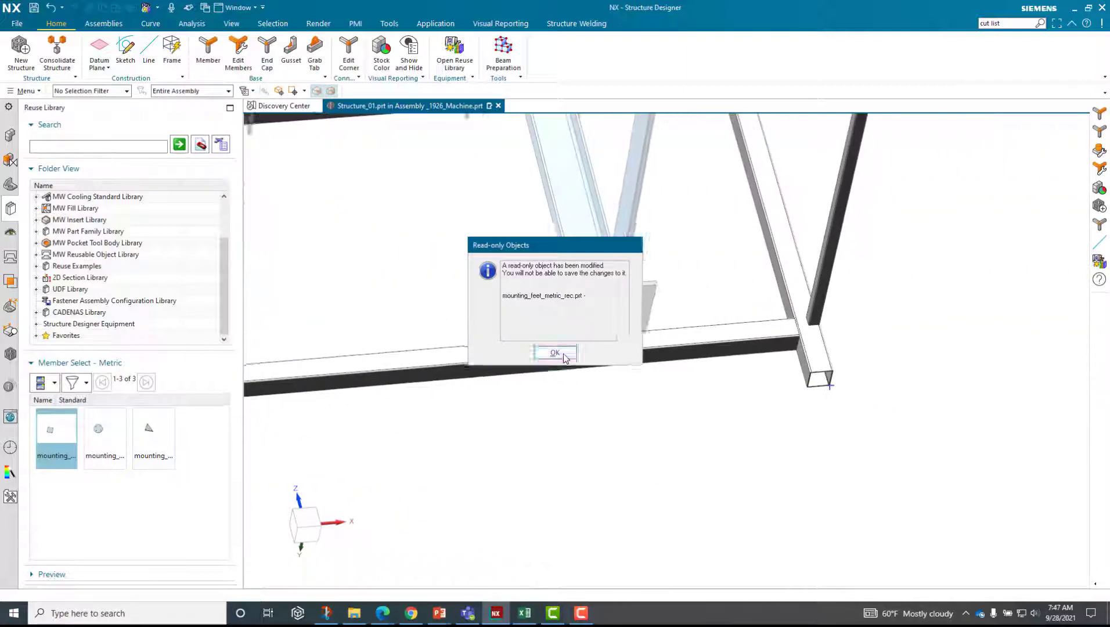
{"action": "left_click", "coordinate": [564, 357]}
{"action": "left_click_drag", "start_coordinate": [47, 461], "coordinate": [410, 518]}
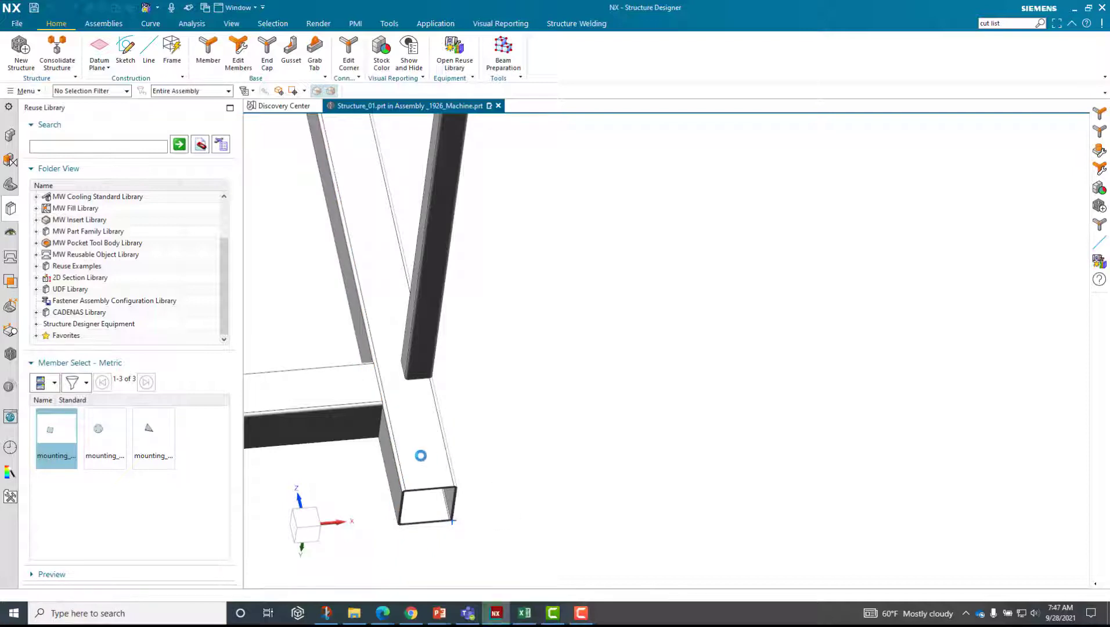
{"action": "left_click", "coordinate": [562, 353]}
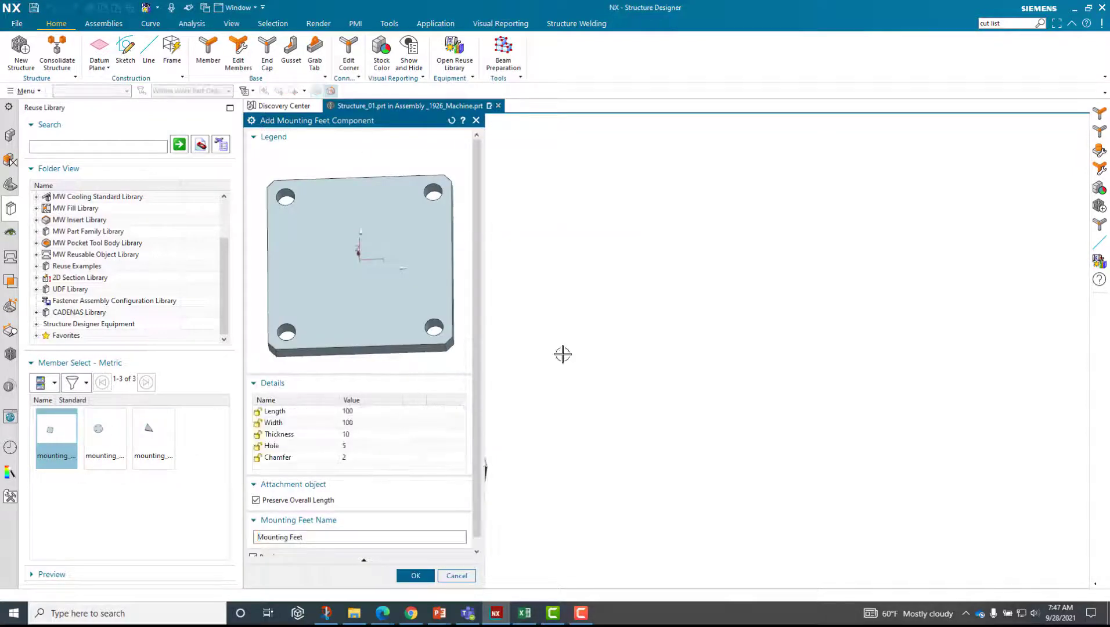
{"action": "middle_click", "coordinate": [495, 448]}
{"action": "middle_click_drag", "start_coordinate": [570, 438], "coordinate": [503, 378]}
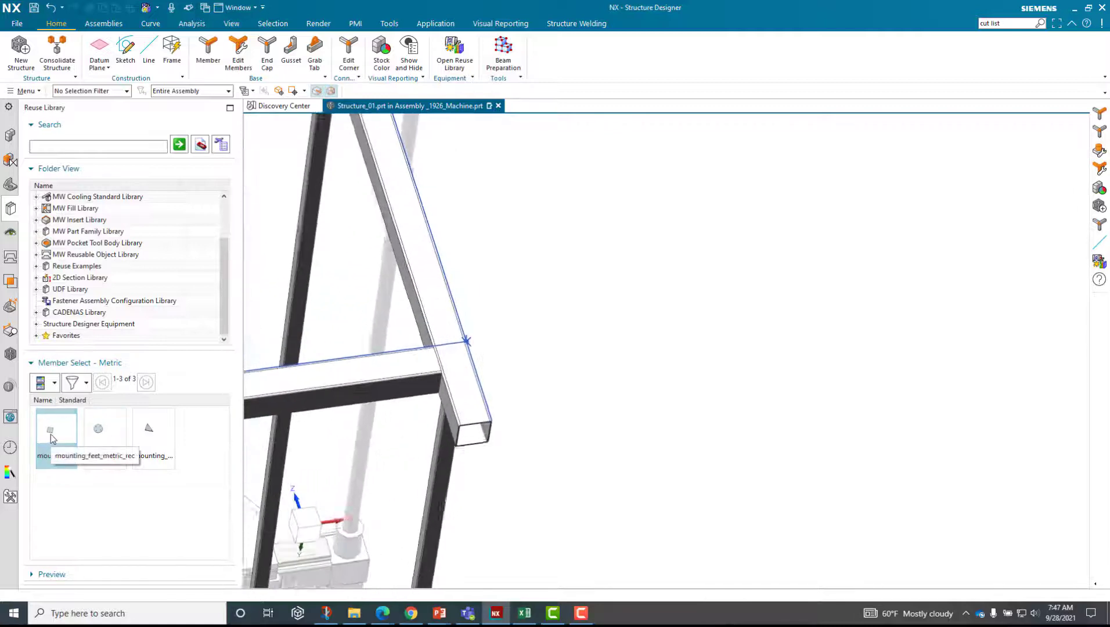
Step: Add a rectangular mounting foot to the last open post end and check the whole frame on its four feet
{"action": "left_click_drag", "start_coordinate": [52, 436], "coordinate": [509, 490]}
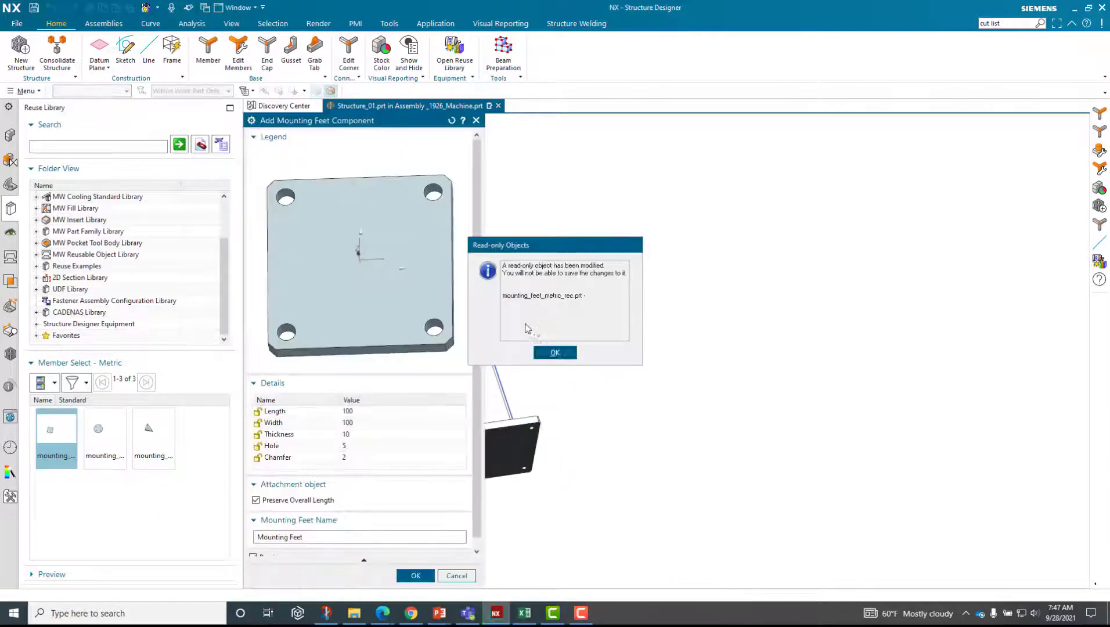
{"action": "left_click", "coordinate": [555, 353]}
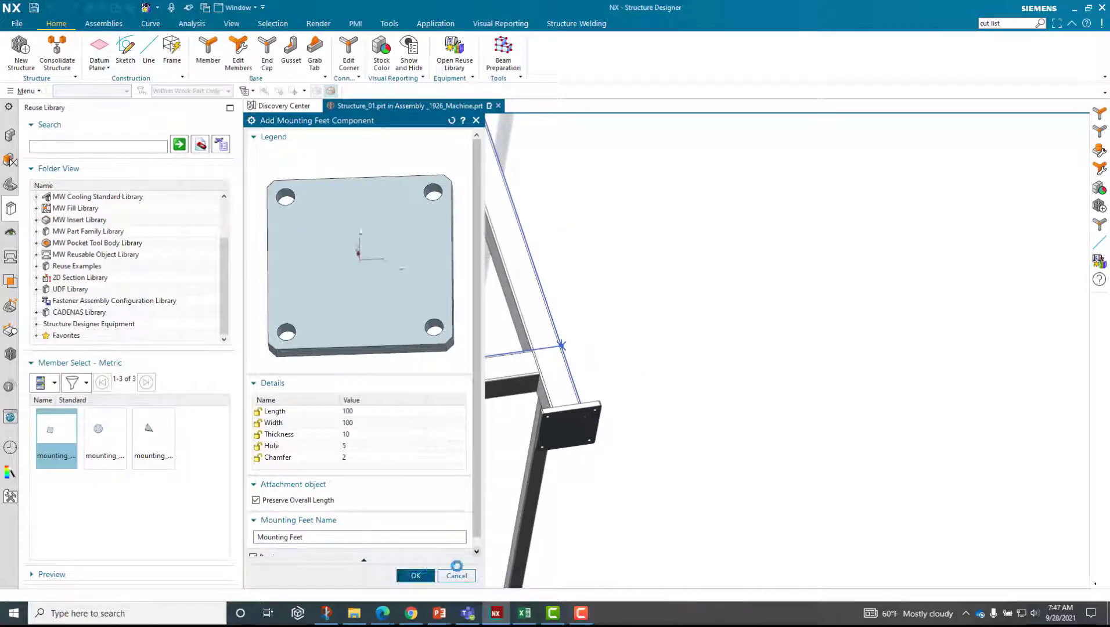
{"action": "left_click", "coordinate": [415, 575]}
{"action": "key", "text": "Home"}
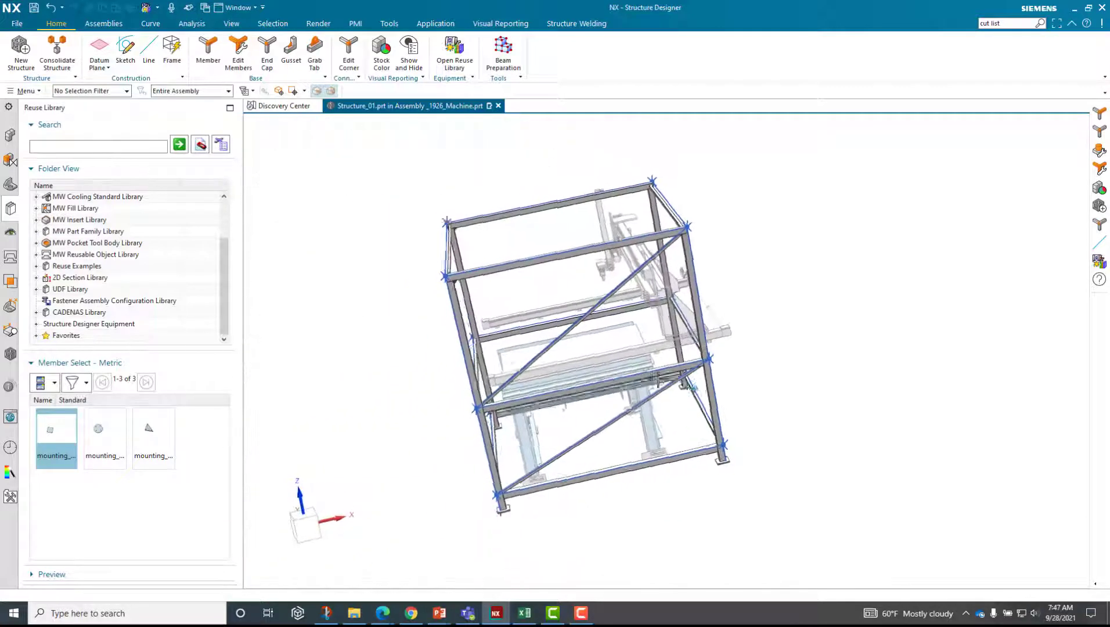
{"action": "key", "text": "ctrl+alt+f"}
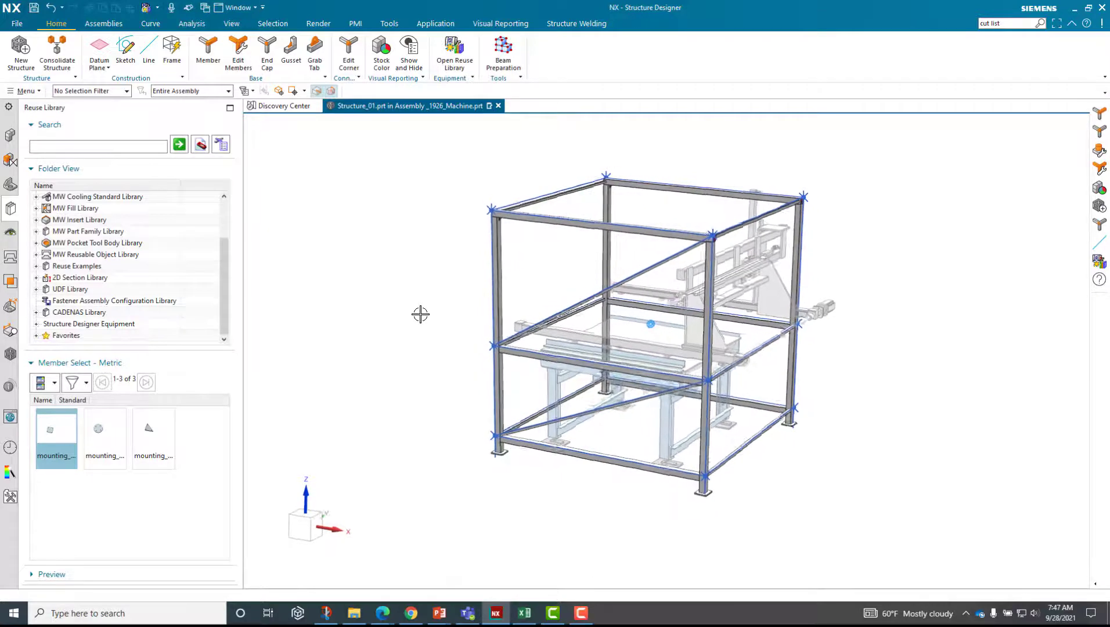
{"action": "key", "text": "Home"}
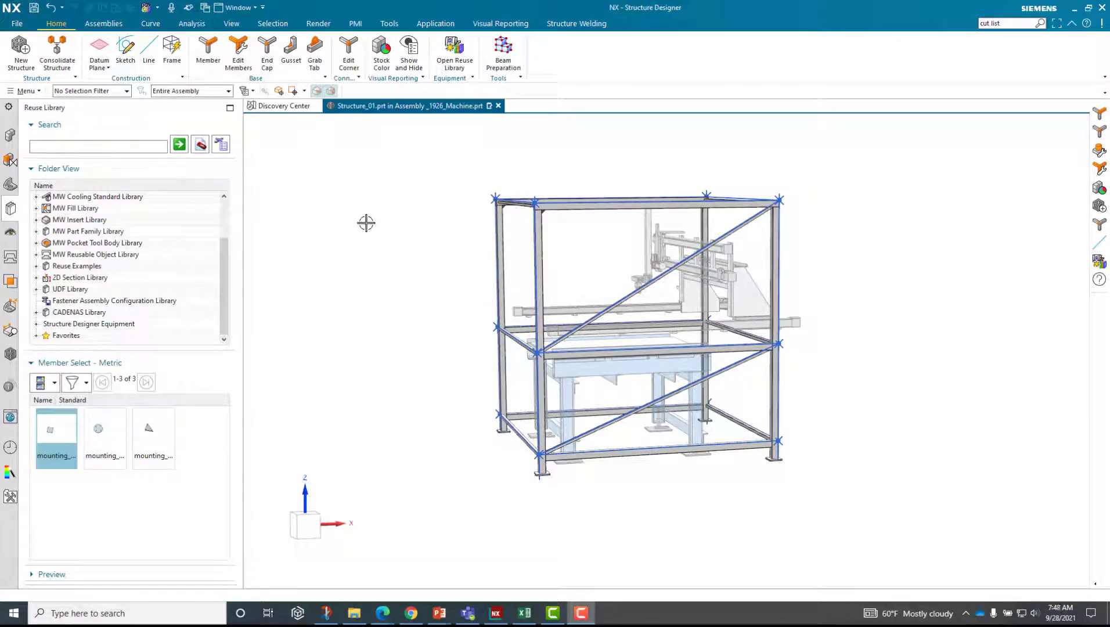
Step: Edit the Frame feature under the structure part's model history, setting the third corner's height to 2100 in Parameter Mode, and finish the frame edit
{"action": "scroll", "coordinate": [353, 197], "scroll_direction": "down", "scroll_amount": 2}
{"action": "mouse_move", "coordinate": [362, 193]}
{"action": "middle_mouse_down"}
{"action": "mouse_move", "coordinate": [384, 240]}
{"action": "mouse_move", "coordinate": [381, 205]}
{"action": "middle_mouse_up"}
{"action": "key", "text": "ctrl+f"}
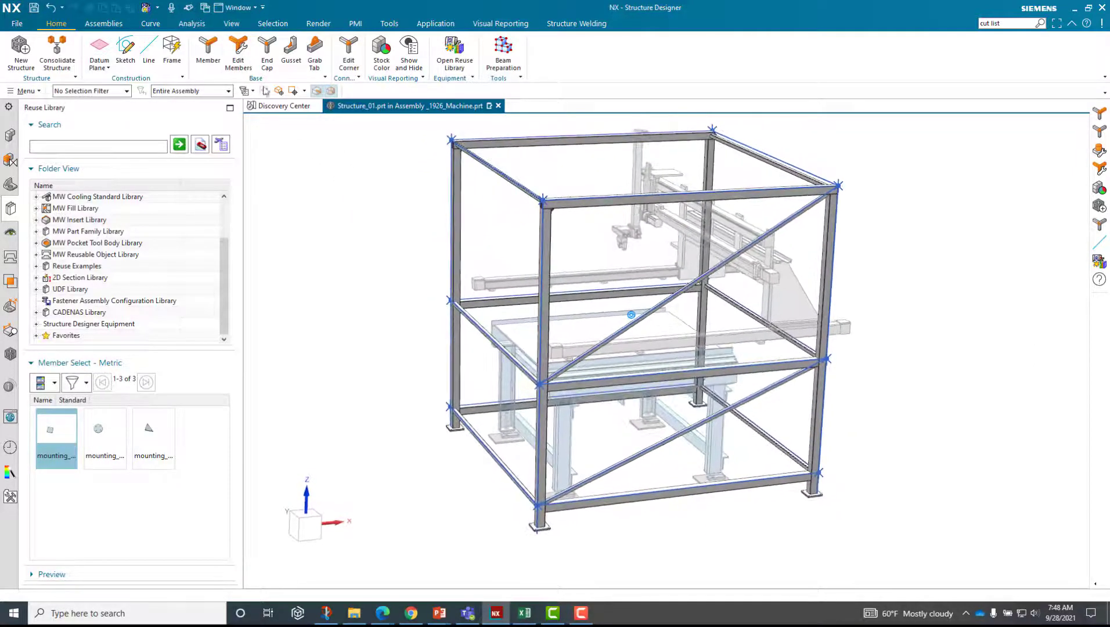
{"action": "left_click", "coordinate": [228, 52]}
{"action": "left_click", "coordinate": [11, 185]}
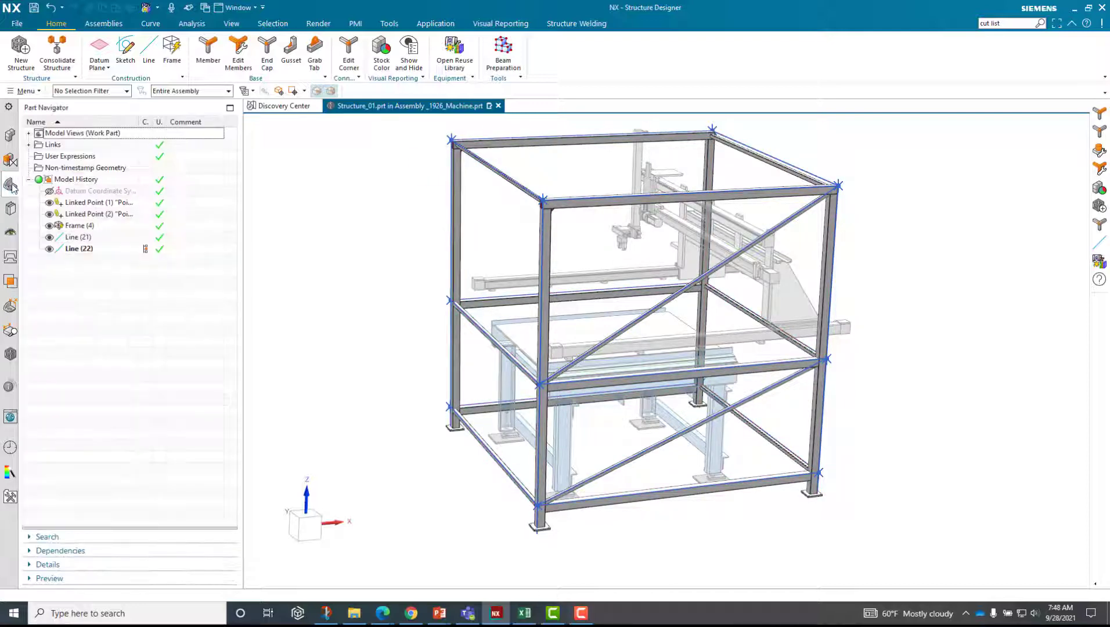
{"action": "left_click", "coordinate": [81, 226]}
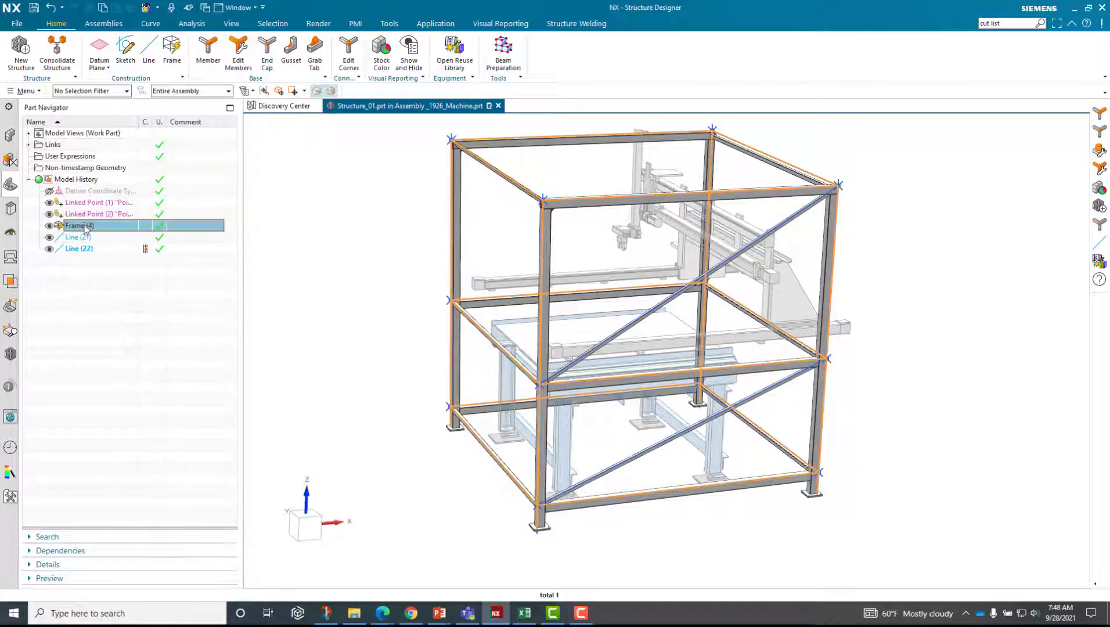
{"action": "double_click", "coordinate": [93, 226]}
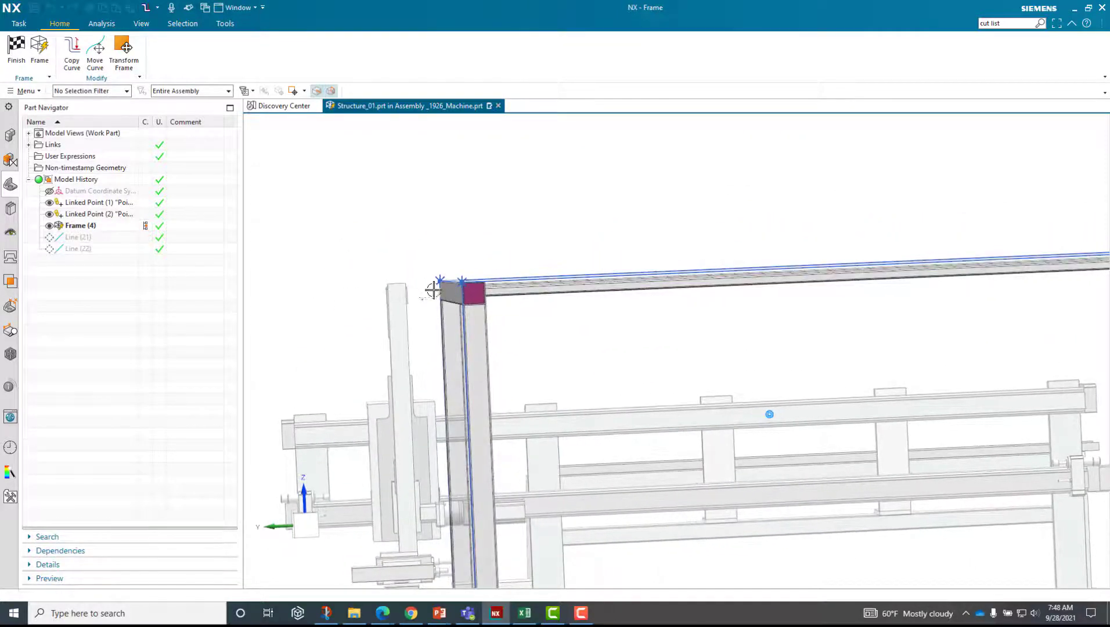
{"action": "left_click", "coordinate": [40, 48]}
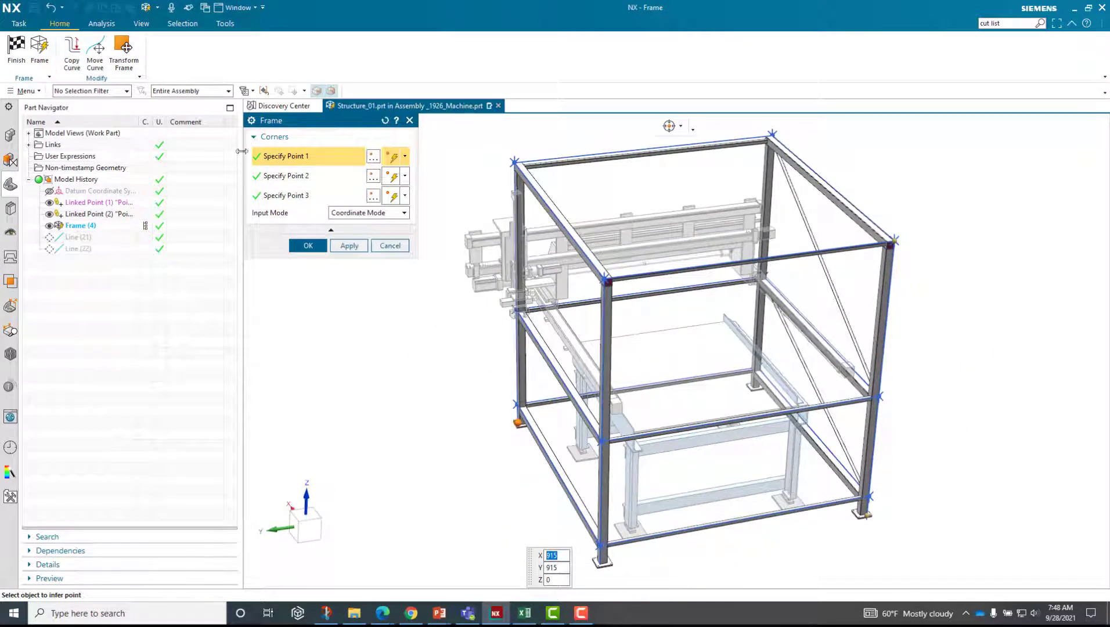
{"action": "left_click", "coordinate": [293, 195]}
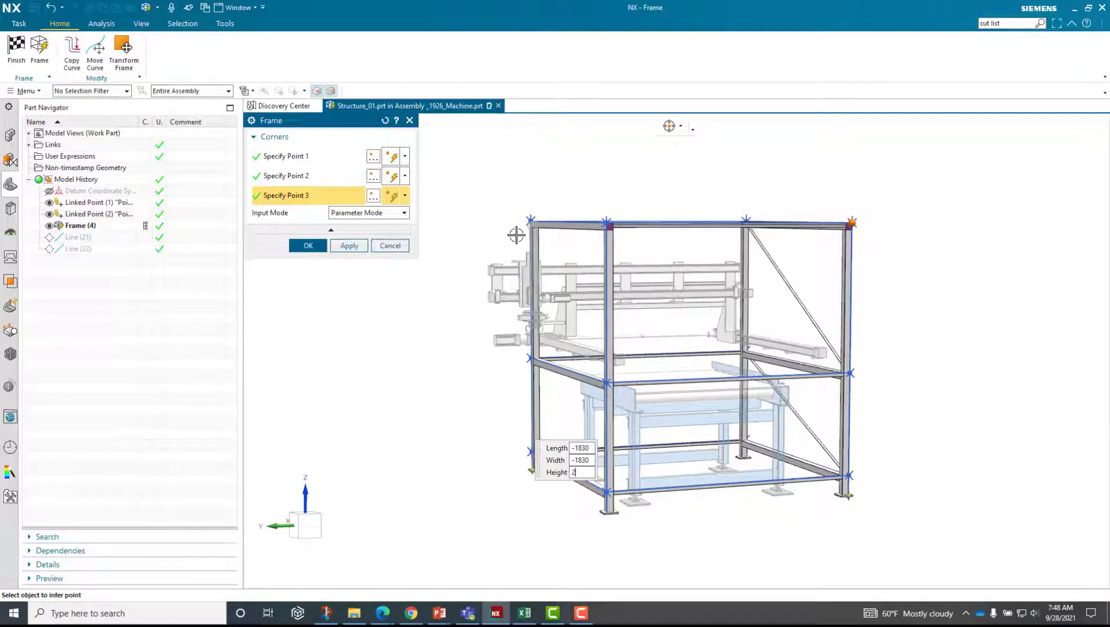
{"action": "key", "text": "Return"}
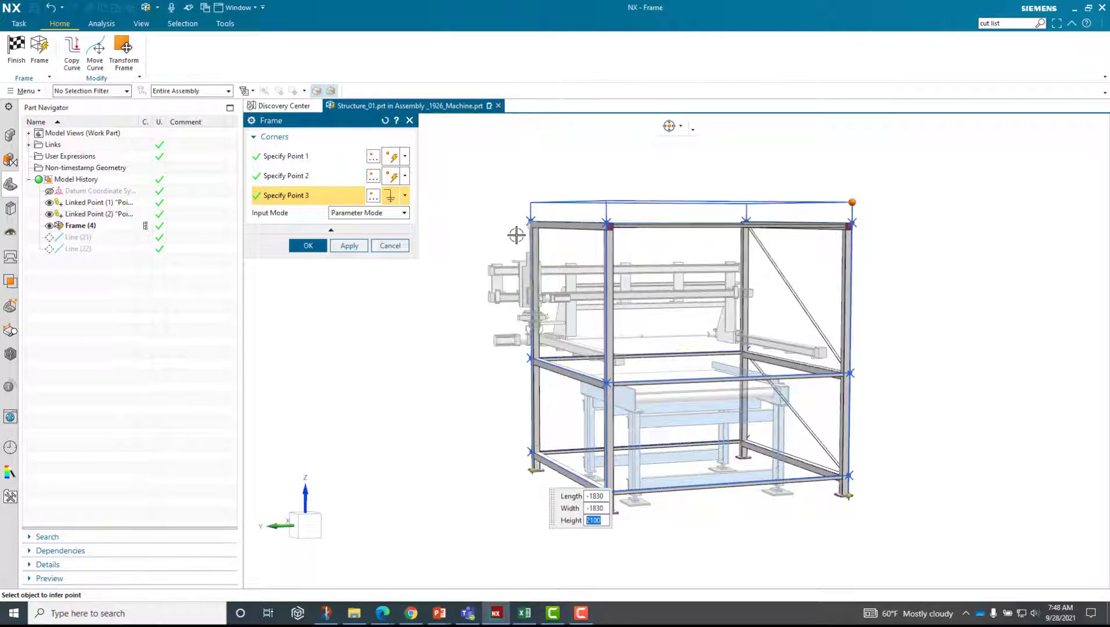
{"action": "left_click", "coordinate": [308, 244]}
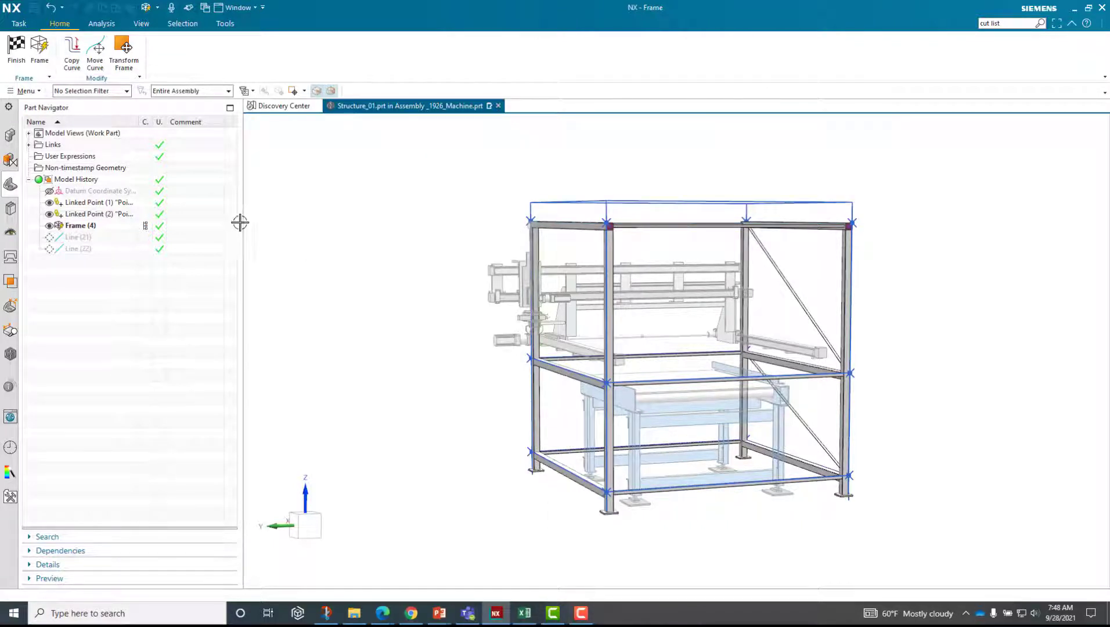
{"action": "left_click", "coordinate": [39, 46]}
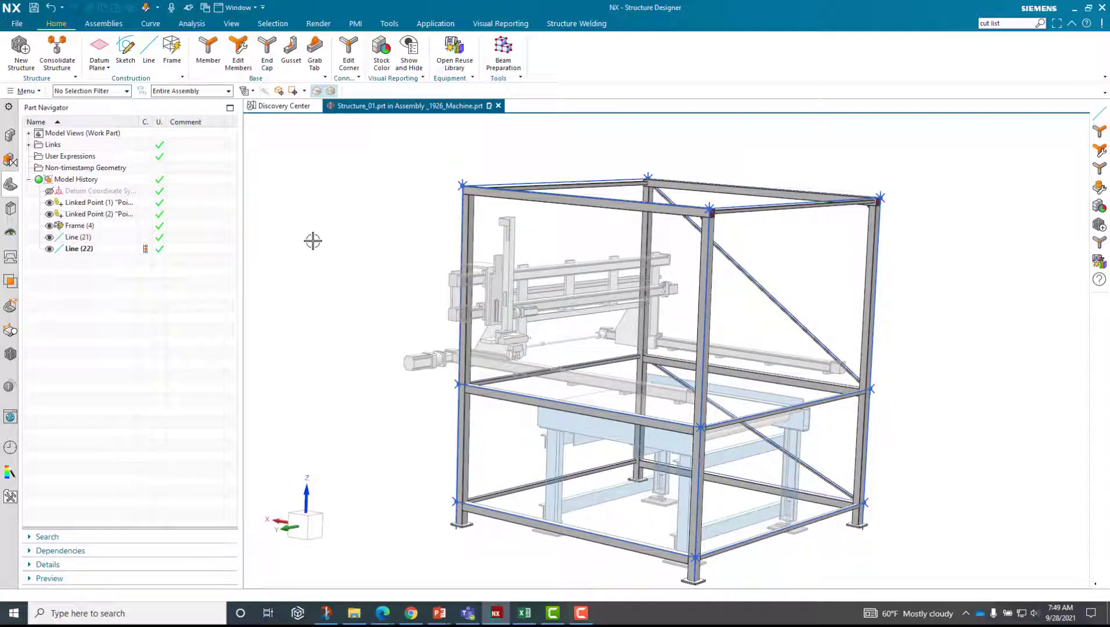
Step: Make the _1926_Machine assembly the work part and create an A2 drawing sheet for it from the template
{"action": "left_click", "coordinate": [10, 135]}
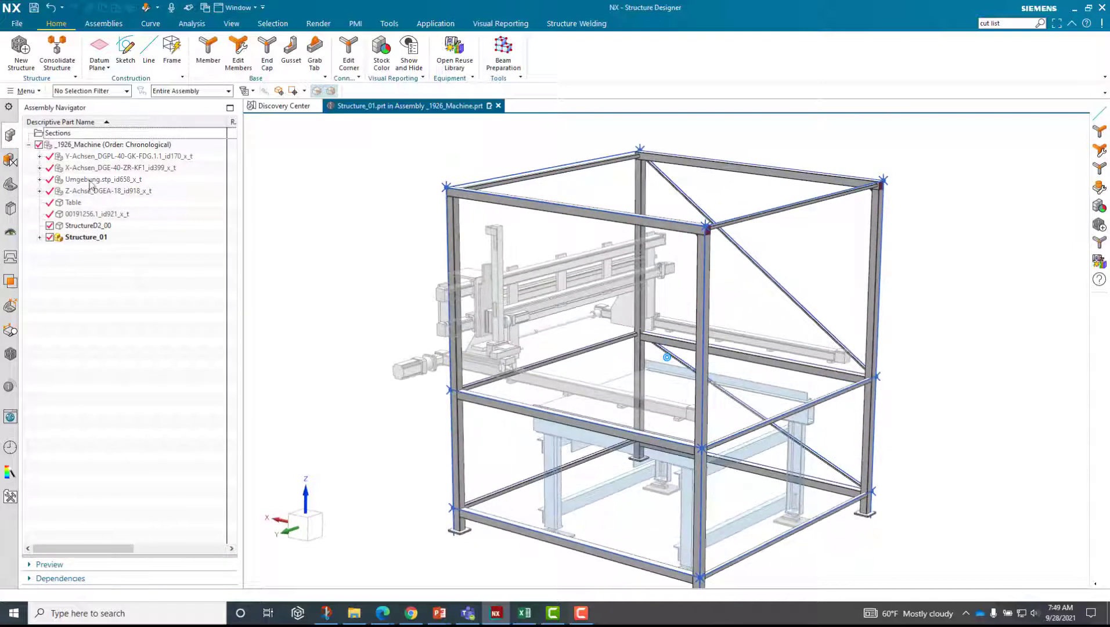
{"action": "double_click", "coordinate": [93, 144]}
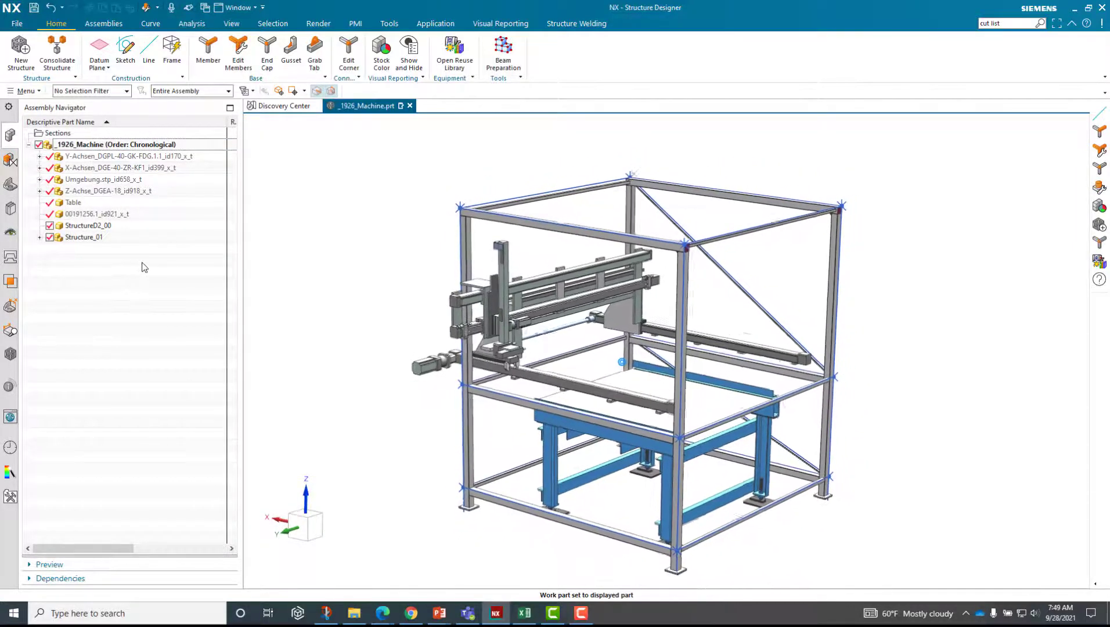
{"action": "left_click", "coordinate": [17, 23]}
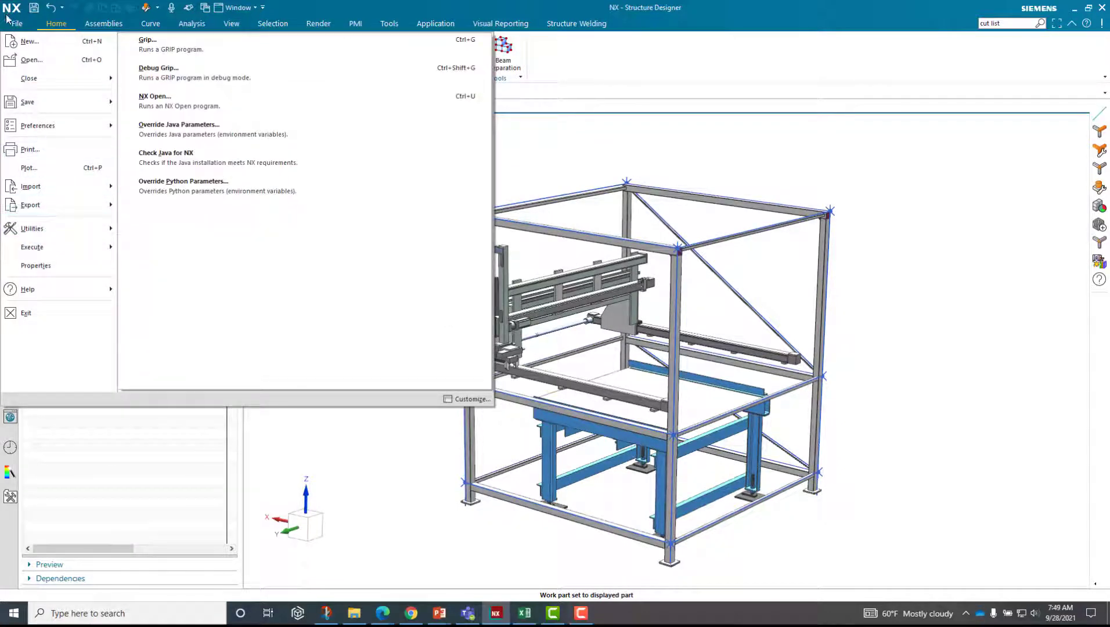
{"action": "left_click", "coordinate": [163, 277]}
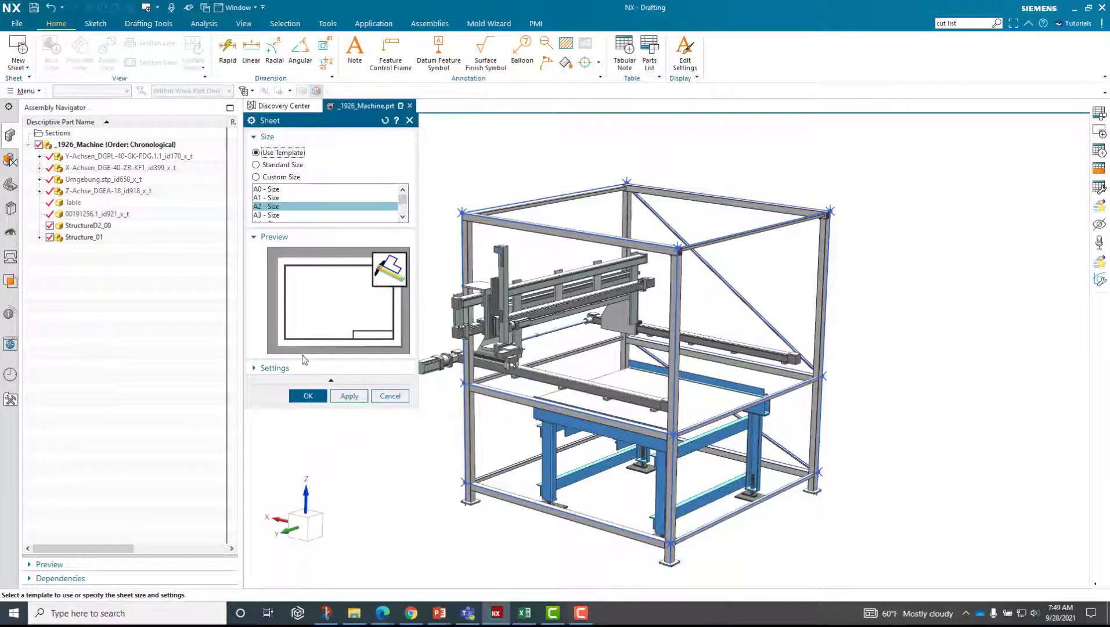
{"action": "left_click", "coordinate": [317, 398]}
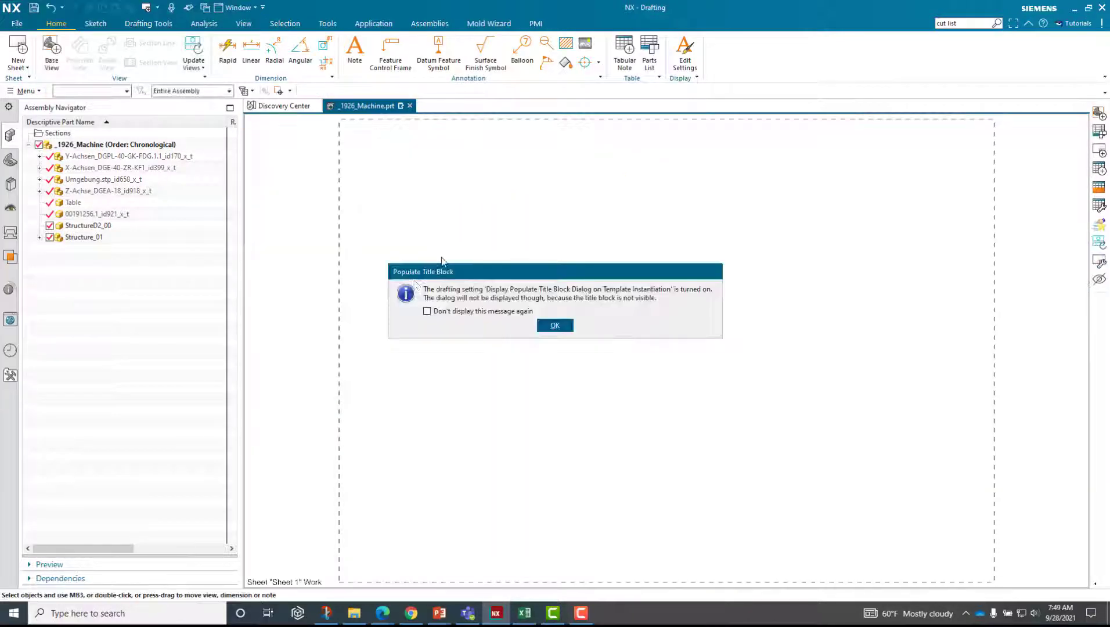
{"action": "left_click", "coordinate": [463, 313]}
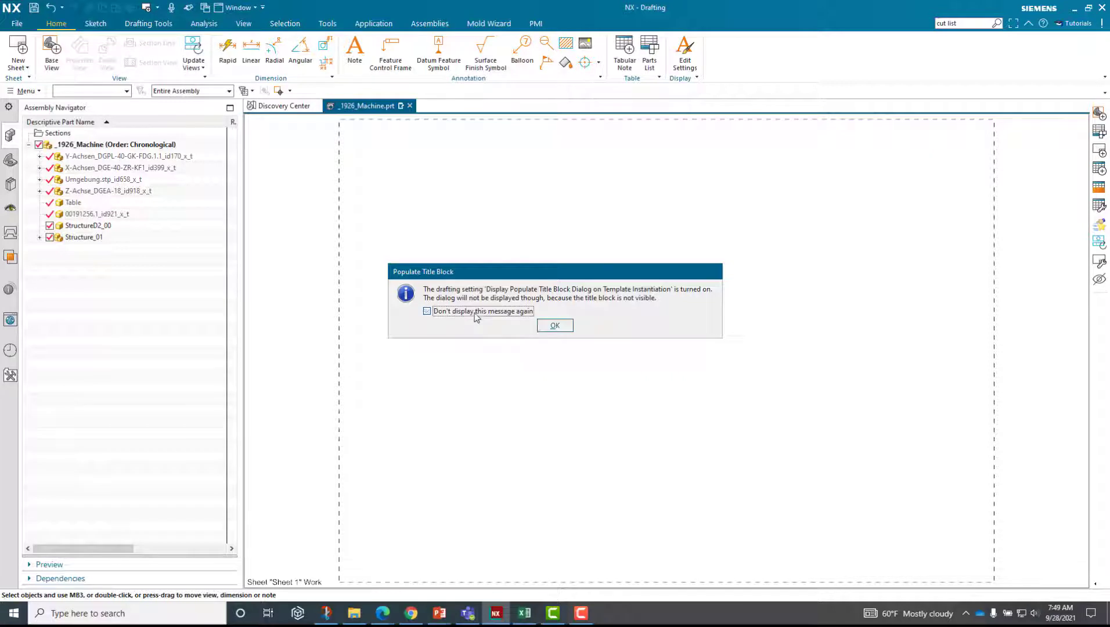
{"action": "left_click", "coordinate": [554, 326]}
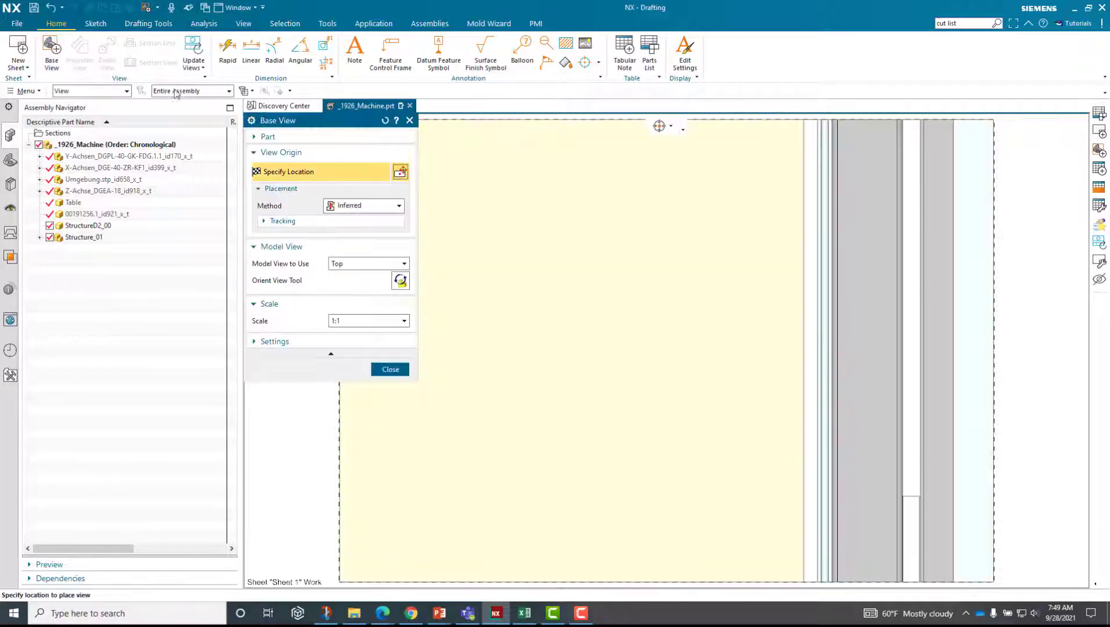
Step: Place a Trimetric base view of the machine assembly at 1:10 scale on the sheet, without any projected view
{"action": "left_click", "coordinate": [356, 264]}
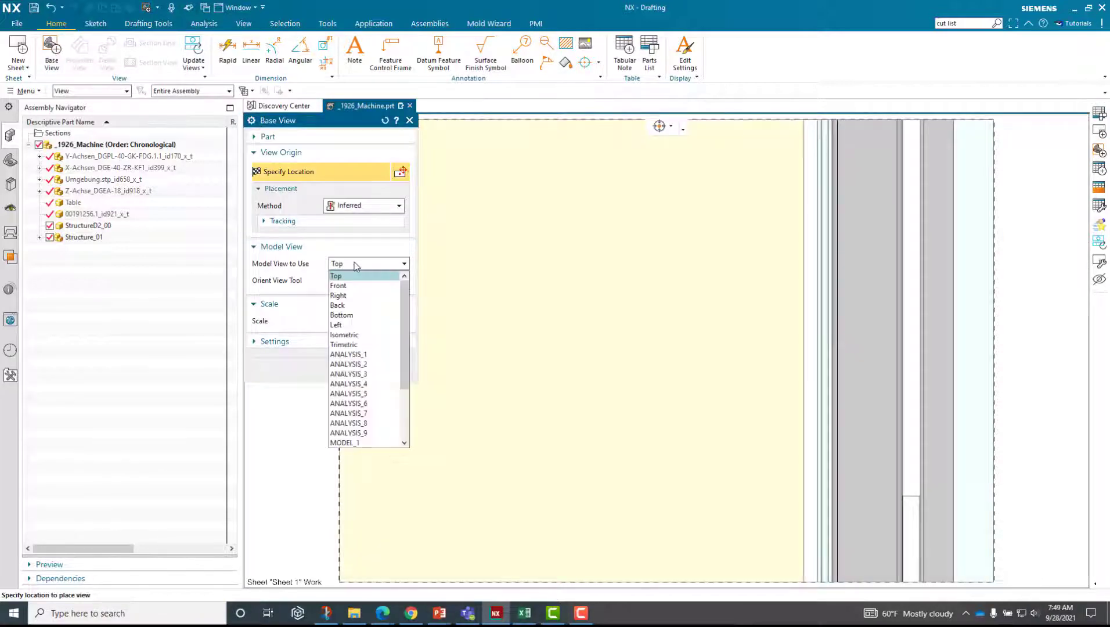
{"action": "left_click", "coordinate": [353, 335]}
{"action": "left_click", "coordinate": [368, 321]}
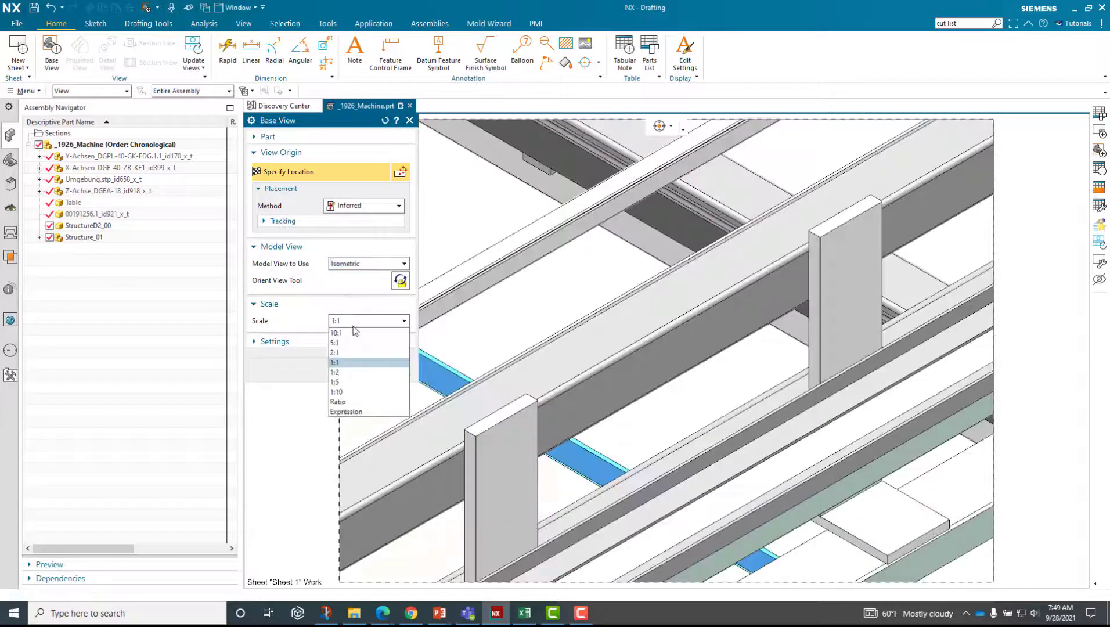
{"action": "left_click", "coordinate": [354, 392]}
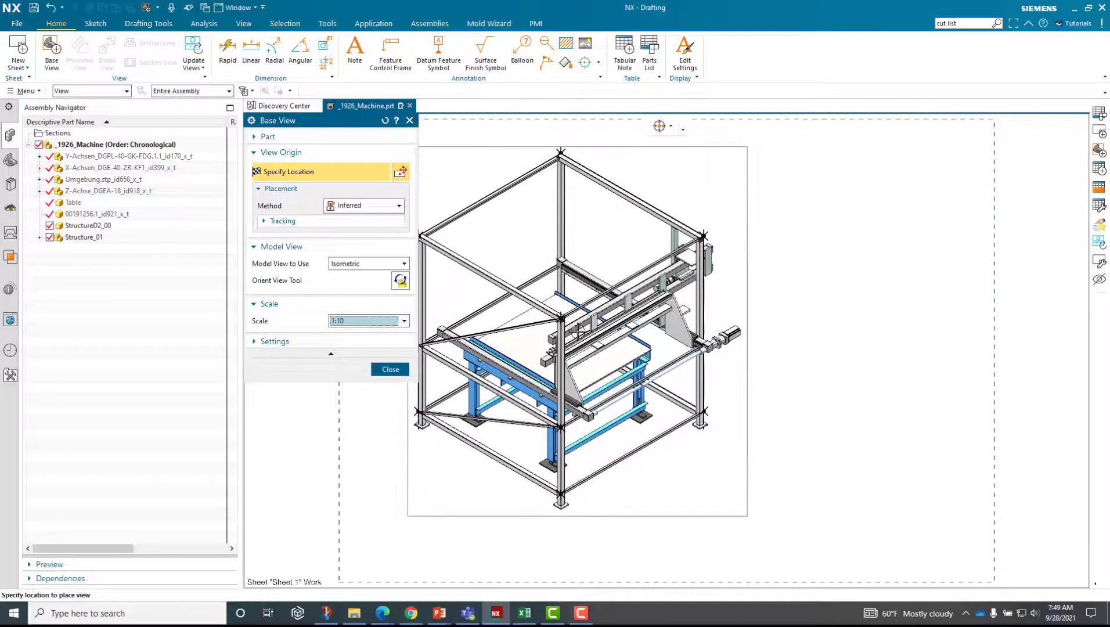
{"action": "left_click", "coordinate": [359, 264]}
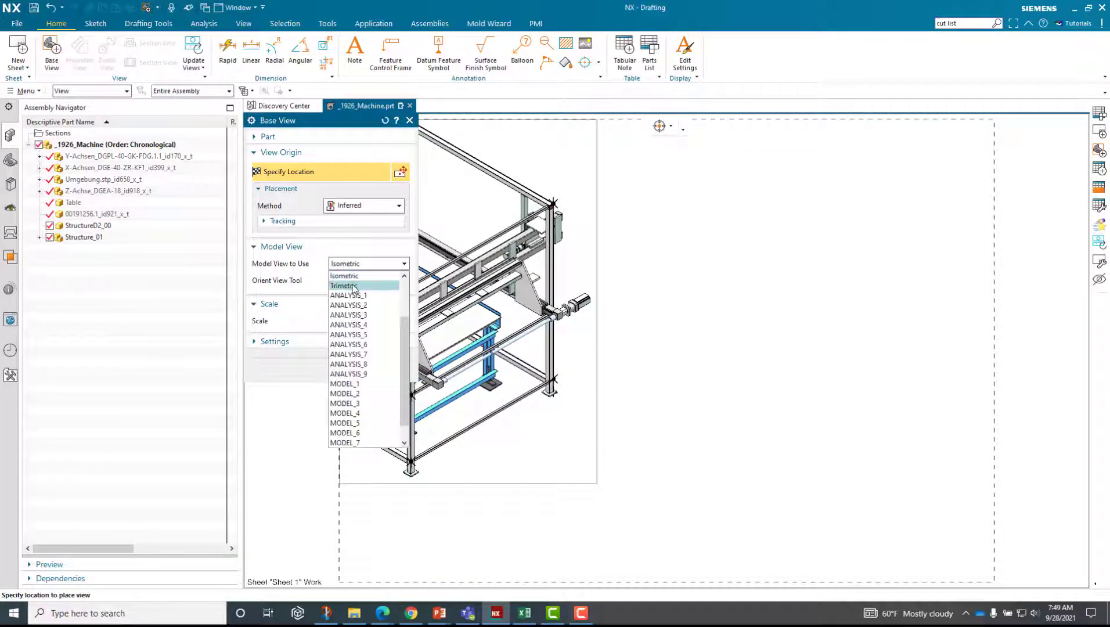
{"action": "left_click", "coordinate": [353, 345]}
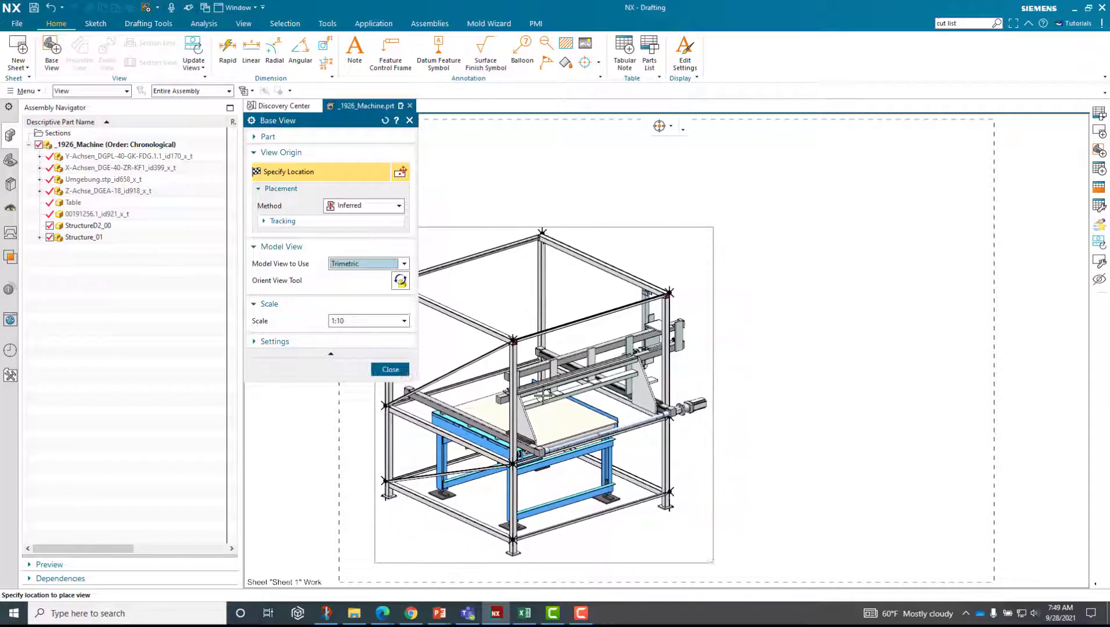
{"action": "left_click", "coordinate": [527, 394]}
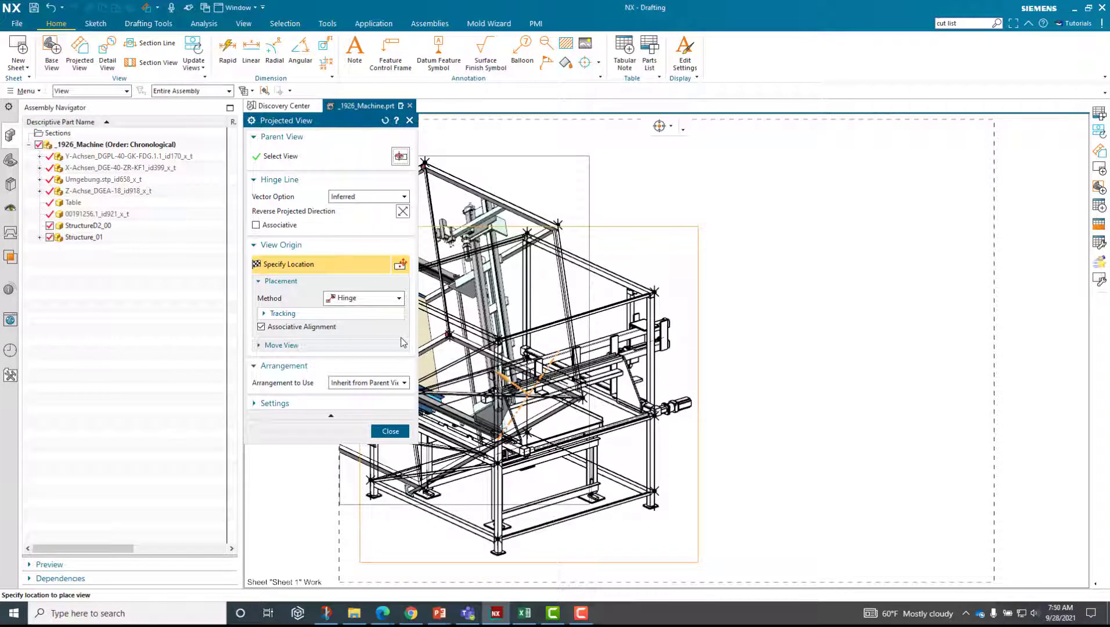
{"action": "key", "text": "Escape"}
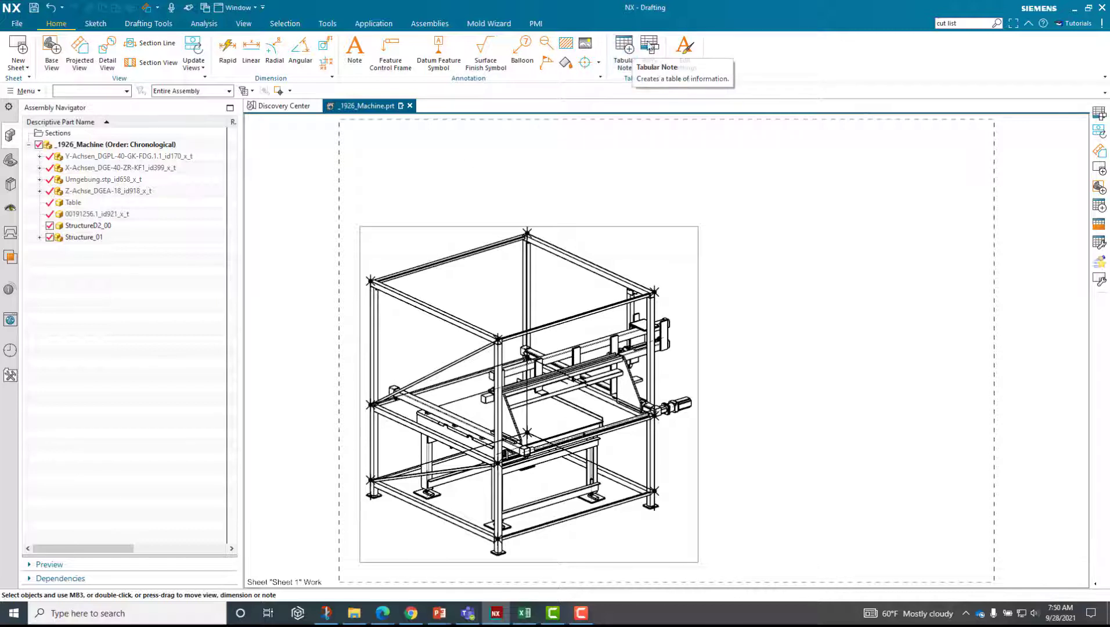
Step: Start a parts list whose contents are all Structure_01 components, from the first square tube member through the last mounting foot
{"action": "left_click", "coordinate": [650, 48]}
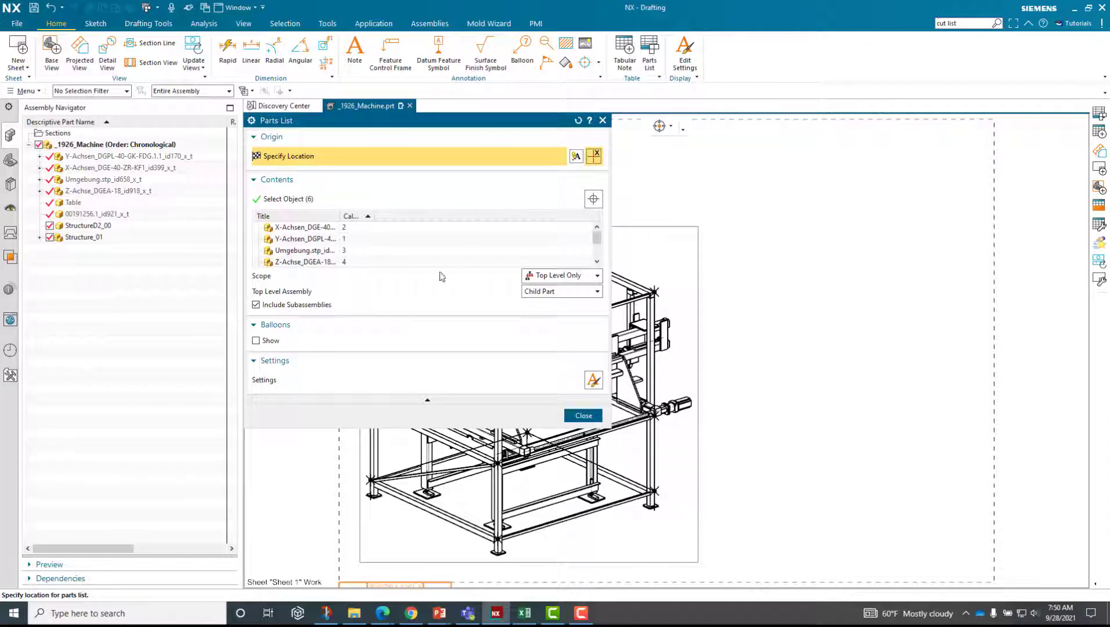
{"action": "left_click", "coordinate": [40, 238]}
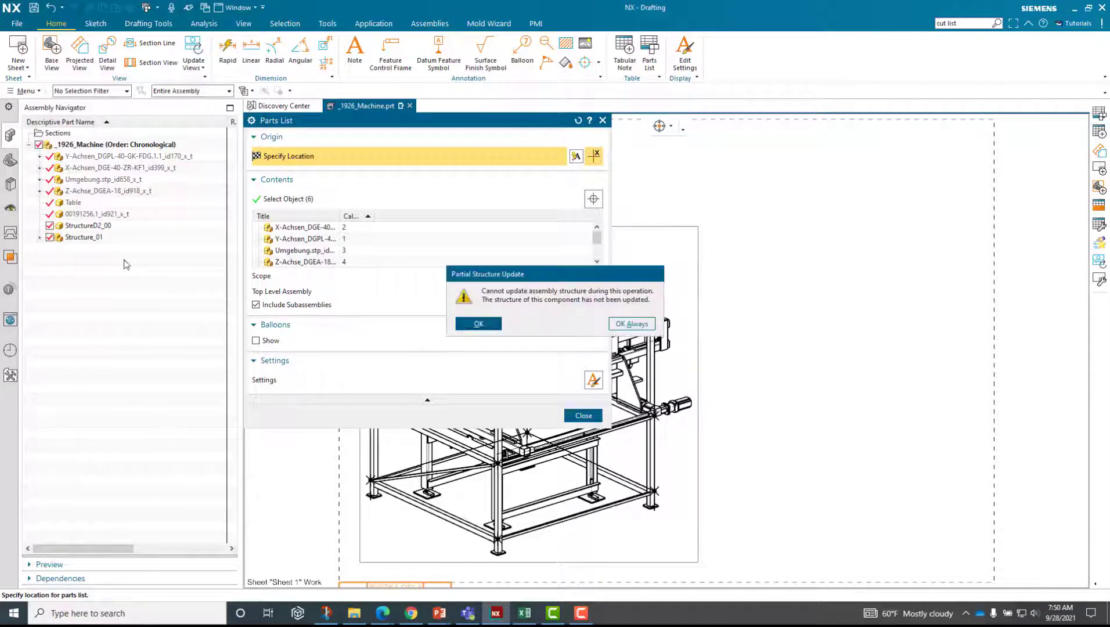
{"action": "left_click", "coordinate": [479, 324]}
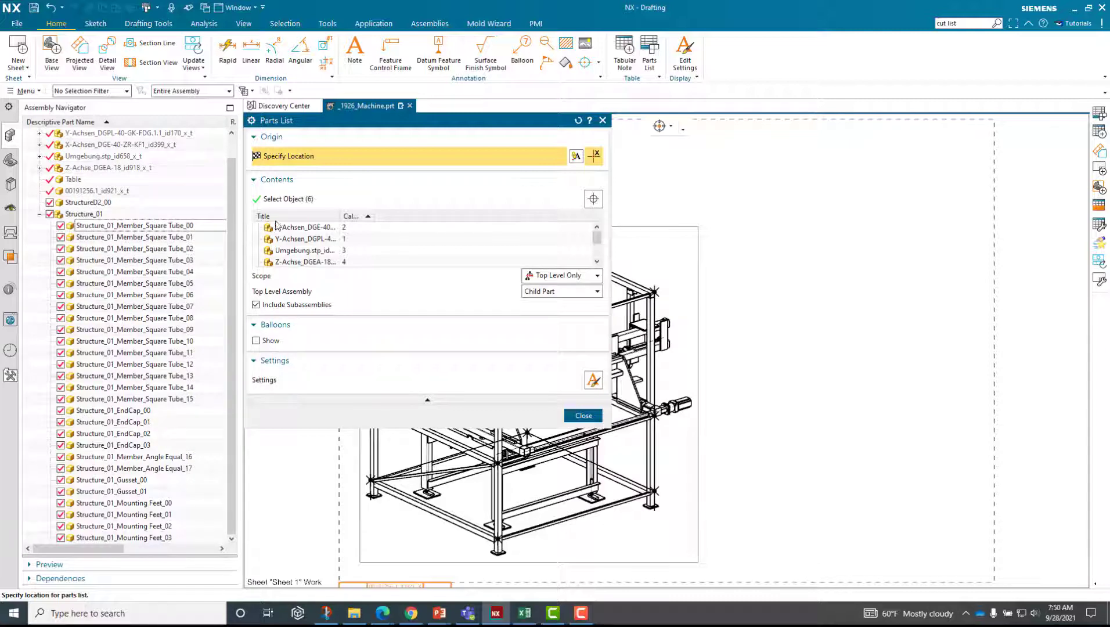
{"action": "left_click", "coordinate": [408, 201]}
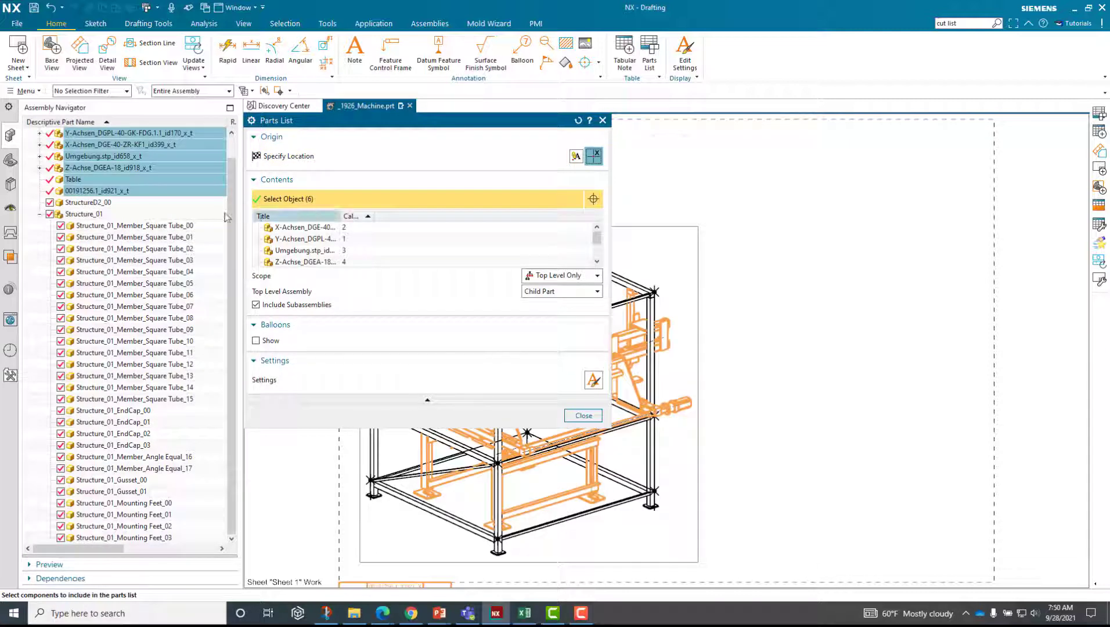
{"action": "left_click", "coordinate": [128, 226]}
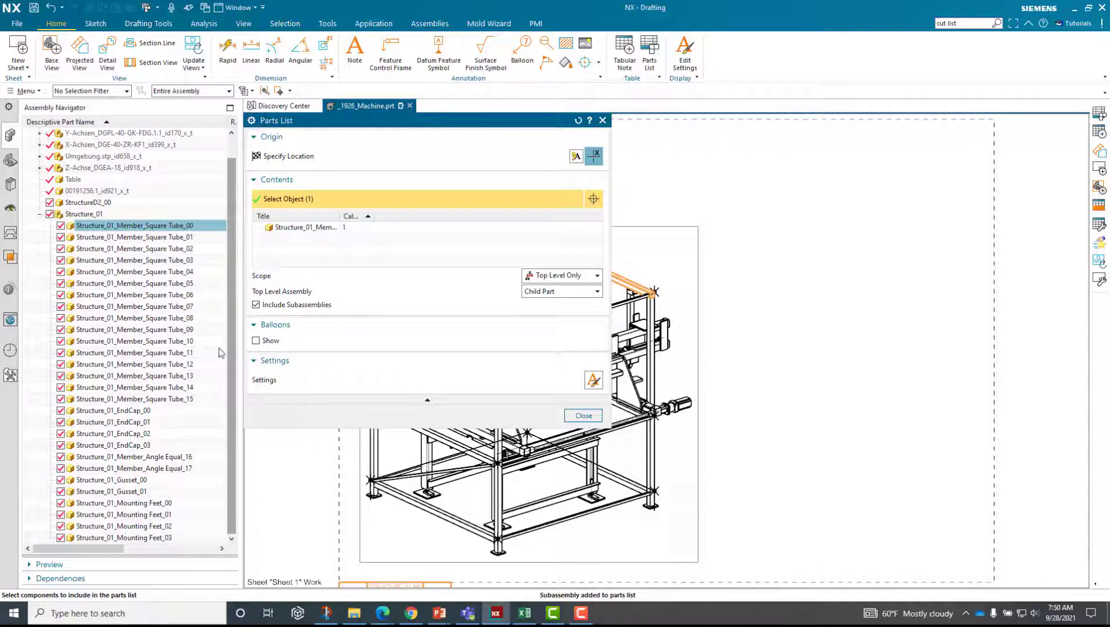
{"action": "left_click", "coordinate": [154, 539], "text": "shift"}
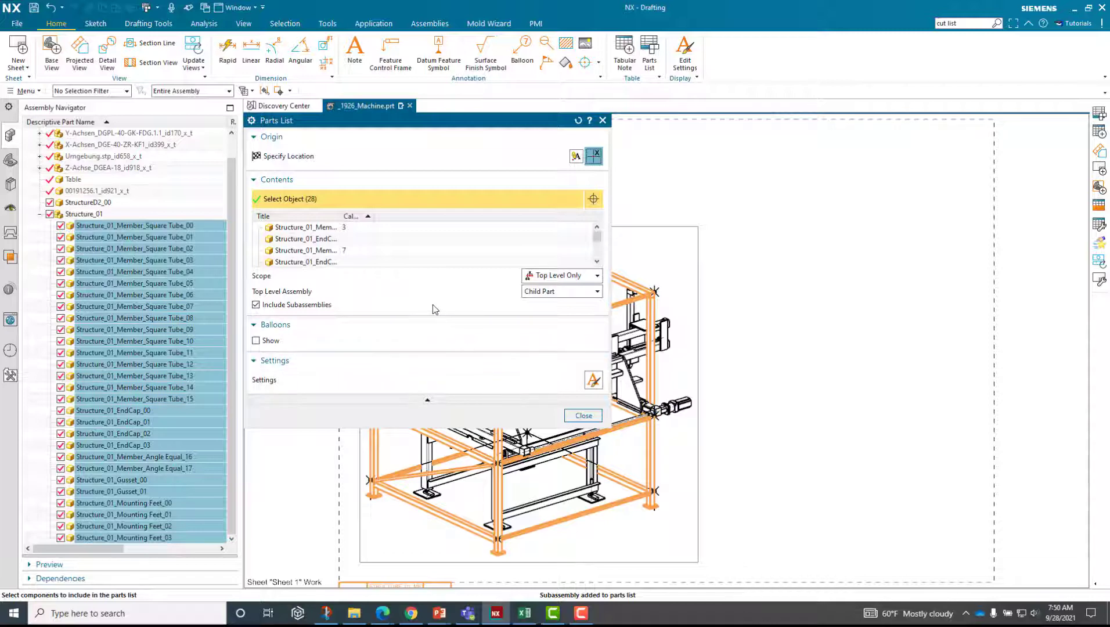
{"action": "middle_click", "coordinate": [421, 319]}
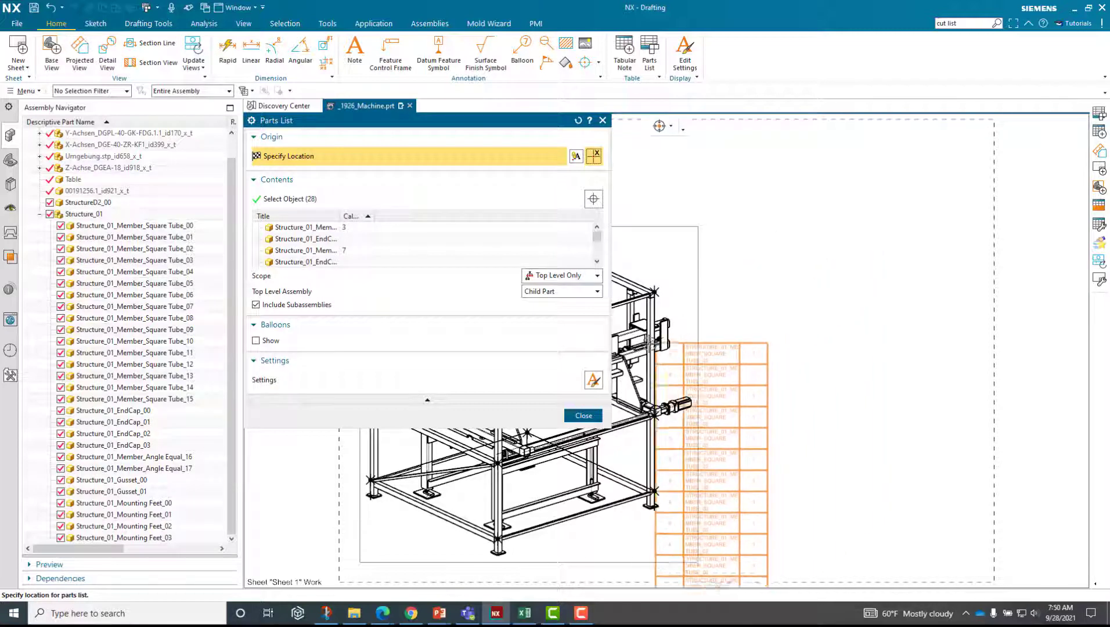
Step: Add a new column to the parts list settings and assign it the Structure Design attribute SD_Cut_Length
{"action": "left_click", "coordinate": [606, 401]}
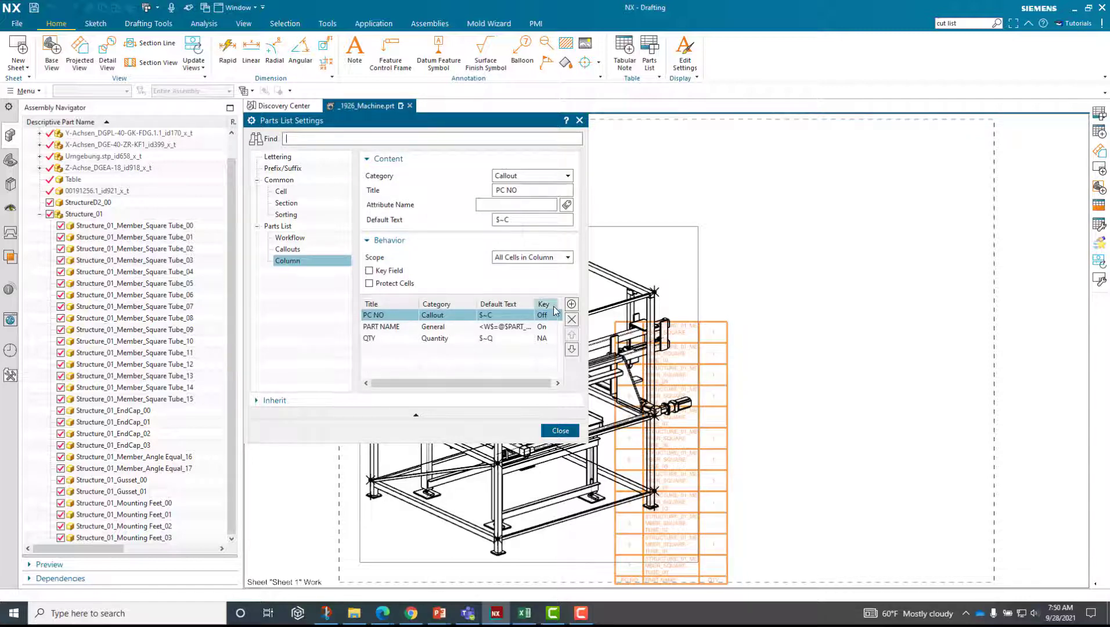
{"action": "left_click", "coordinate": [572, 304]}
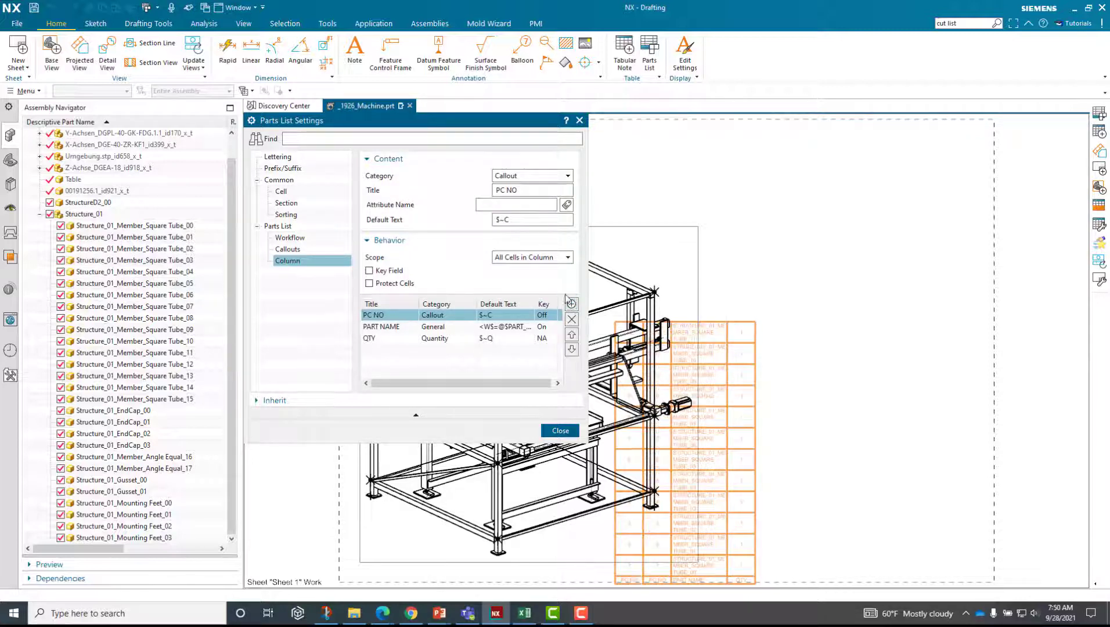
{"action": "left_click", "coordinate": [567, 205]}
{"action": "mouse_move", "coordinate": [404, 197]}
{"action": "left_mouse_down"}
{"action": "mouse_move", "coordinate": [409, 287]}
{"action": "mouse_move", "coordinate": [405, 277]}
{"action": "left_mouse_up"}
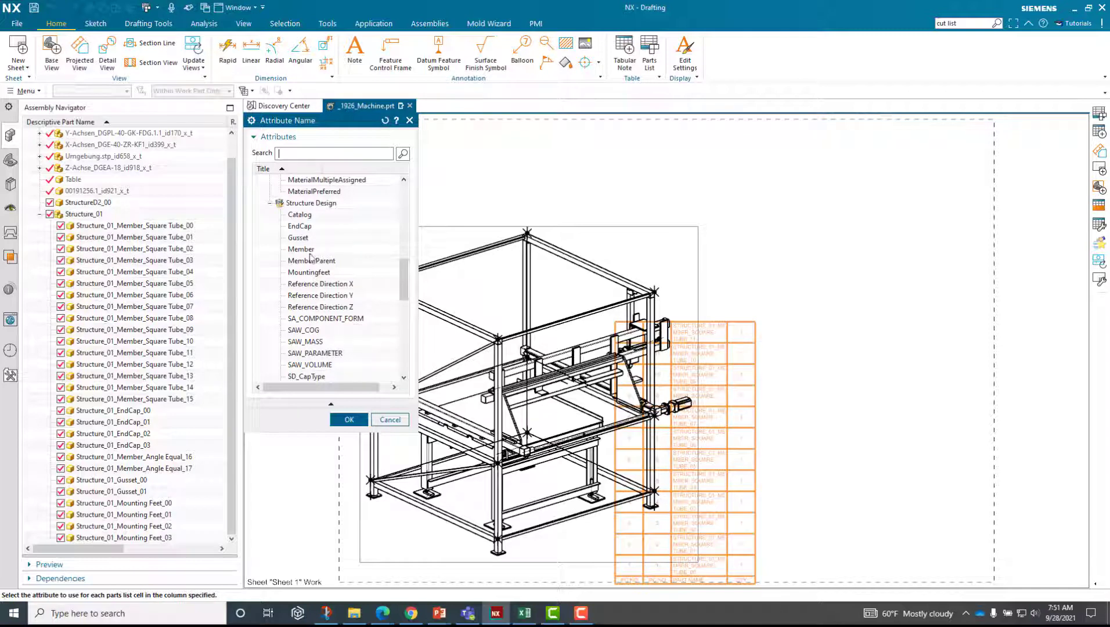
{"action": "left_click_drag", "start_coordinate": [403, 276], "coordinate": [404, 296]}
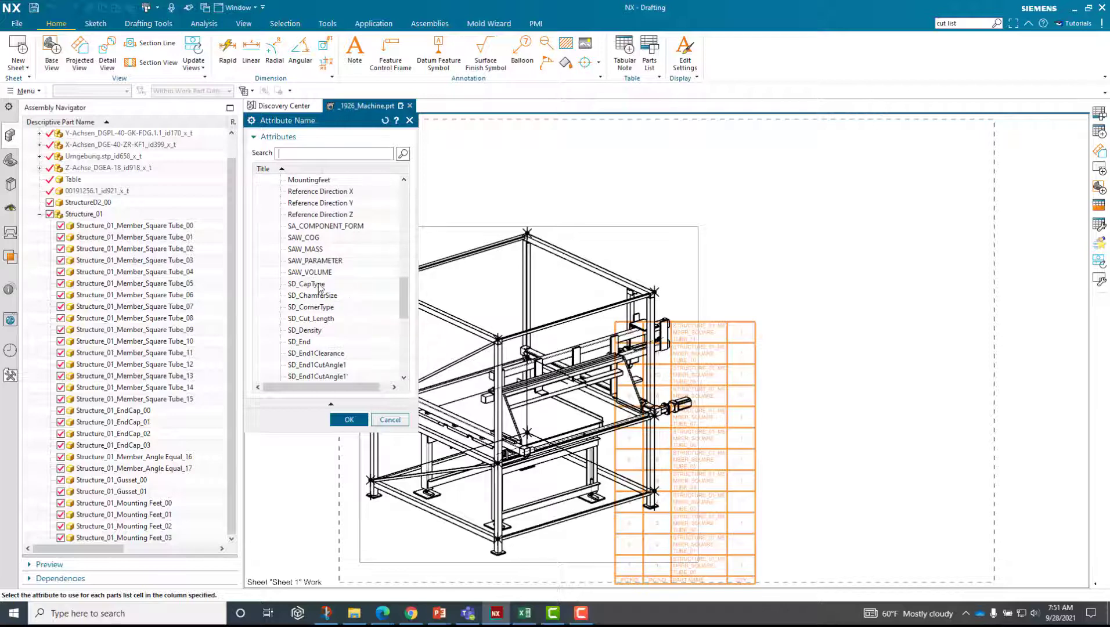
{"action": "left_click_drag", "start_coordinate": [400, 289], "coordinate": [400, 305]}
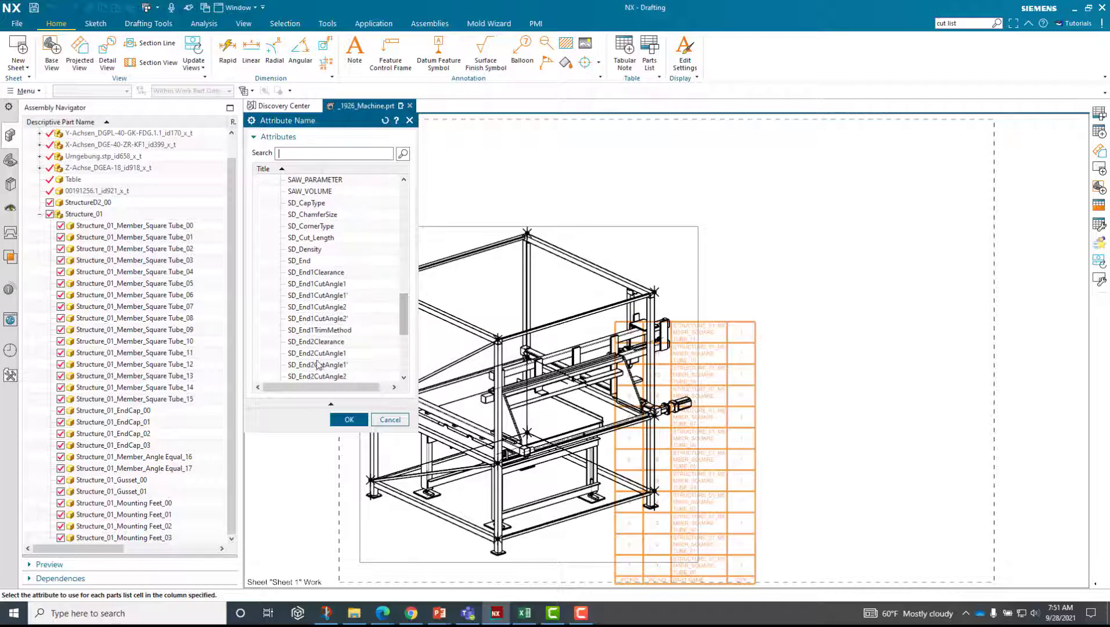
{"action": "scroll", "coordinate": [326, 341], "scroll_direction": "down", "scroll_amount": 1}
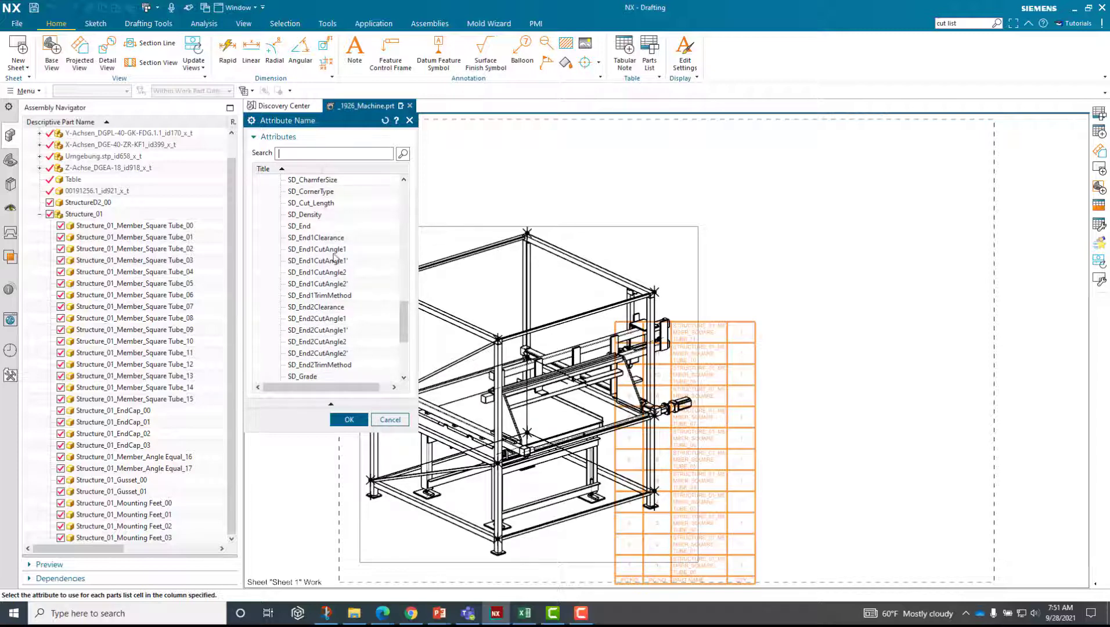
{"action": "scroll", "coordinate": [325, 301], "scroll_direction": "down", "scroll_amount": 1}
{"action": "scroll", "coordinate": [323, 308], "scroll_direction": "down", "scroll_amount": 2}
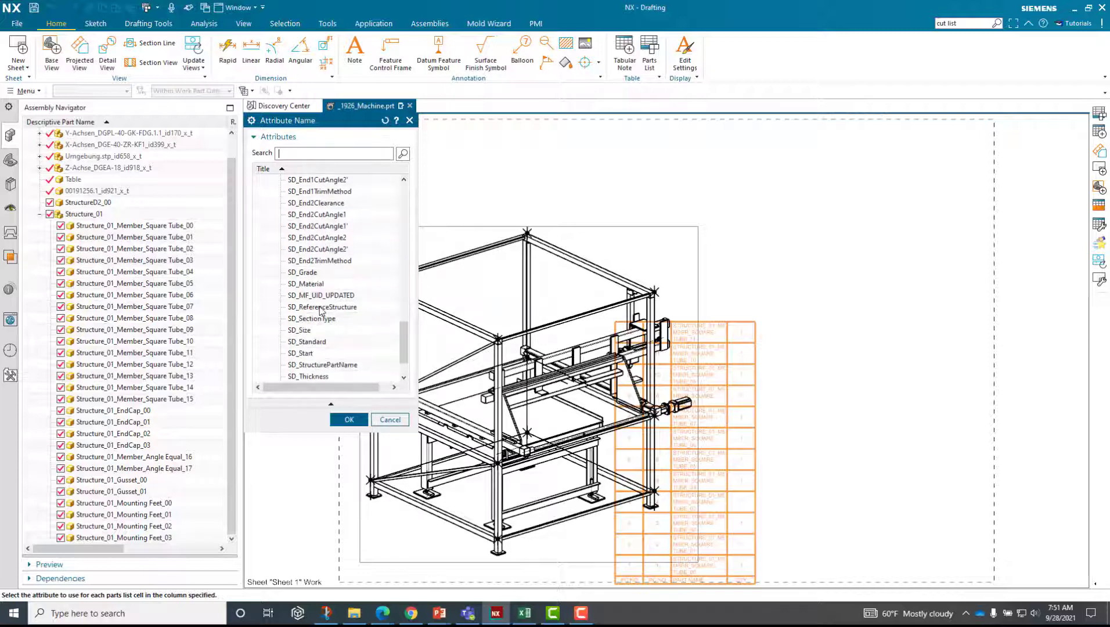
{"action": "scroll", "coordinate": [329, 330], "scroll_direction": "up", "scroll_amount": 5}
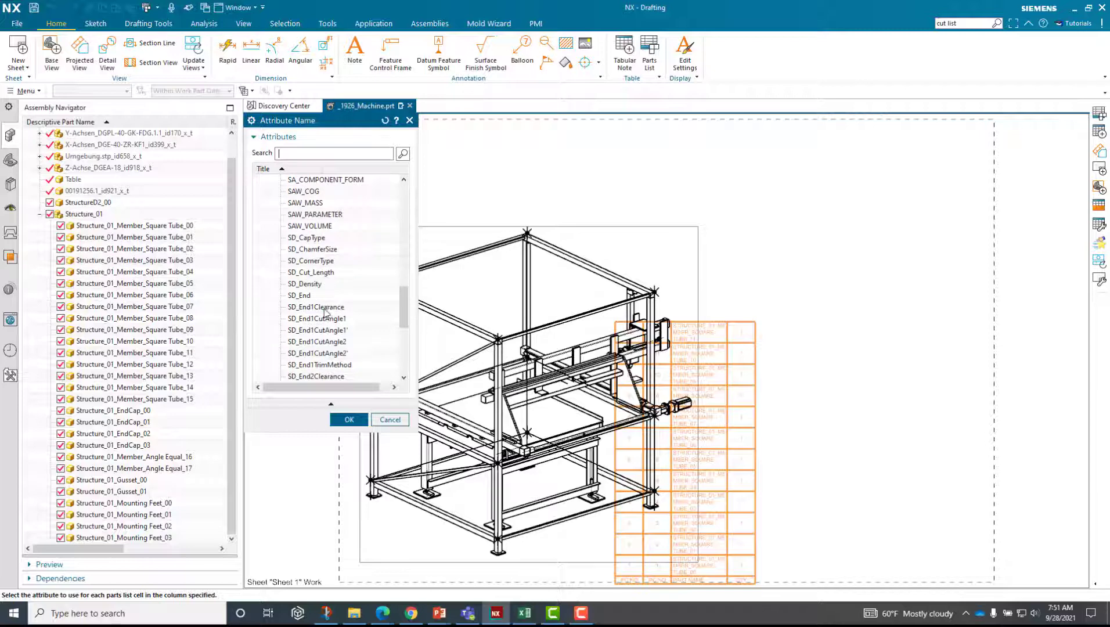
{"action": "scroll", "coordinate": [325, 313], "scroll_direction": "up", "scroll_amount": 1}
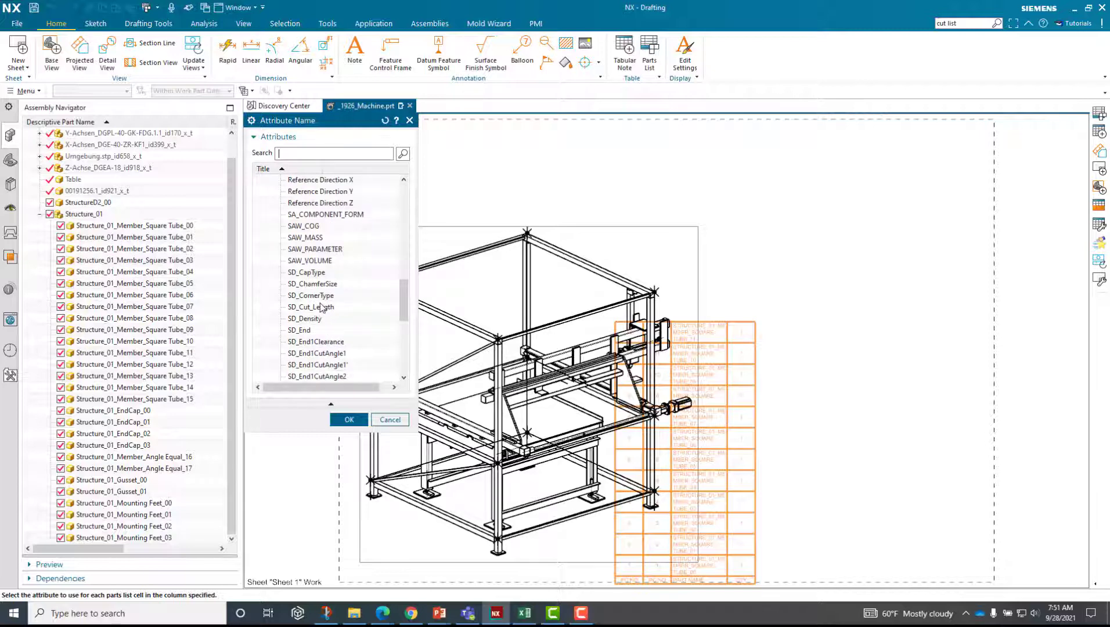
{"action": "left_click", "coordinate": [316, 307]}
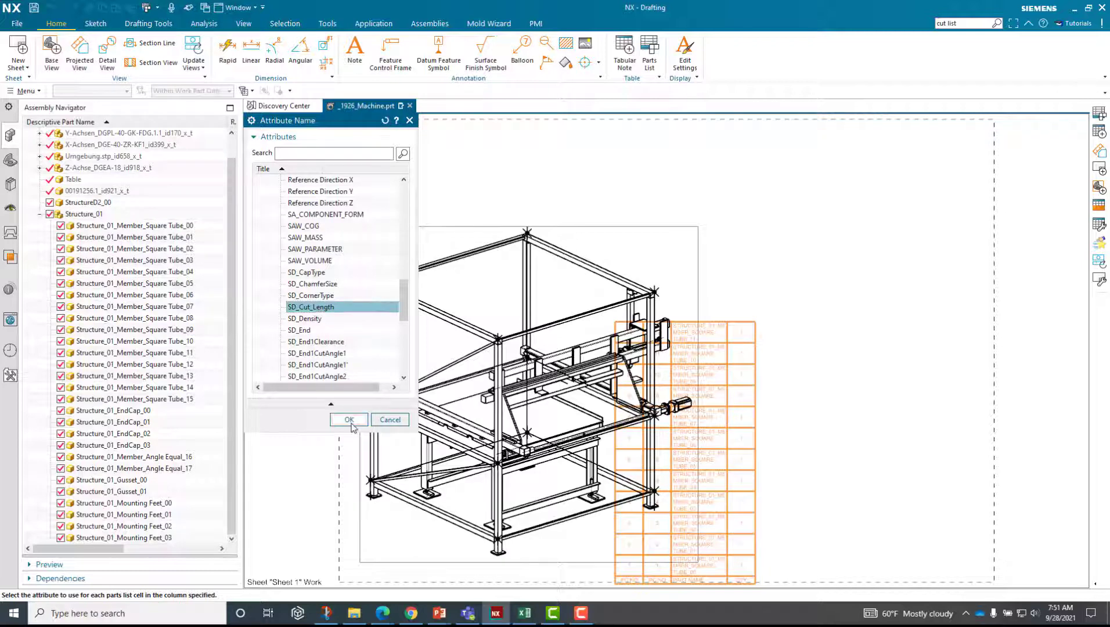
{"action": "left_click", "coordinate": [349, 419]}
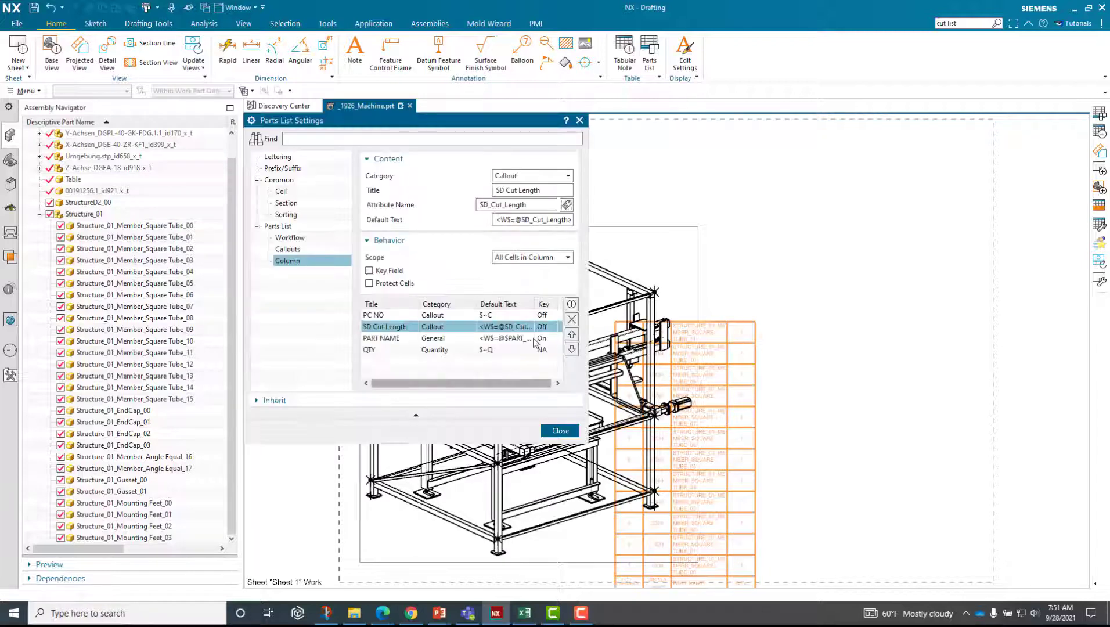
Step: Move the SD Cut Length column behind QTY as the last column and place the parts list in the right half of the sheet
{"action": "left_click", "coordinate": [572, 350]}
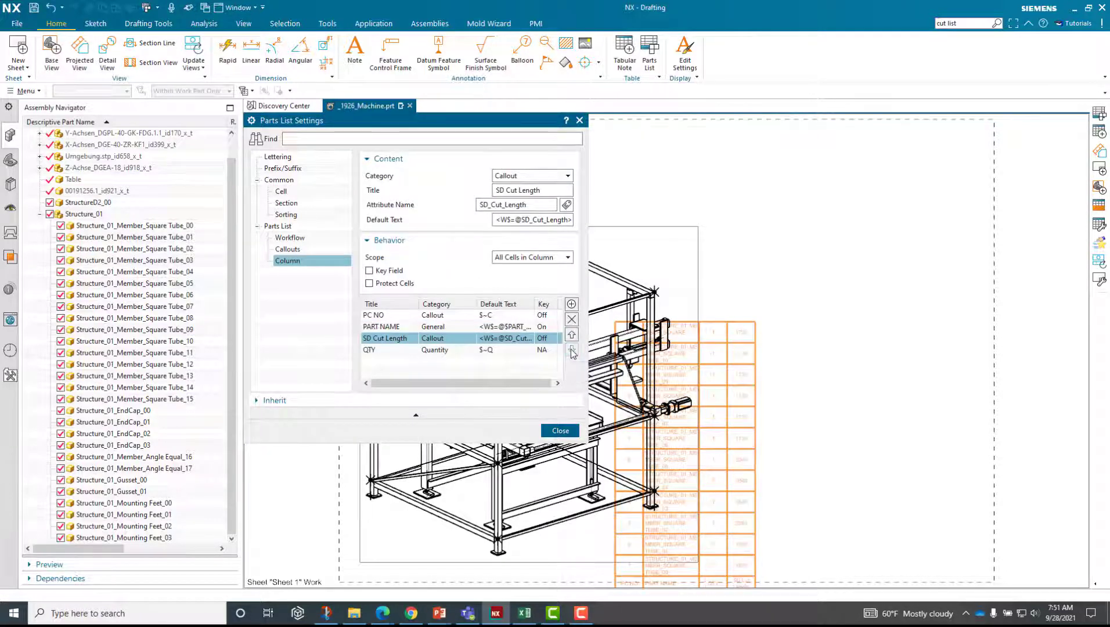
{"action": "left_click", "coordinate": [572, 350]}
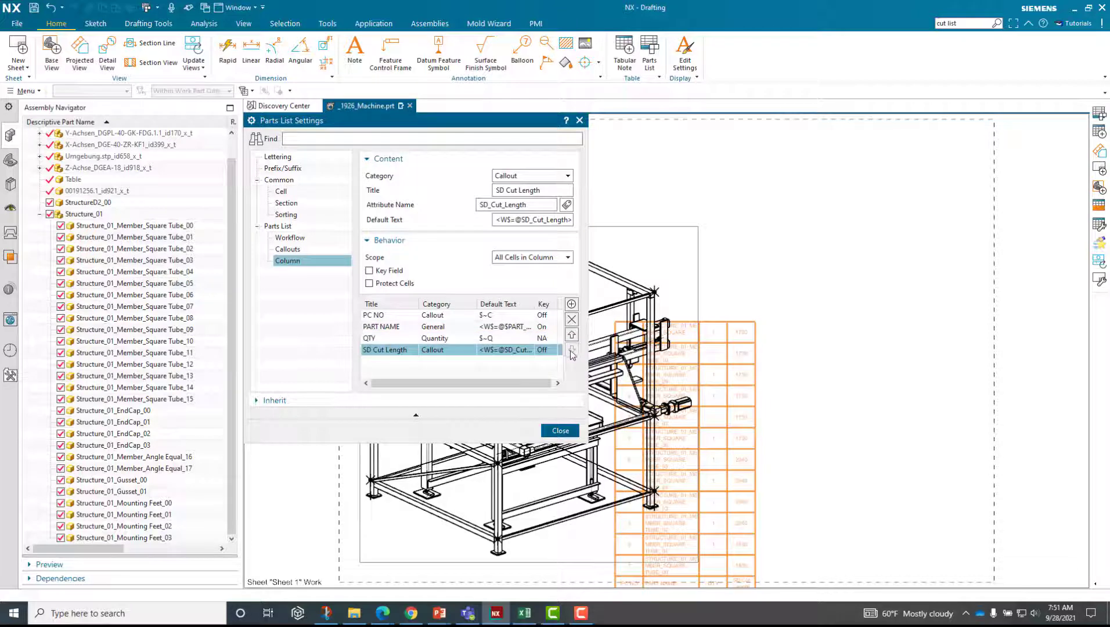
{"action": "middle_click", "coordinate": [787, 337]}
{"action": "left_click", "coordinate": [780, 266]}
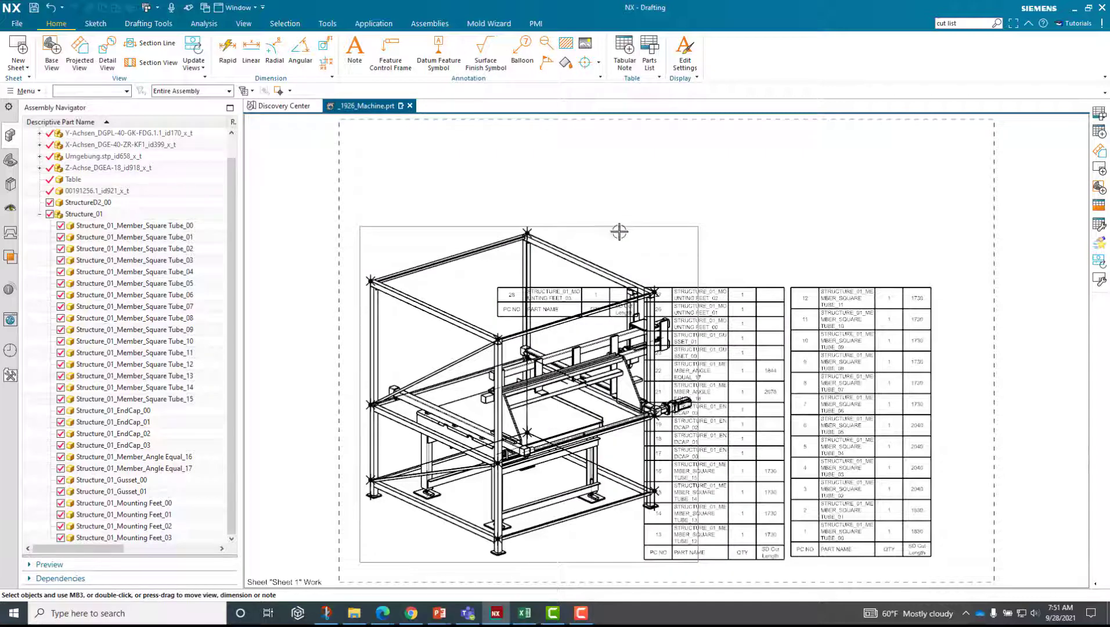
Step: Reduce the machine view's scale below 1:10 with a custom ratio and move the view down, clear of the parts list
{"action": "key", "text": "ctrl+f"}
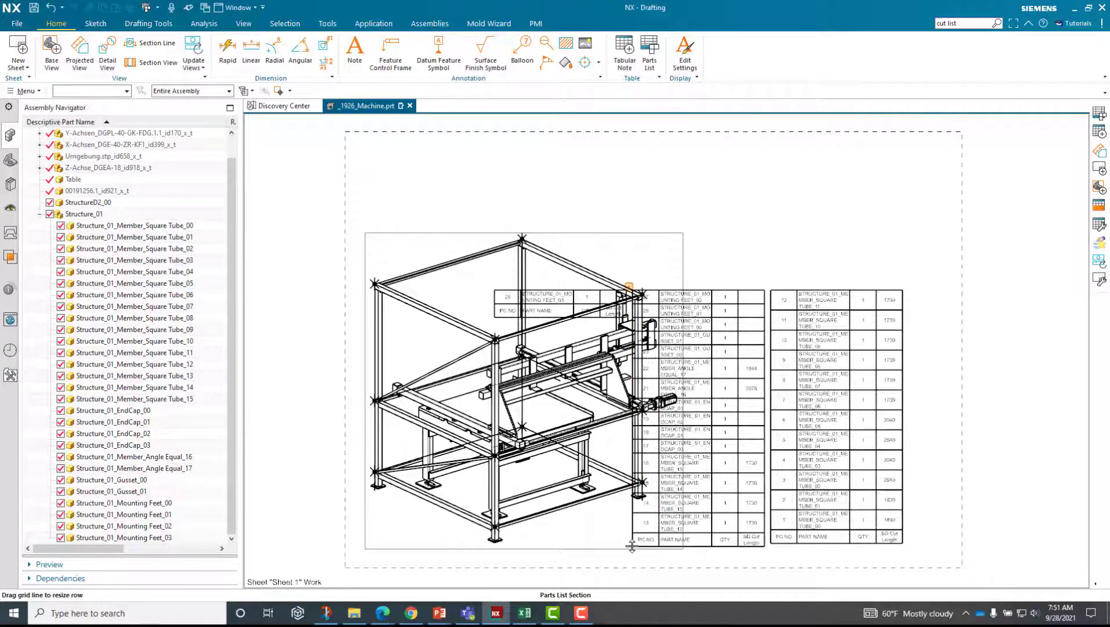
{"action": "left_click", "coordinate": [614, 529]}
{"action": "scroll", "coordinate": [761, 323], "scroll_direction": "up", "scroll_amount": 2}
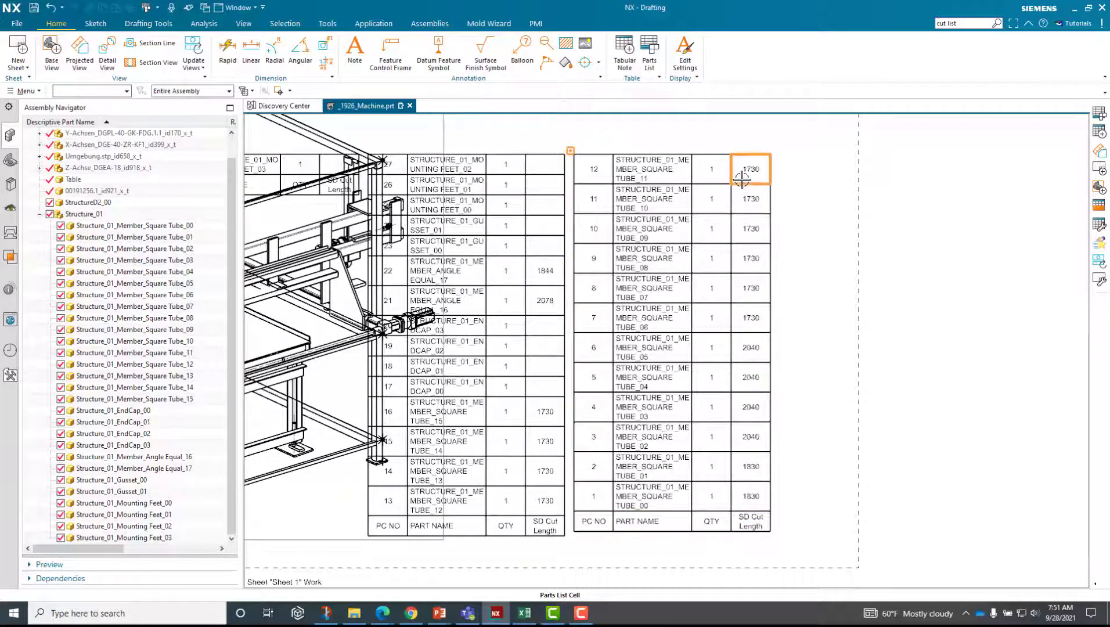
{"action": "scroll", "coordinate": [741, 183], "scroll_direction": "down", "scroll_amount": 2}
{"action": "scroll", "coordinate": [527, 181], "scroll_direction": "down", "scroll_amount": 3}
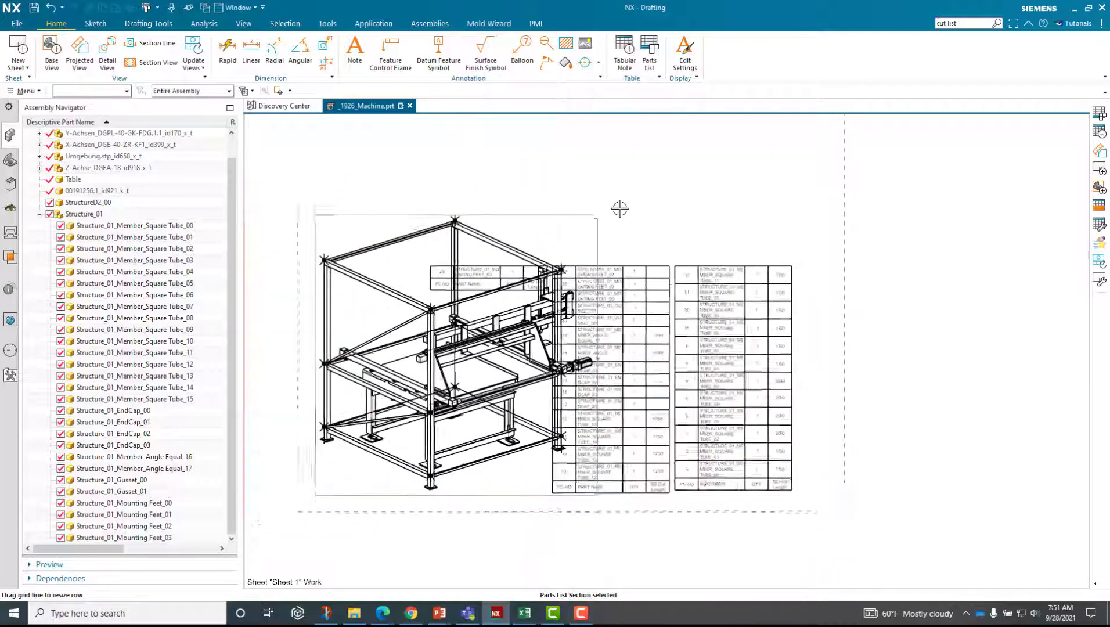
{"action": "double_click", "coordinate": [608, 230]}
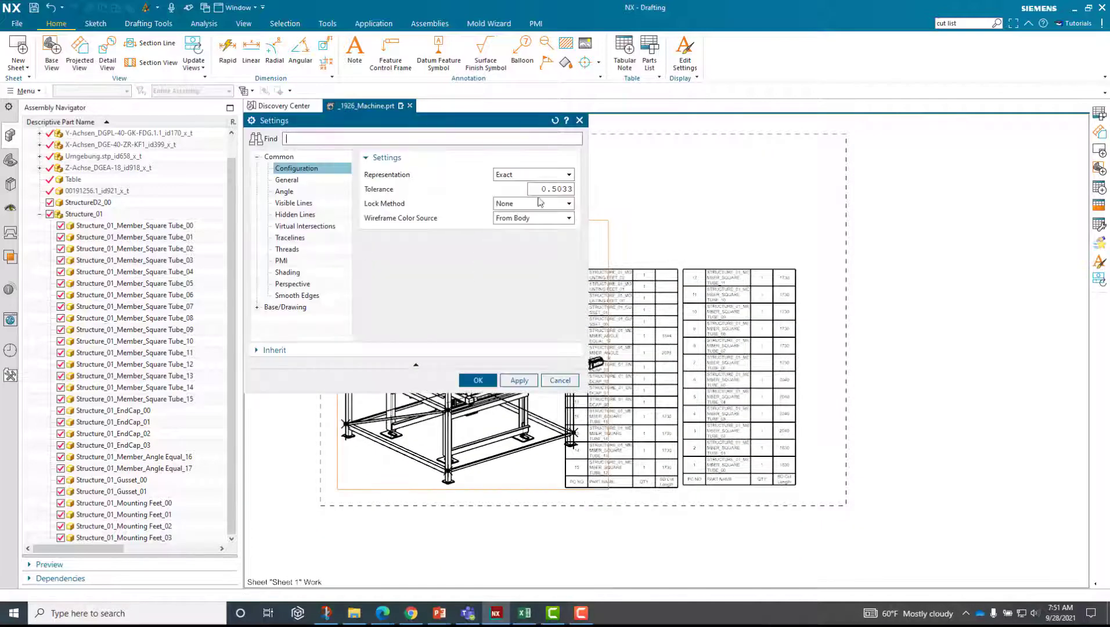
{"action": "left_click", "coordinate": [287, 180]}
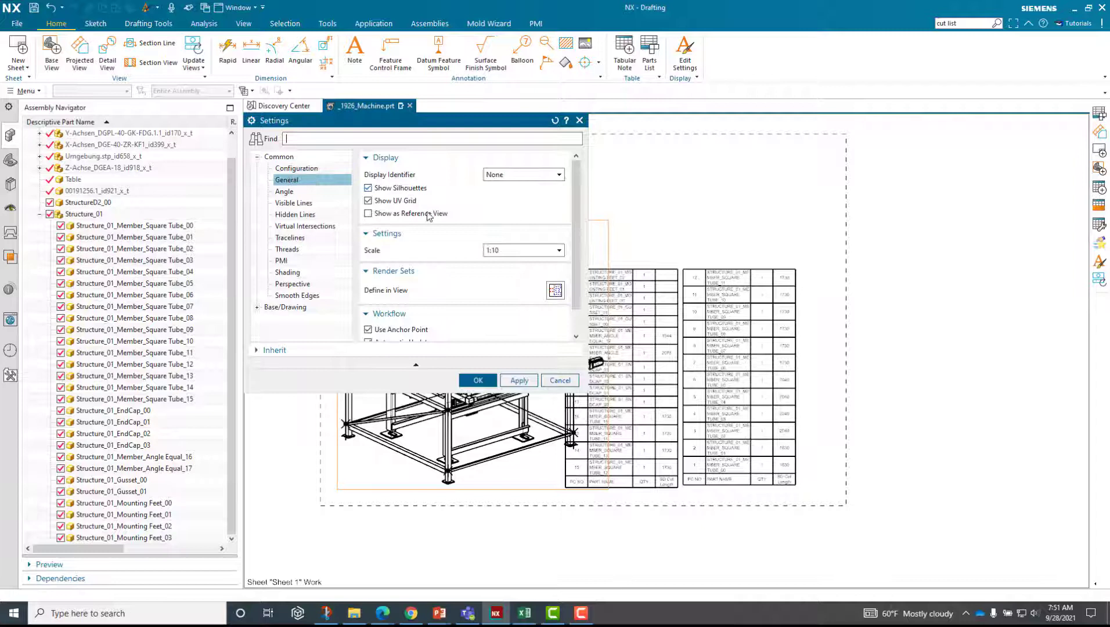
{"action": "left_click", "coordinate": [519, 254]}
{"action": "left_click", "coordinate": [509, 251]}
{"action": "left_click", "coordinate": [501, 252]}
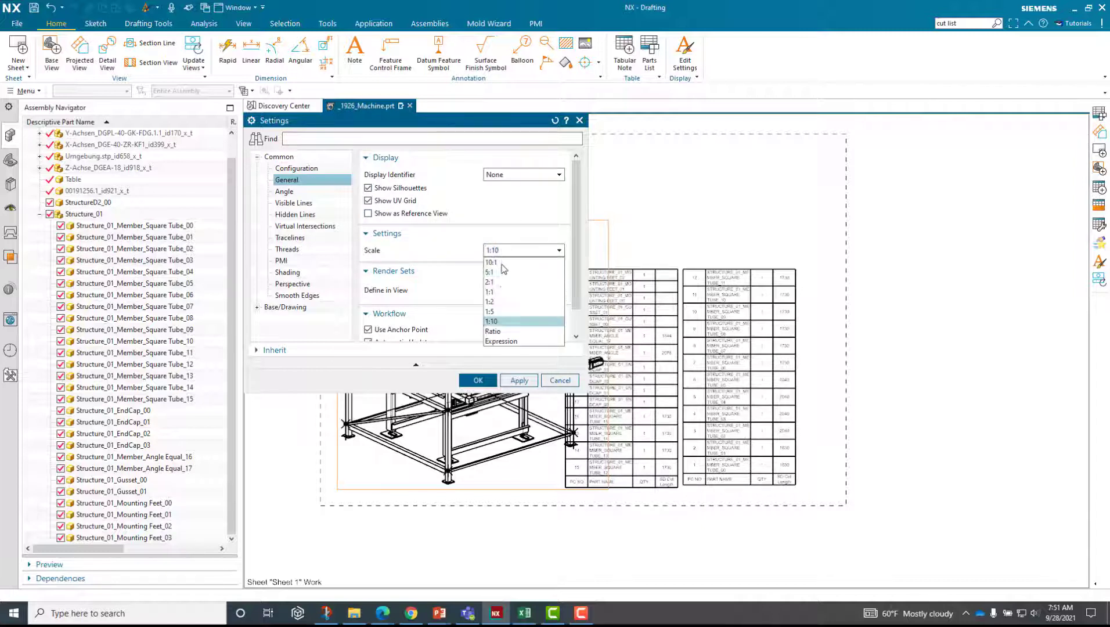
{"action": "left_click", "coordinate": [498, 331]}
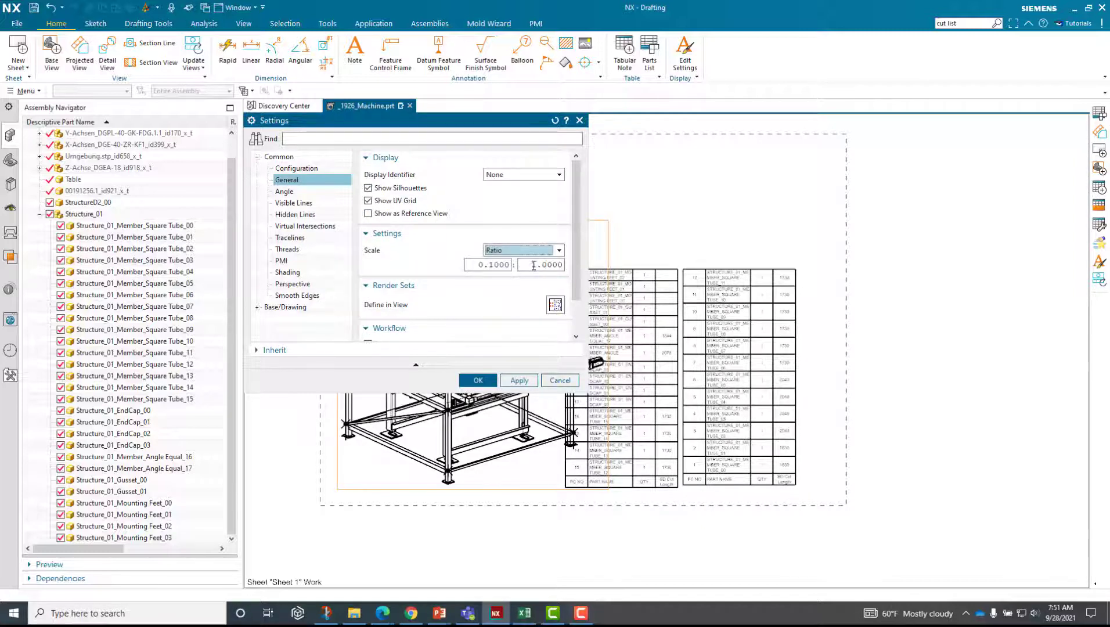
{"action": "left_click", "coordinate": [493, 264]}
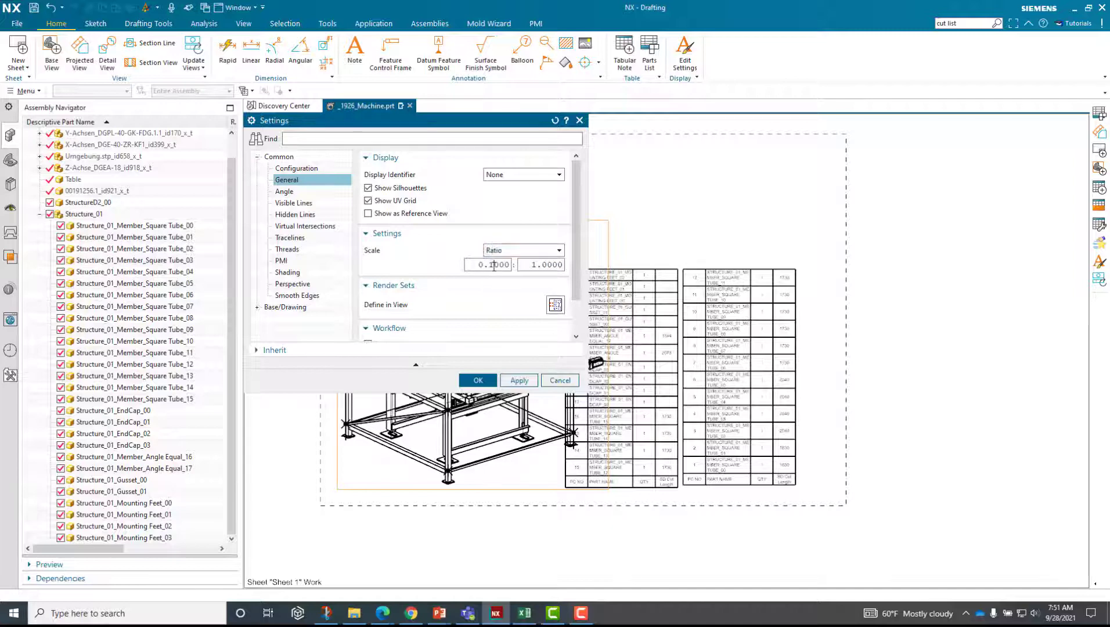
{"action": "key", "text": "Return"}
{"action": "left_click", "coordinate": [477, 380]}
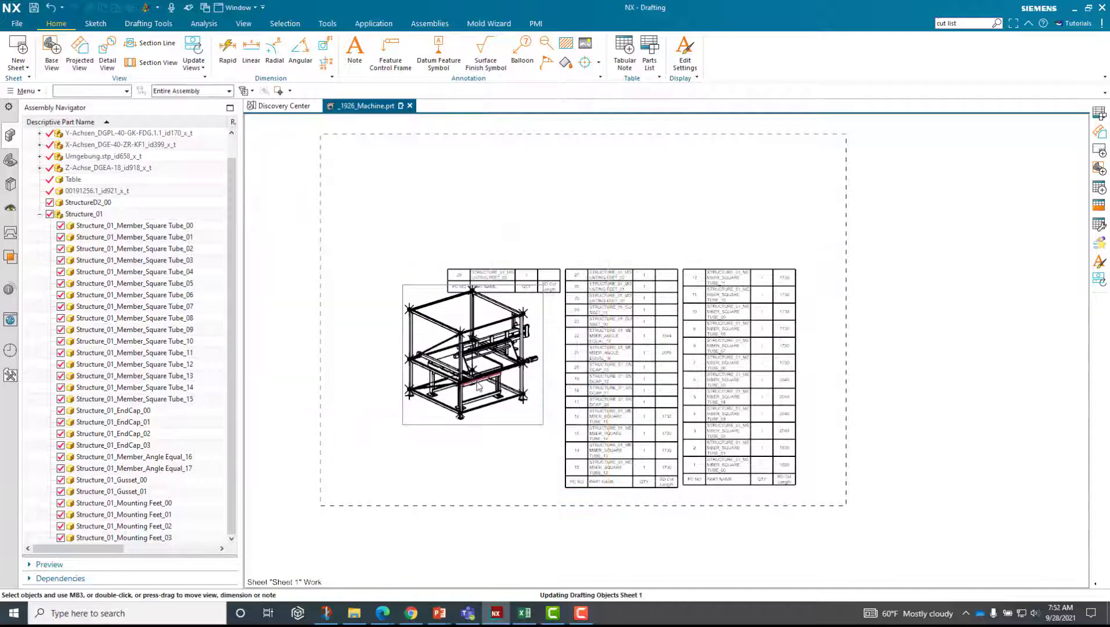
{"action": "left_click_drag", "start_coordinate": [426, 290], "coordinate": [412, 326]}
{"action": "scroll", "coordinate": [394, 193], "scroll_direction": "up", "scroll_amount": 3}
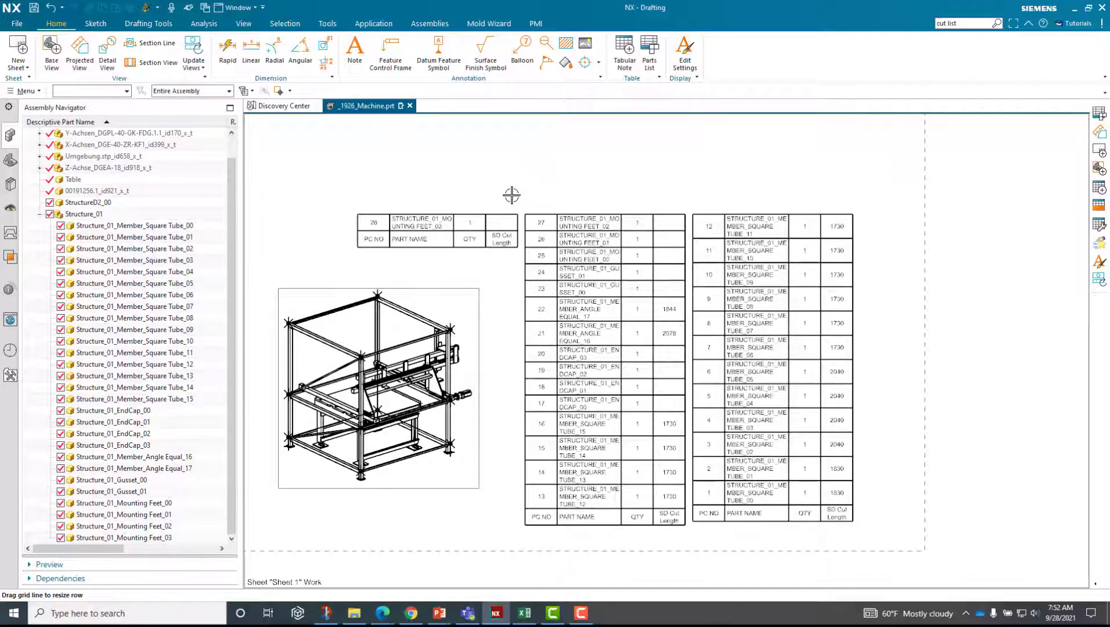
Step: Switch to the PowerPoint slide show and advance to the Summary of benefits slide
{"action": "key", "text": "alt+Tab"}
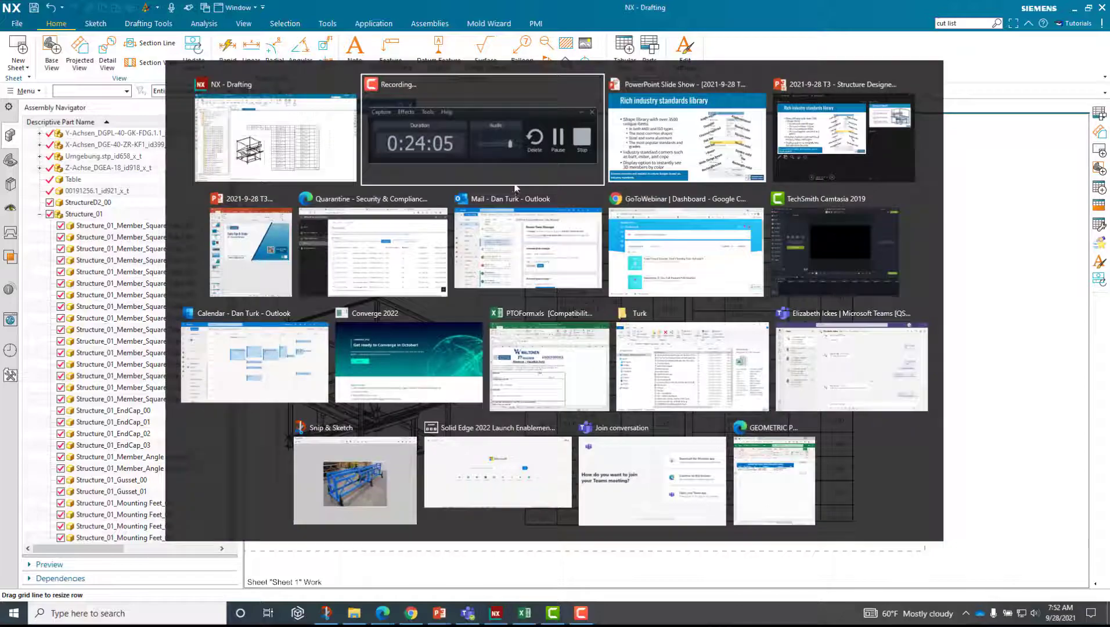
{"action": "left_click", "coordinate": [662, 141]}
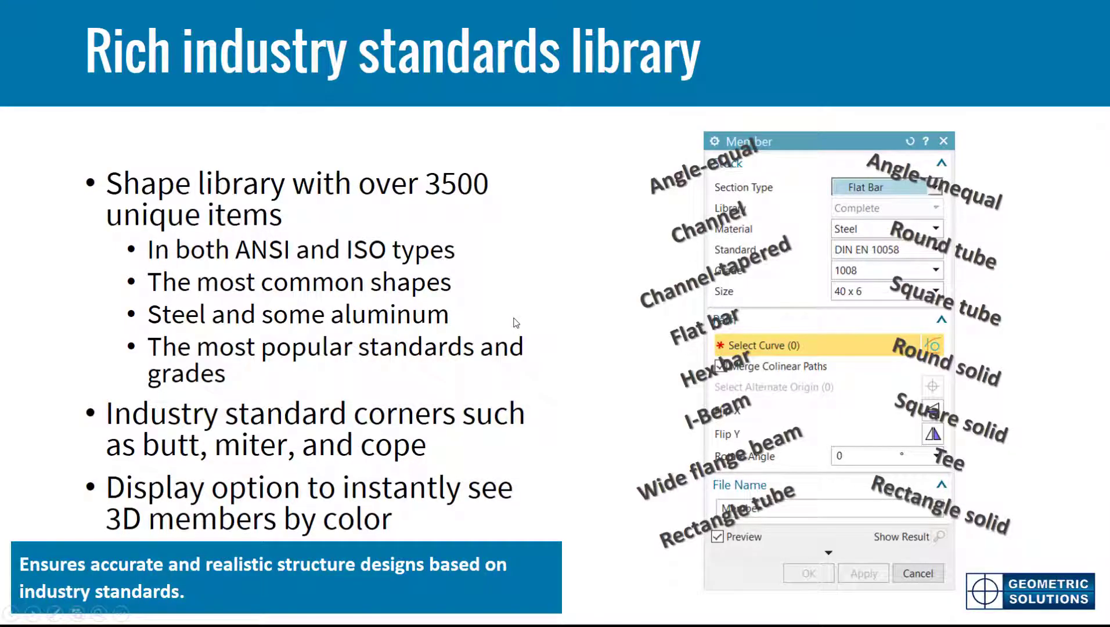
{"action": "left_click", "coordinate": [491, 242]}
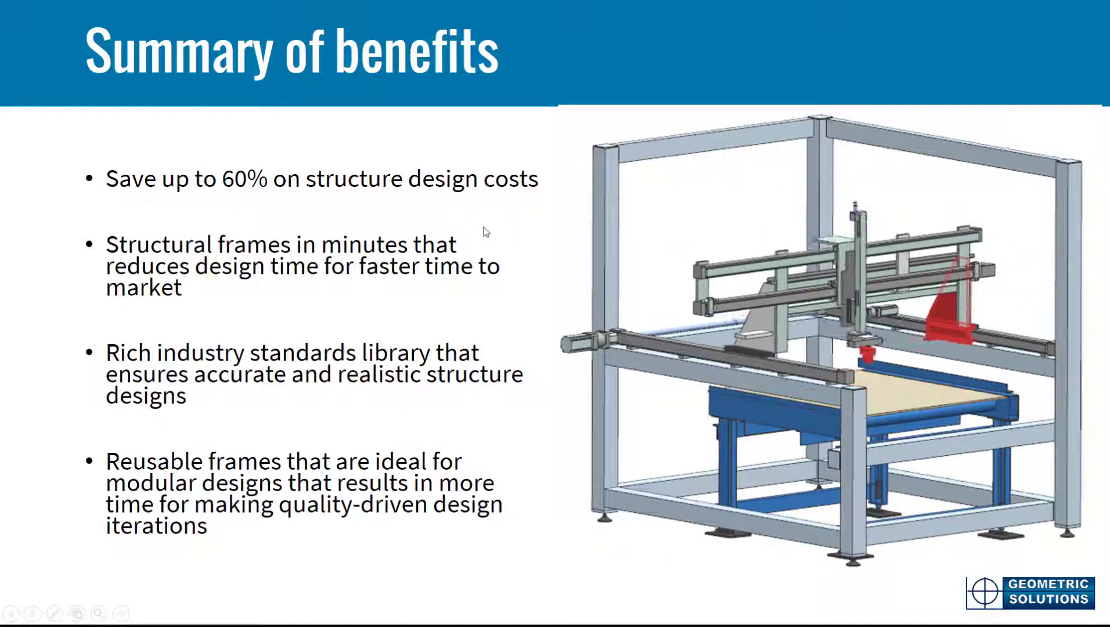